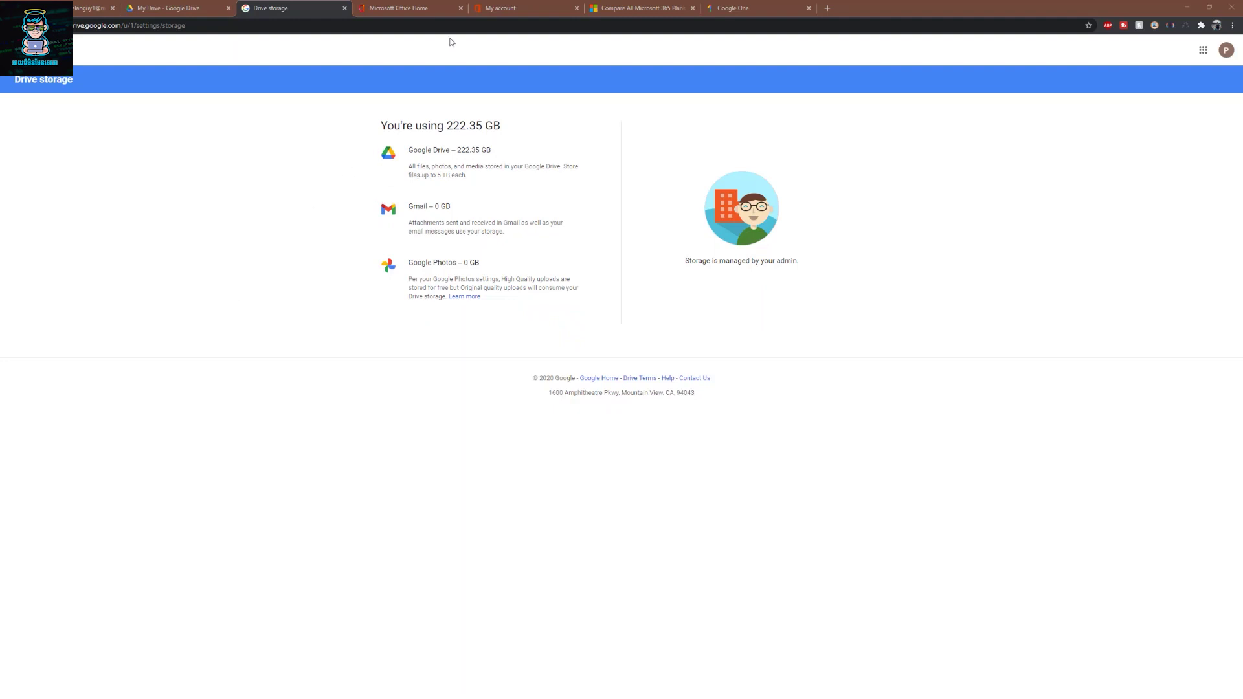
- Review Office subscriptions and Microsoft 365 plan prices, then view Google One plans ($1.99–$9.99/month)
left_click(511, 9)
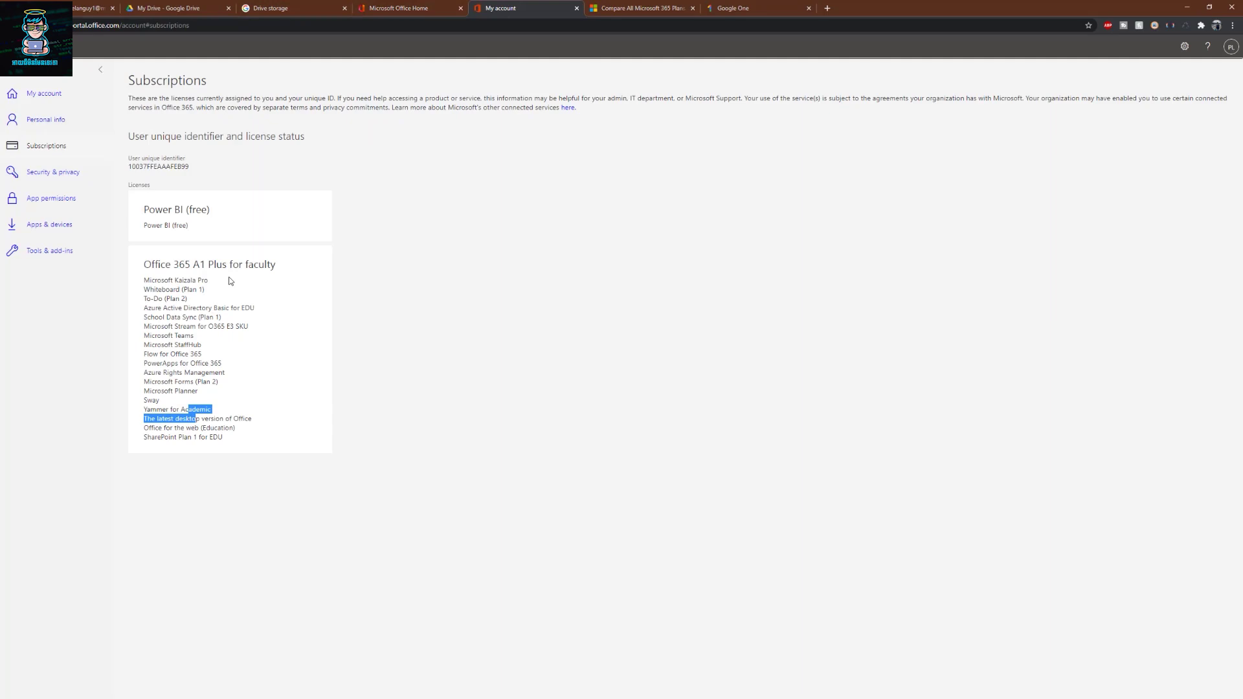
left_click(222, 341)
left_click(642, 8)
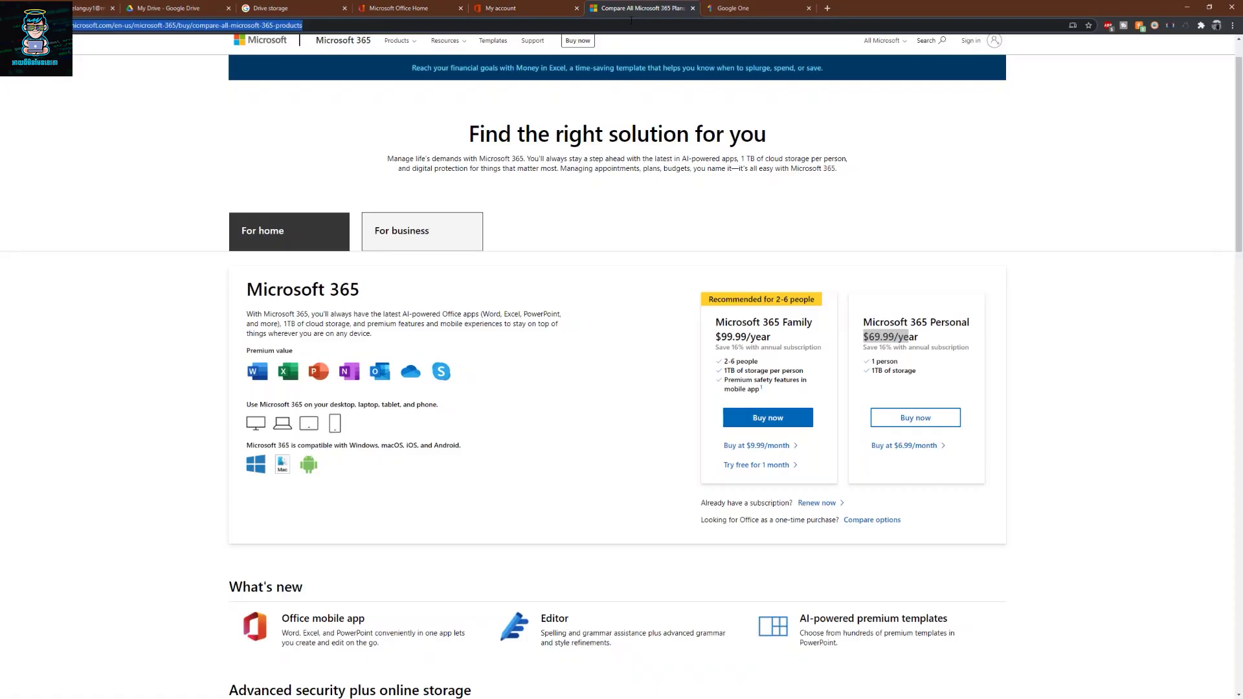
left_click(780, 341)
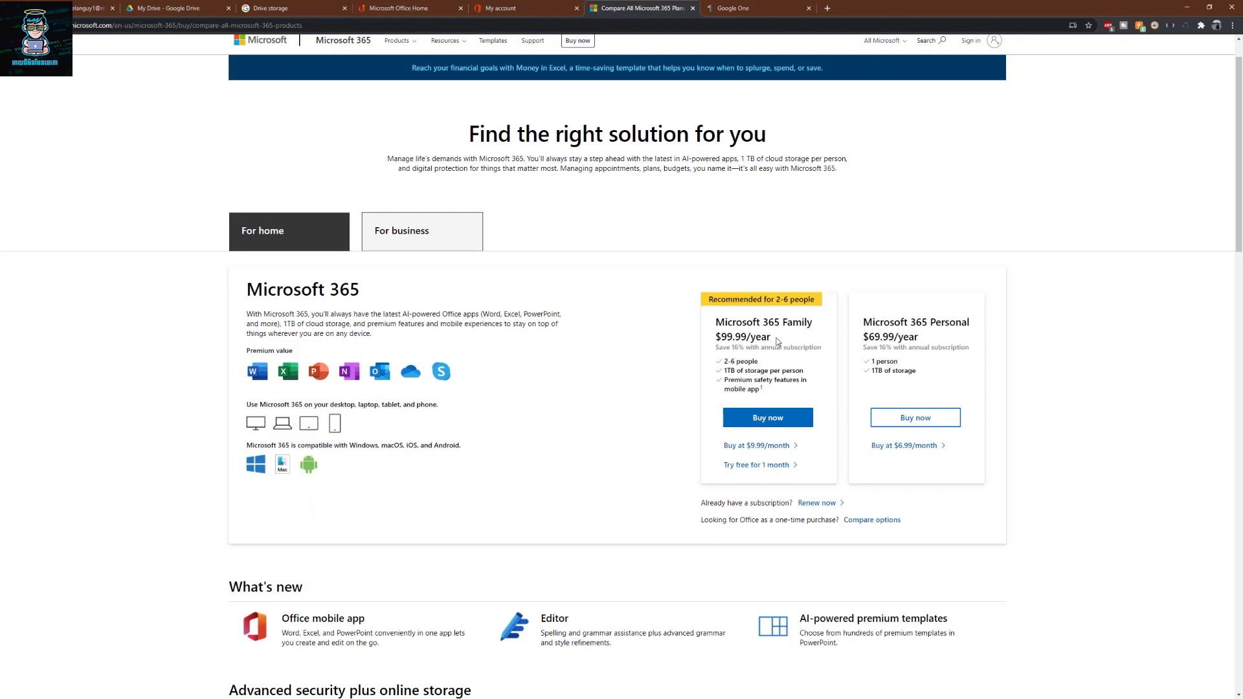
left_click(746, 6)
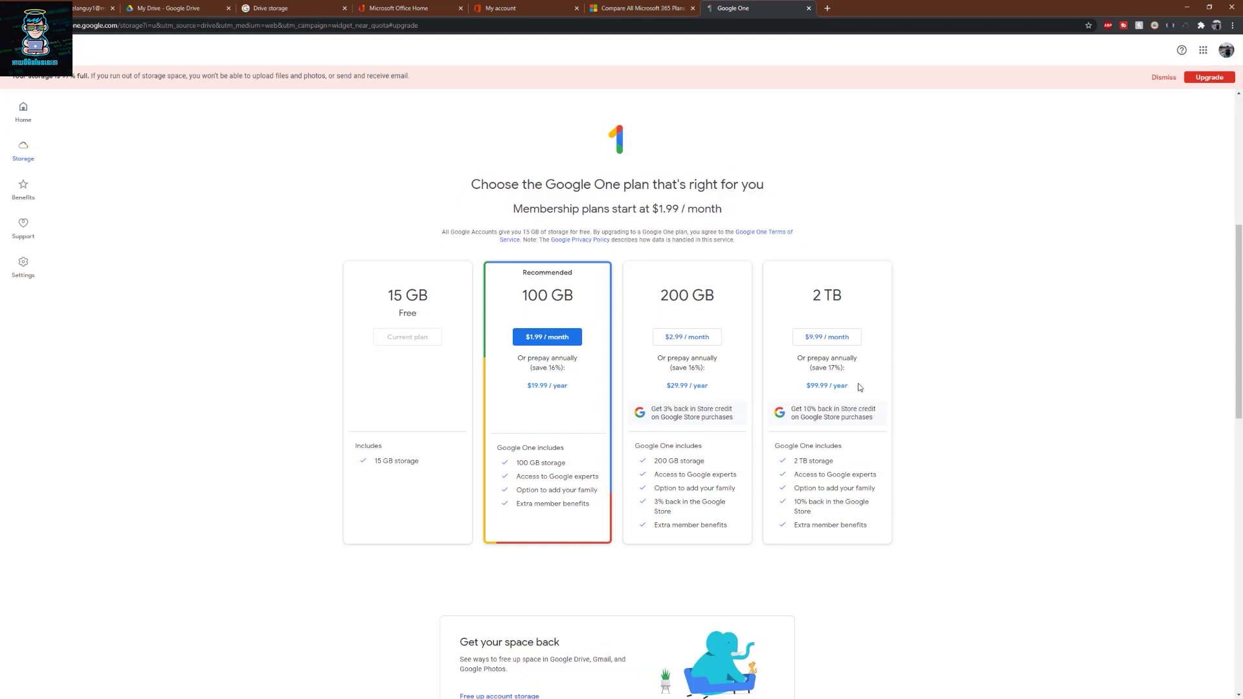
- Return to the Drive storage summary showing 222.35 GB used
key("ctrl+3")
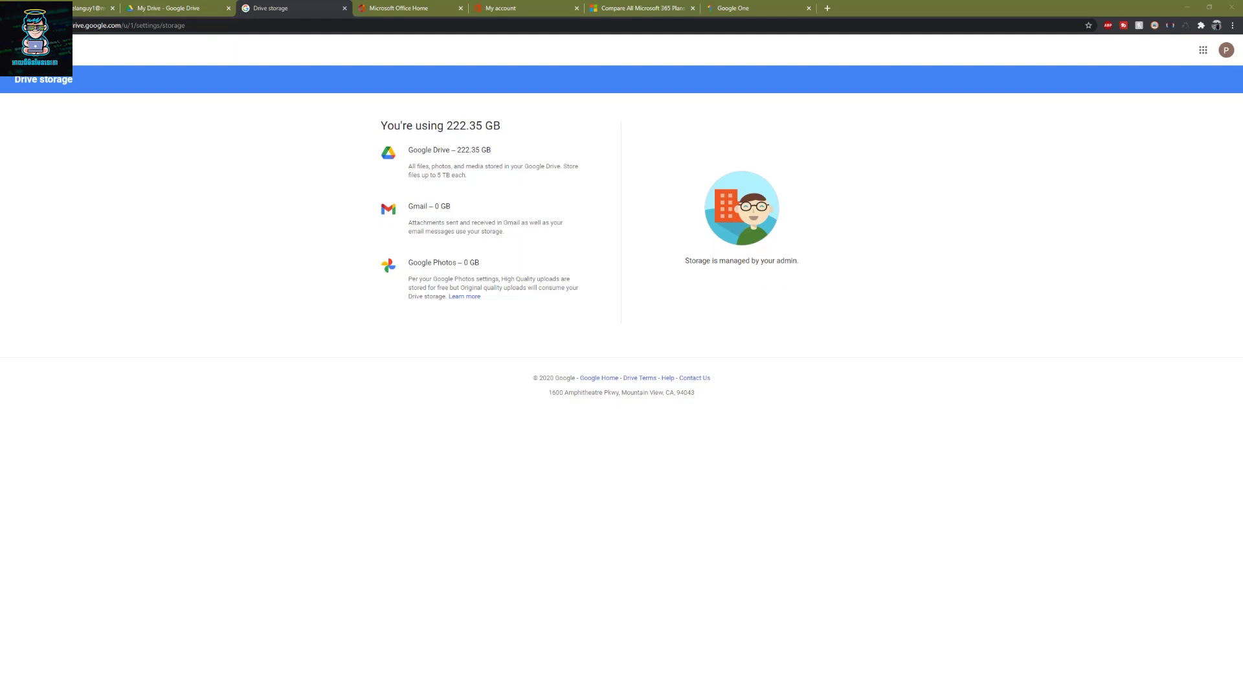
- Read the Gmail recovery-email security alert and its date, then return to Drive storage
left_click(87, 8)
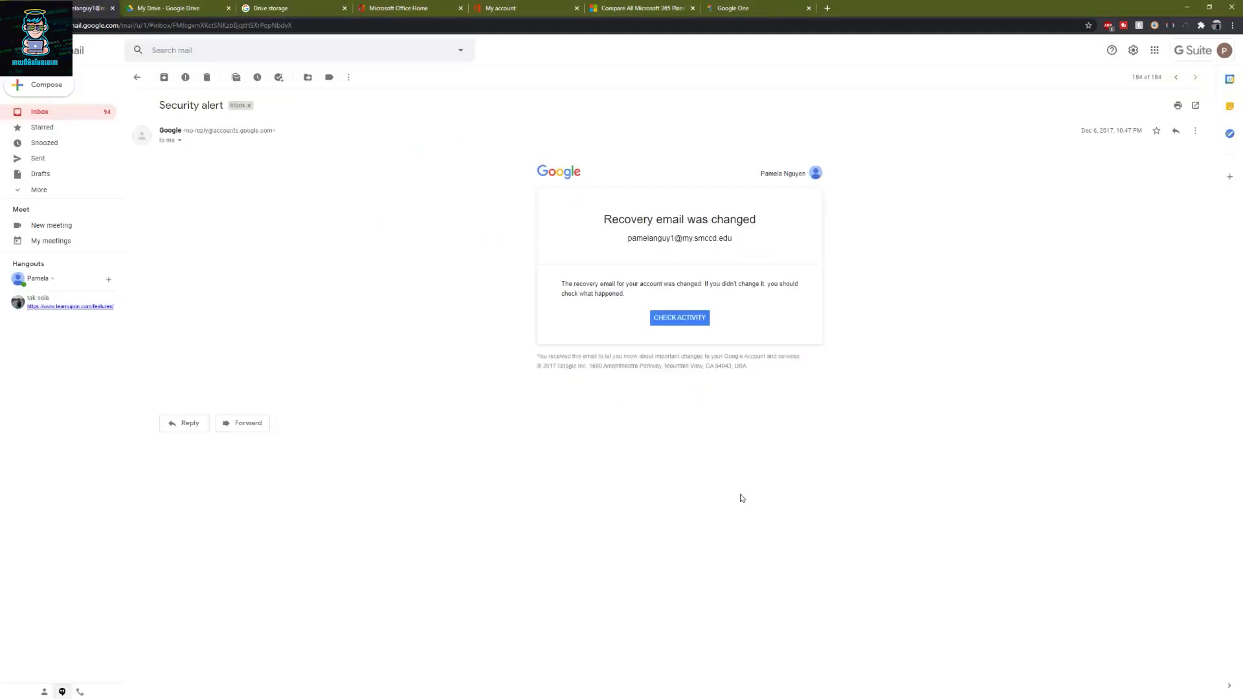
left_click_drag(1129, 131, 1080, 132)
left_click(1045, 153)
left_click(317, 8)
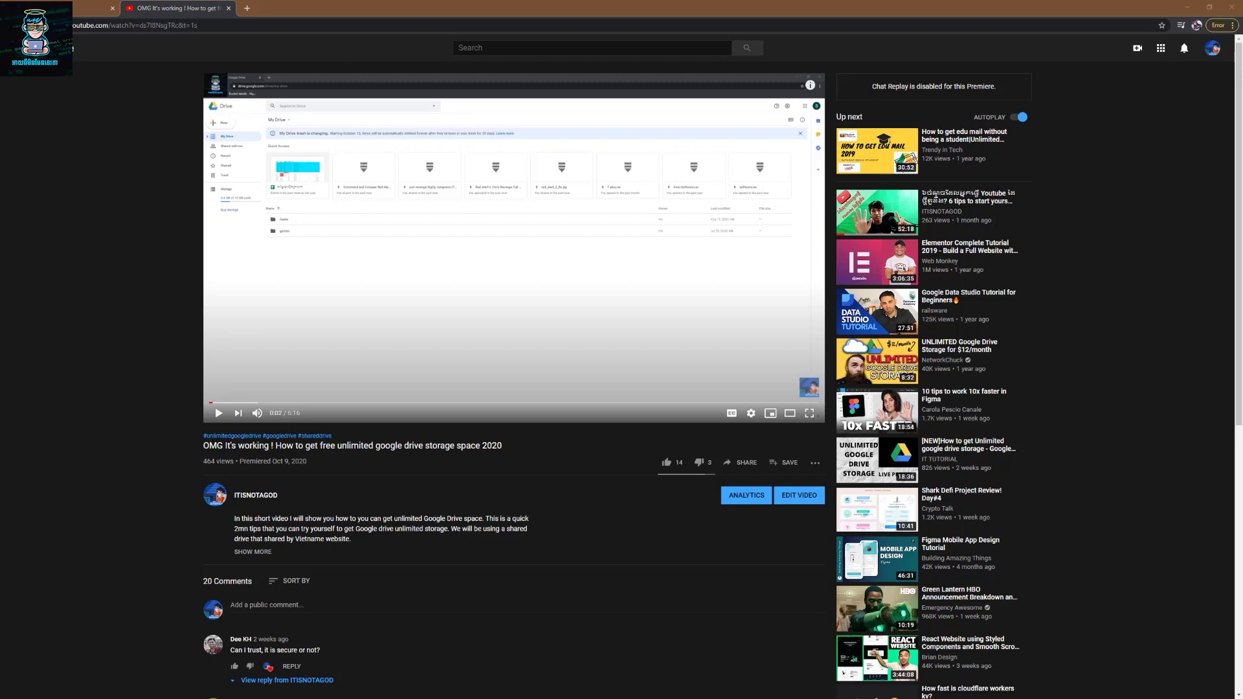
- Scroll through the unlimited Drive storage video's comments and back up
scroll(622, 376, "down", 5)
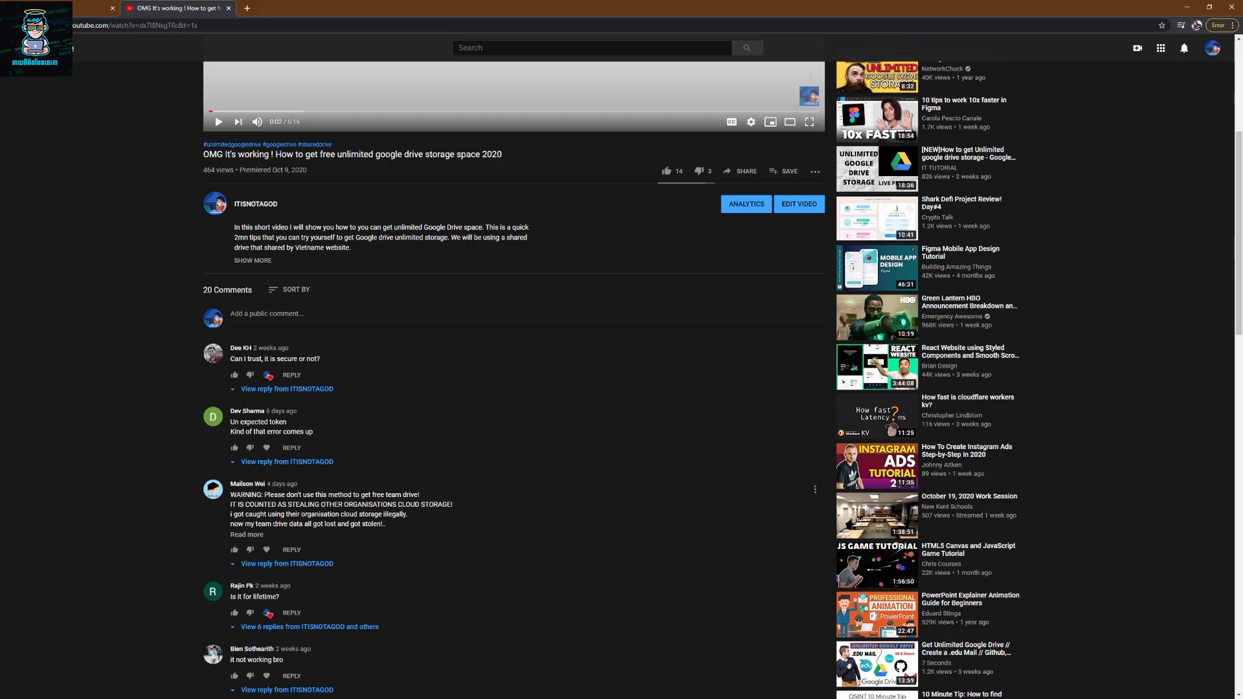
scroll(283, 496, "up", 5)
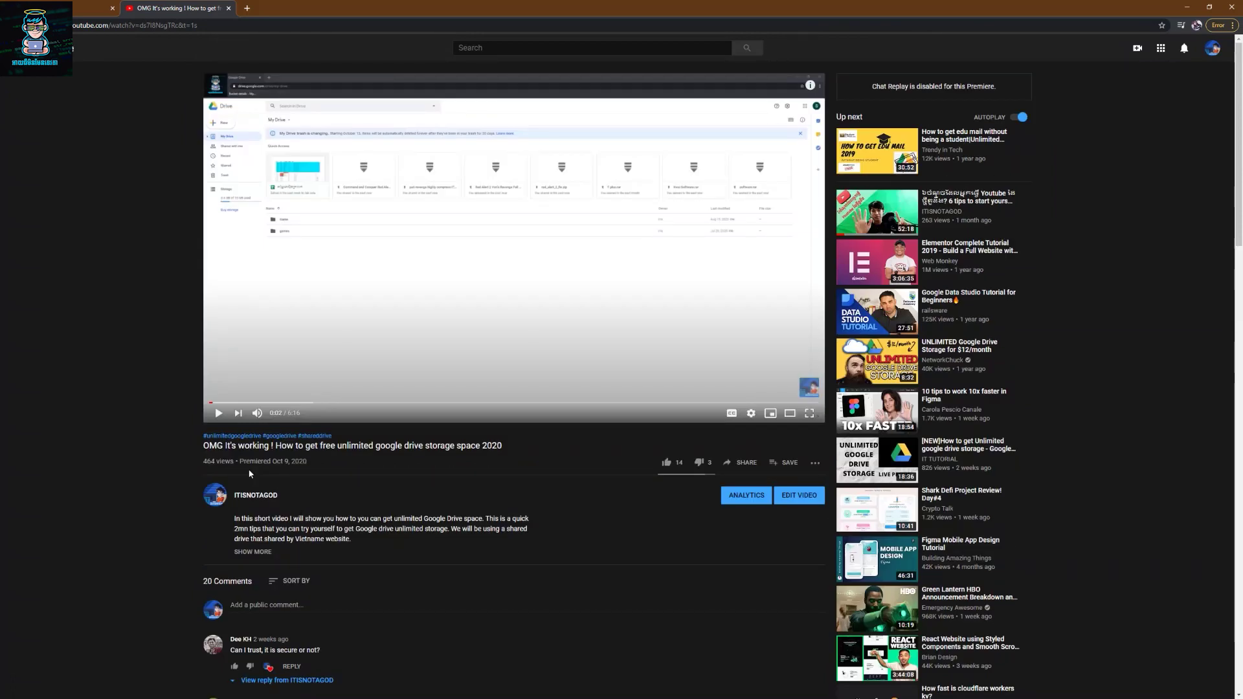
key("ctrl+w")
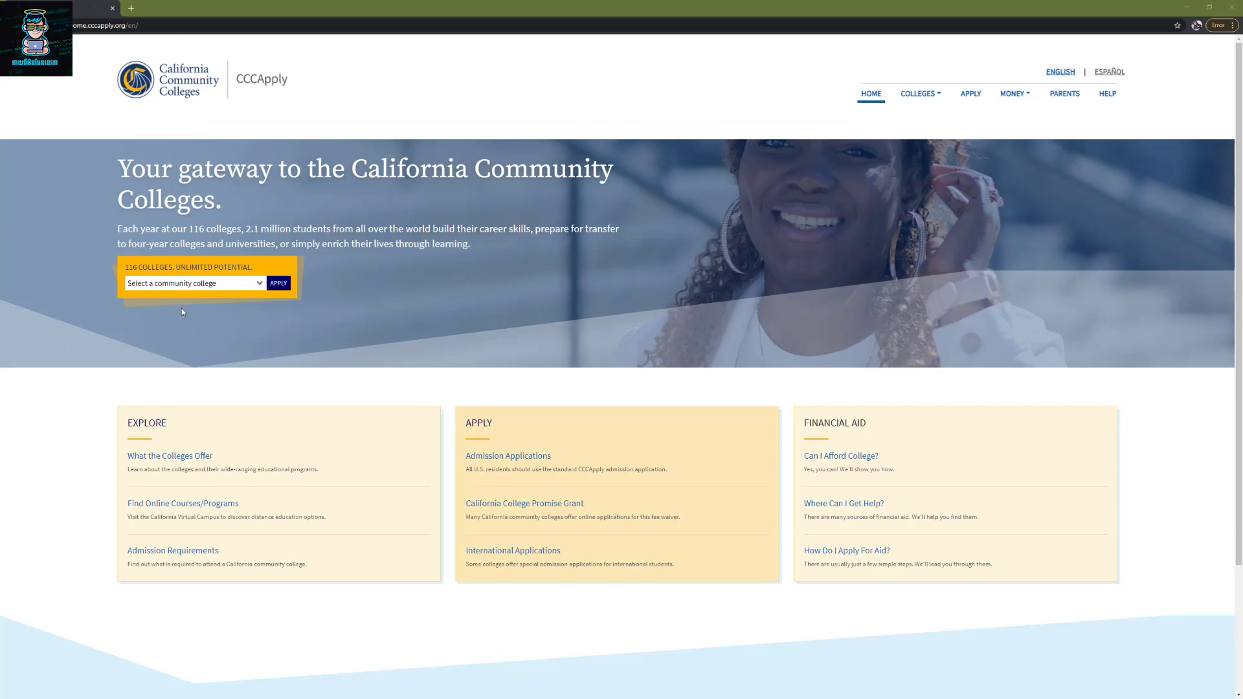
- Pick Skyline College from the community college list, apply, and open its admissions site
left_click(177, 289)
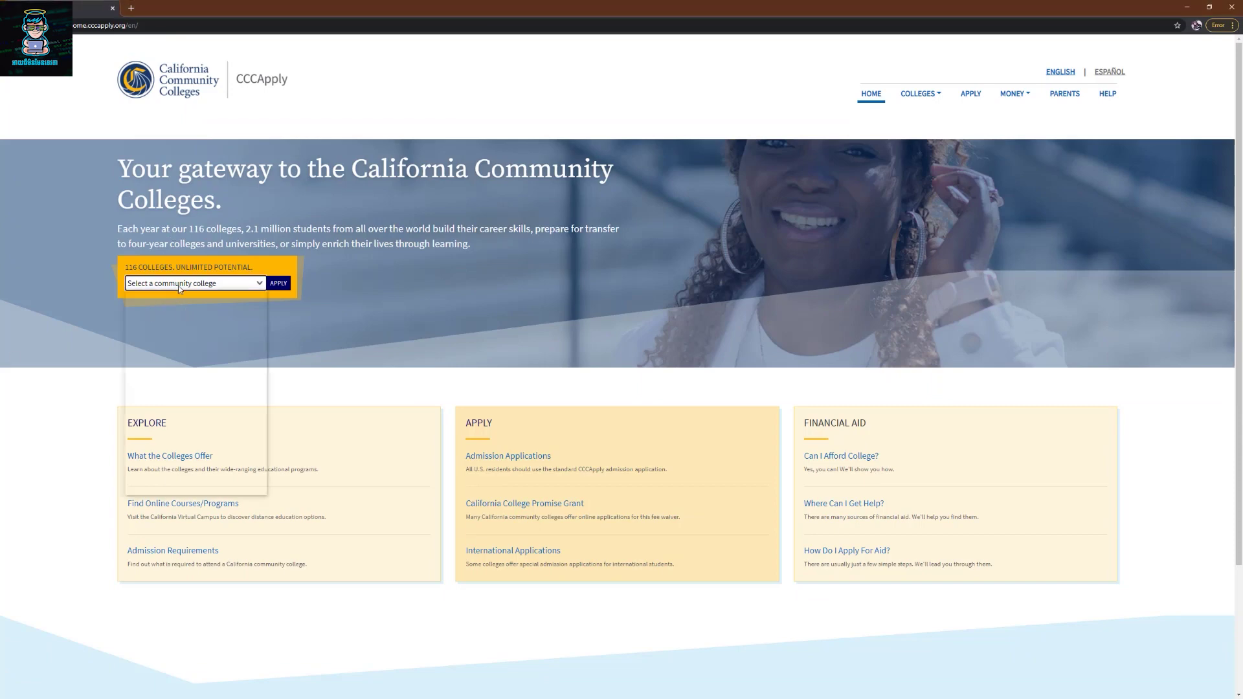
key("s")
key("s")
key("s")
key("s")
key("s")
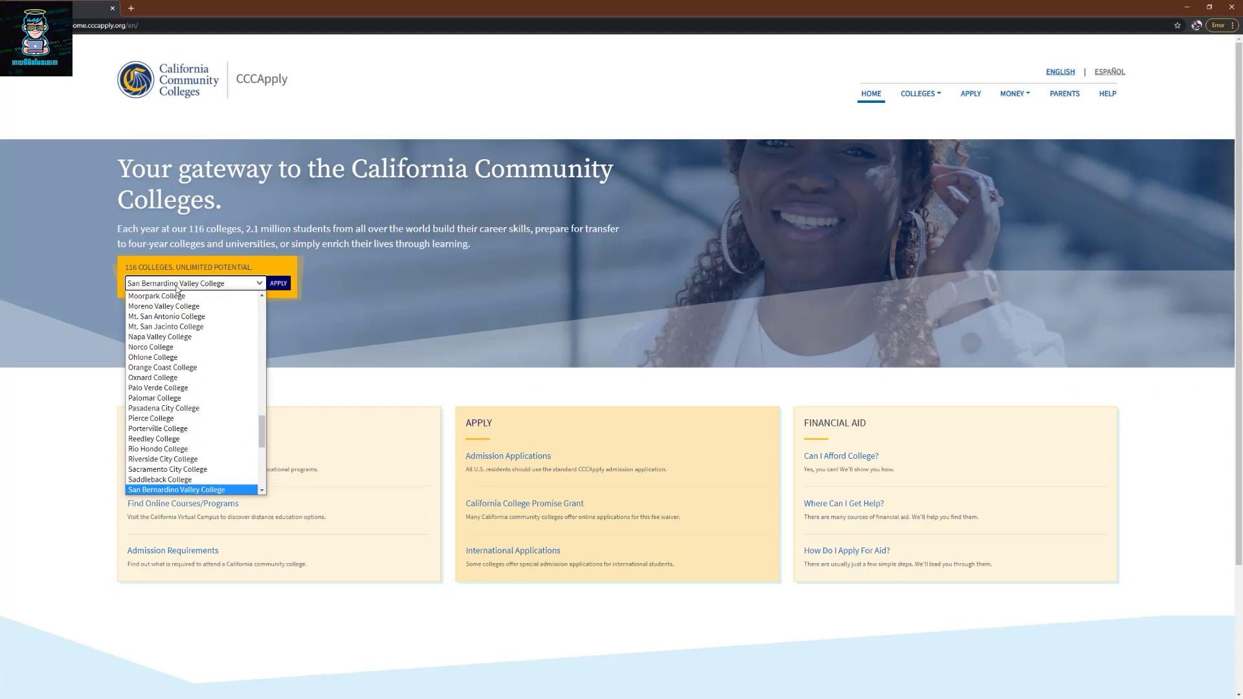
scroll(205, 440, "down", 3)
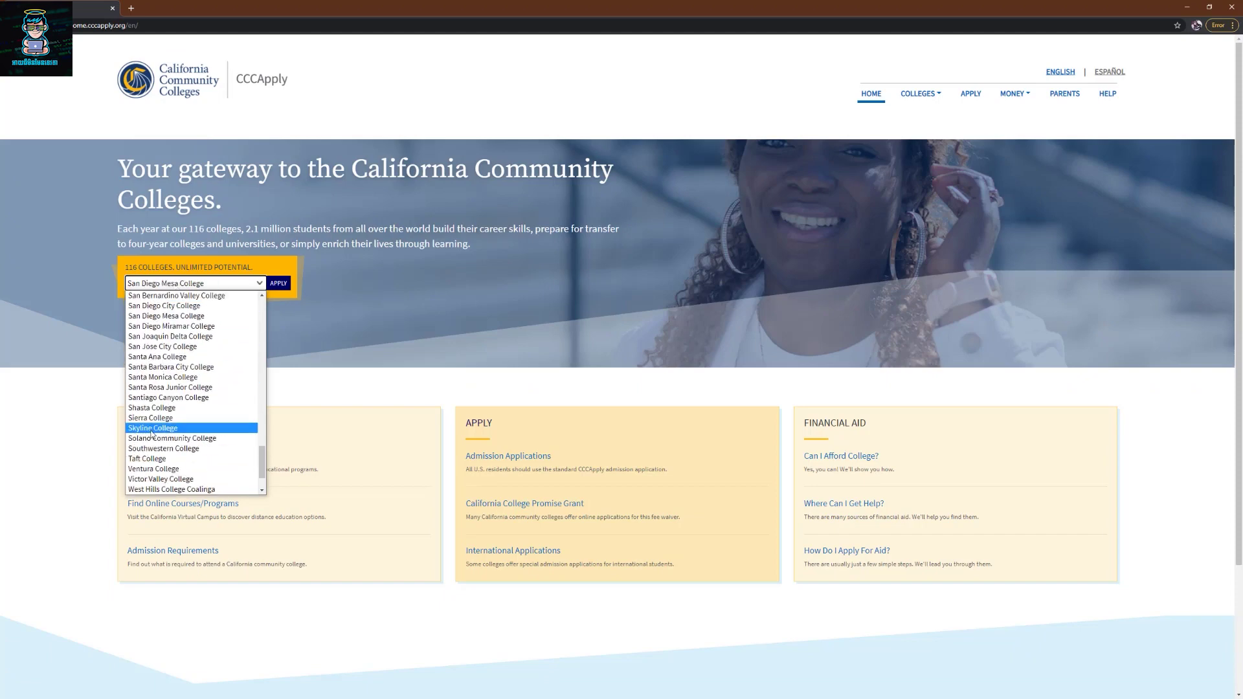
key("Escape")
key("s")
key("k")
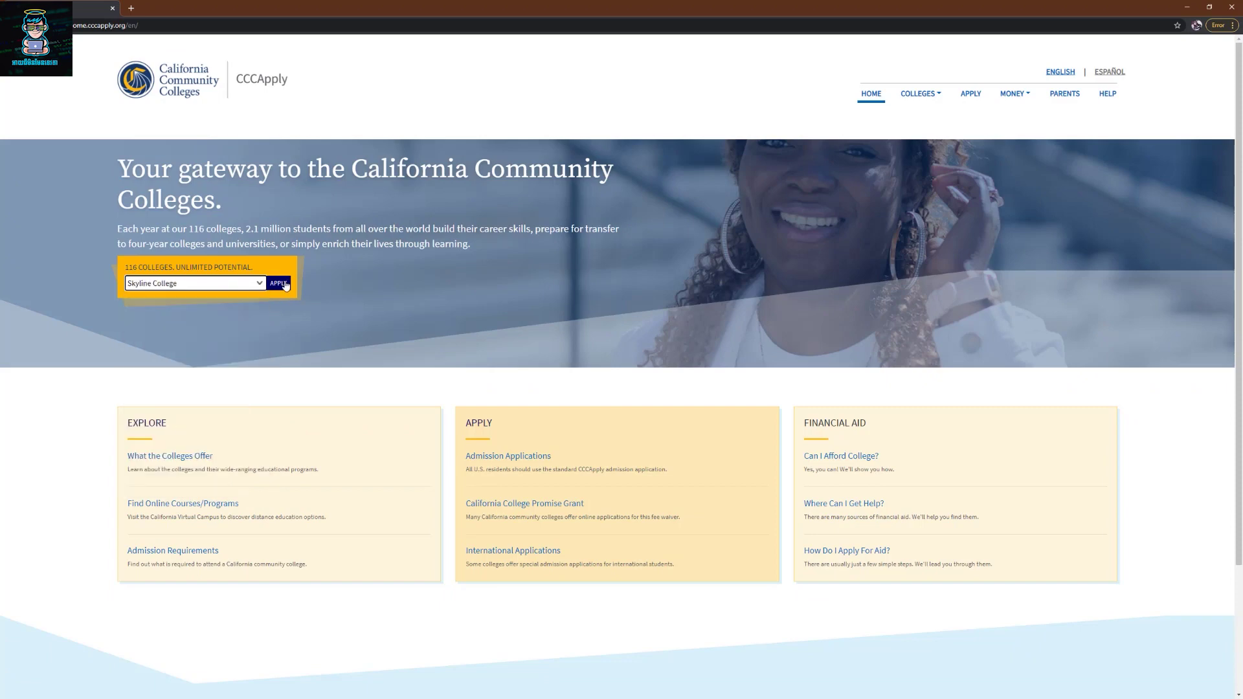
left_click(279, 284)
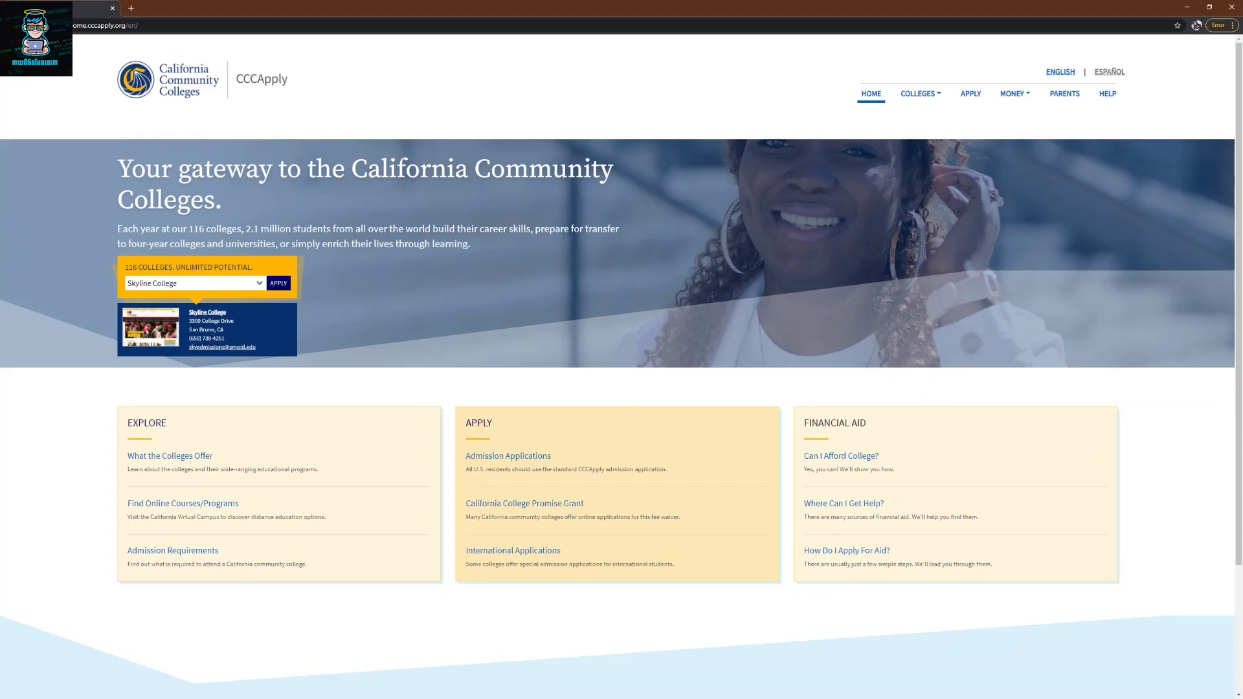
left_click(192, 313)
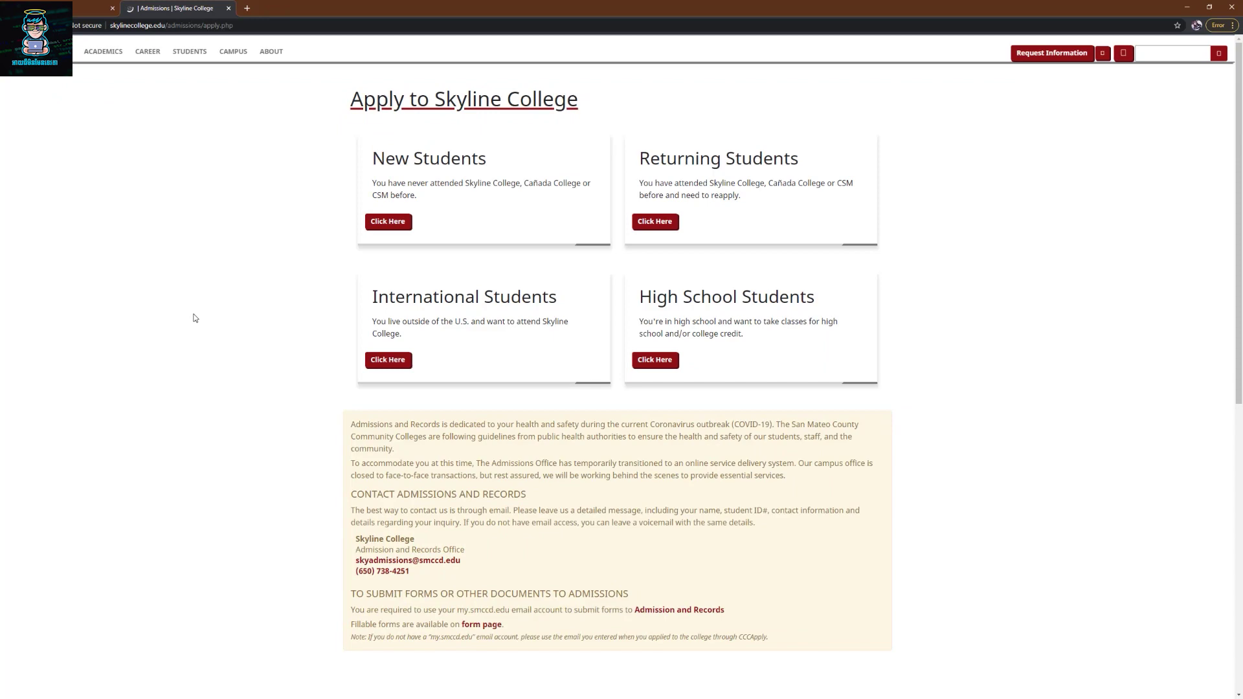
- Follow the New Students and First Time Attending links through to Apply Online
scroll(555, 461, "down", 2)
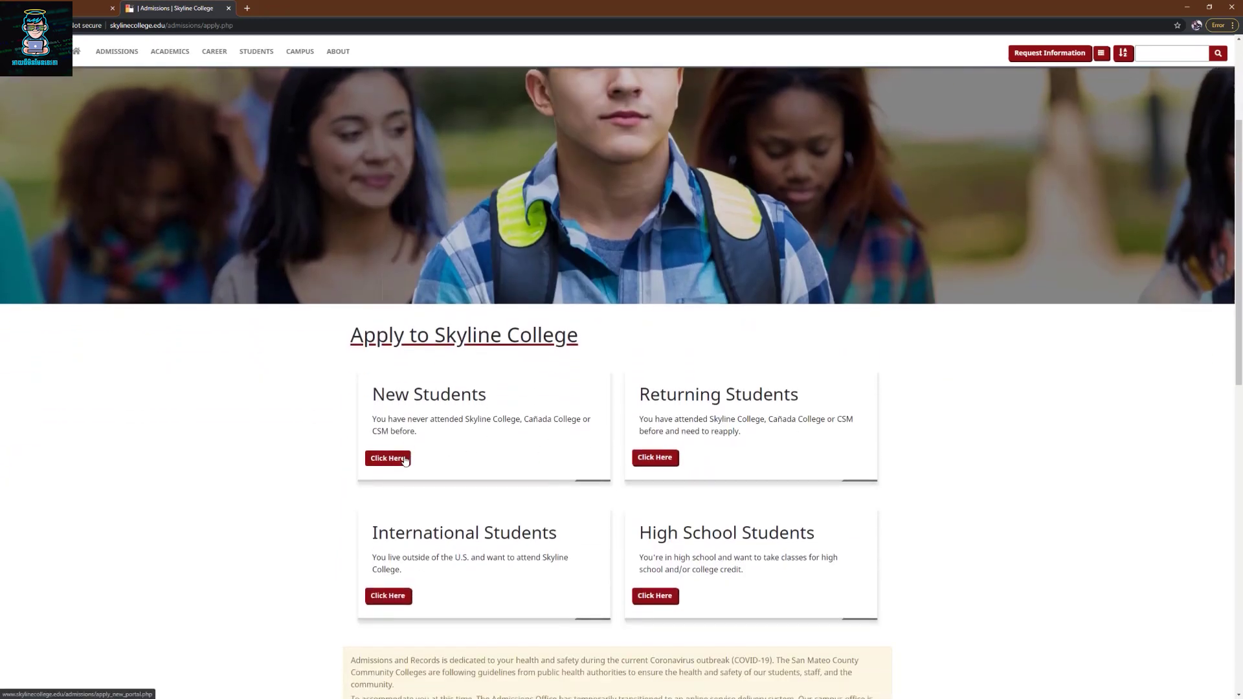
left_click(405, 459)
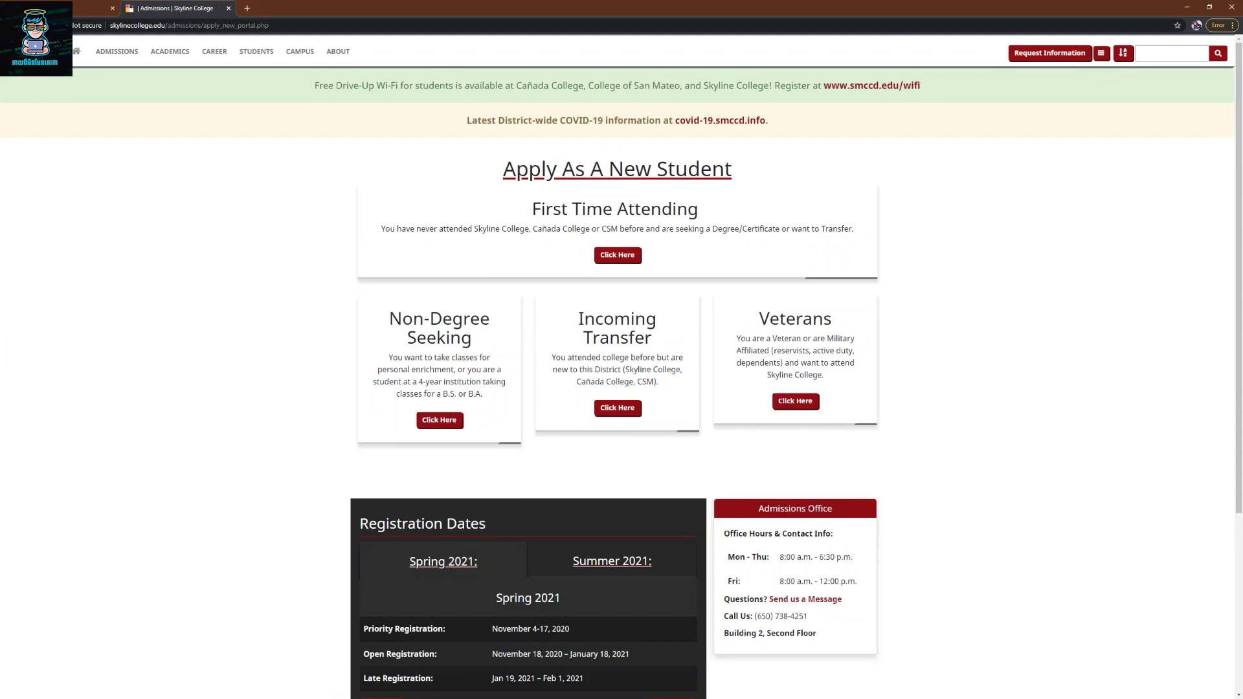
left_click(619, 258)
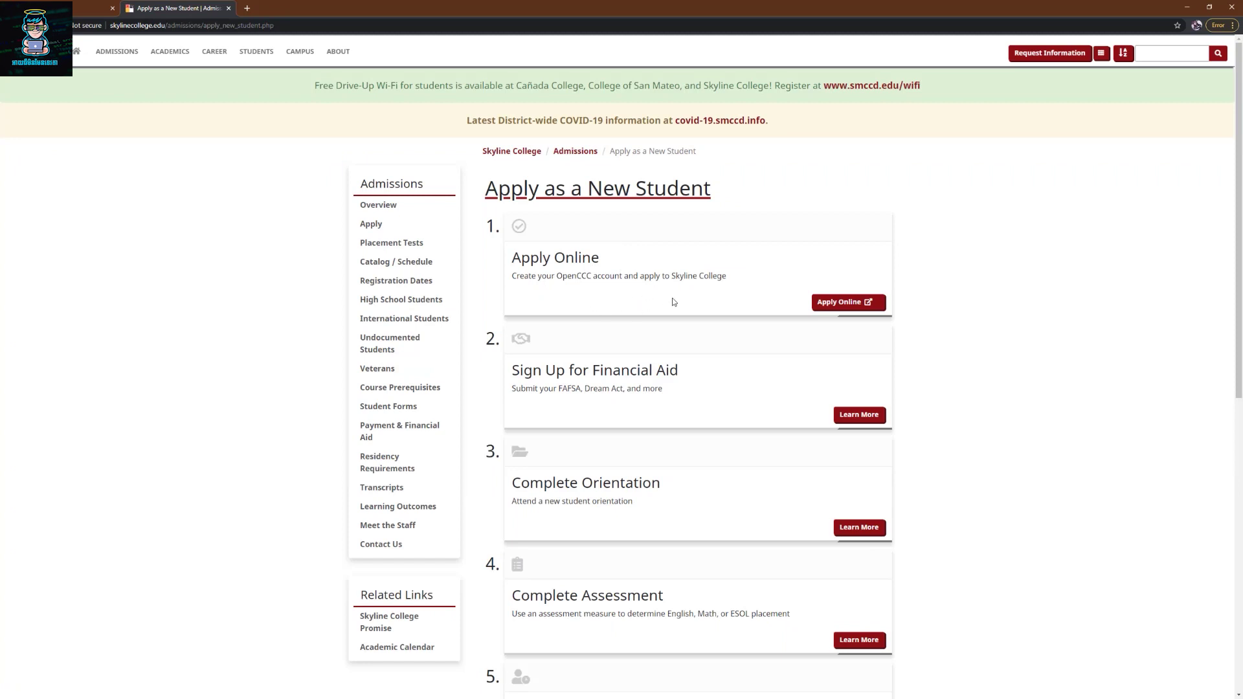
left_click(844, 307)
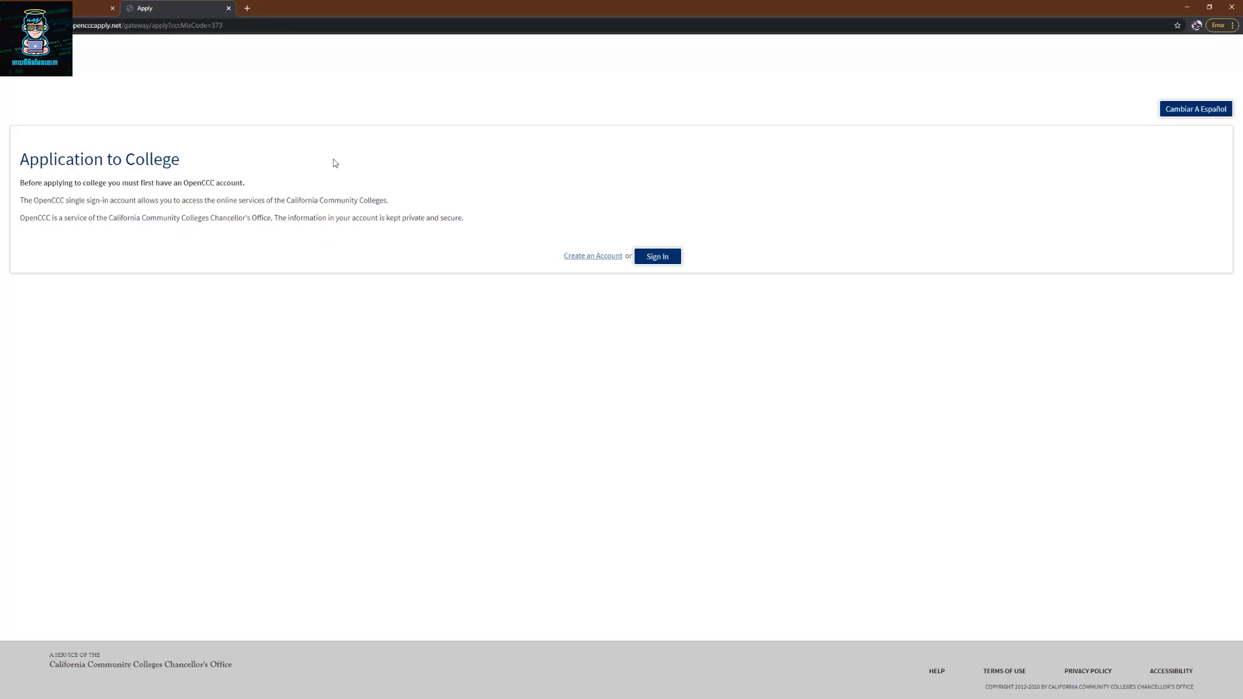
- Choose Create an Account, then Begin Creating My Account to open the blank form
left_click_drag(184, 183, 193, 183)
left_click(417, 200)
left_click(580, 257)
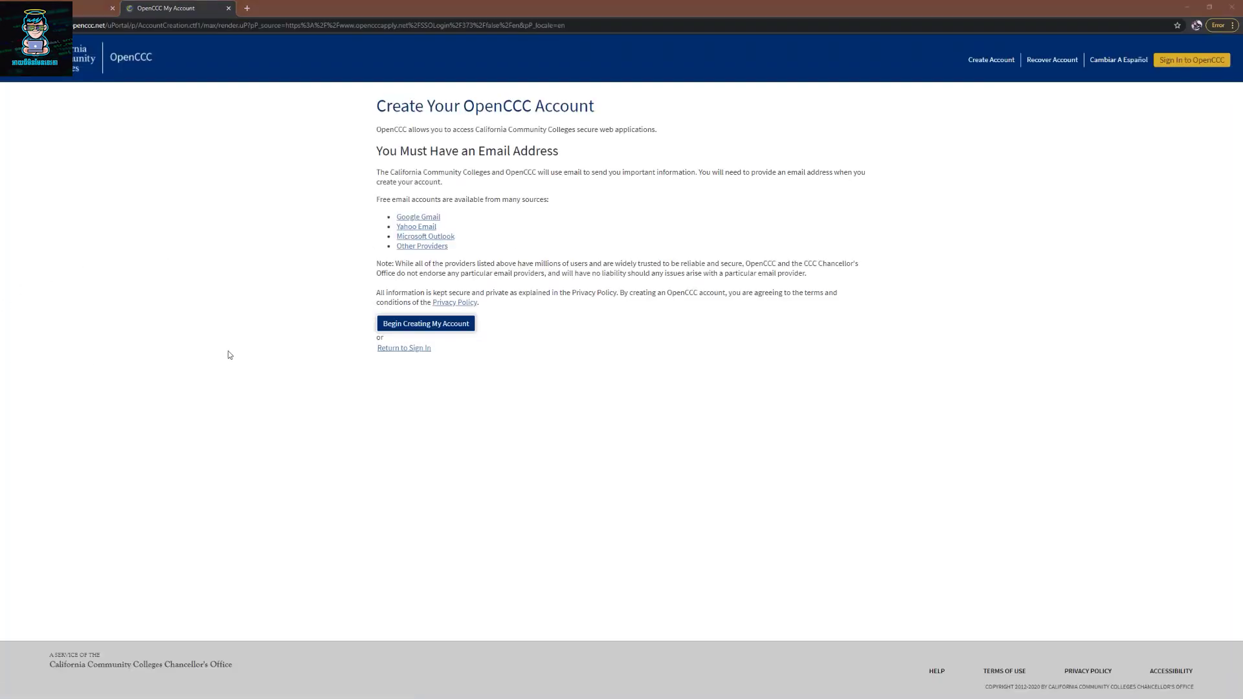
left_click(408, 332)
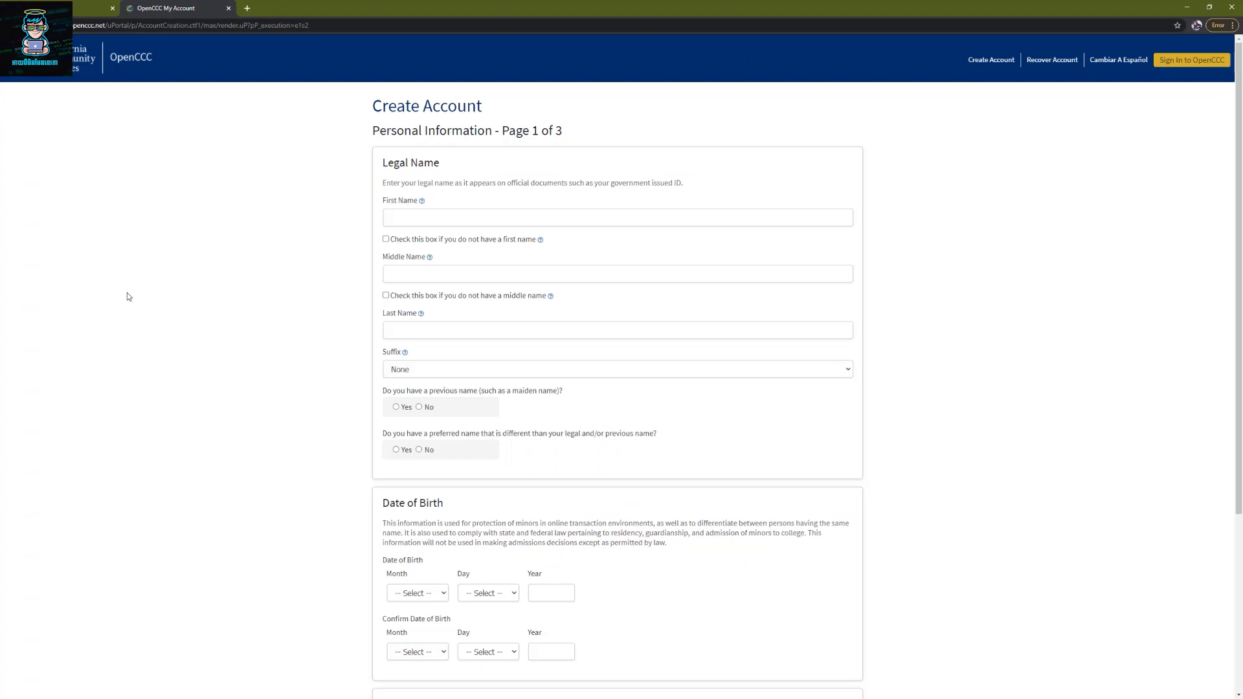
- Search 'fakeaddress' in a new tab and open the Fake Address Generator site
key("ctrl+t")
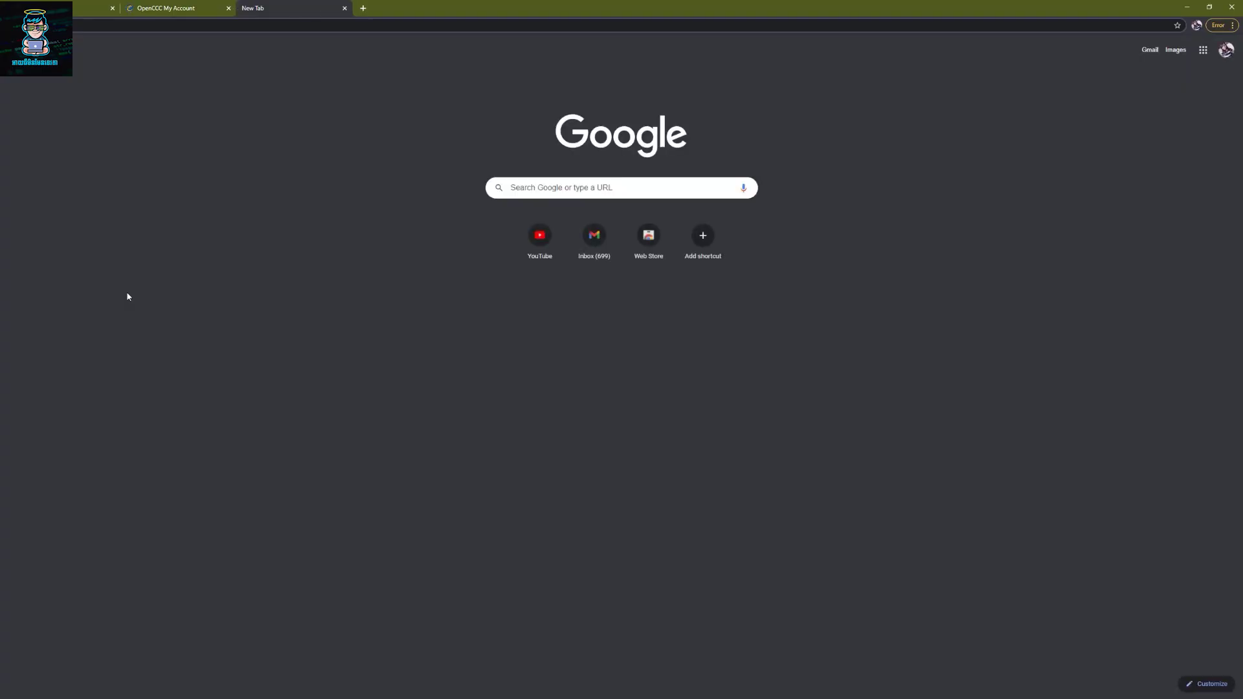
type("fakeaddress")
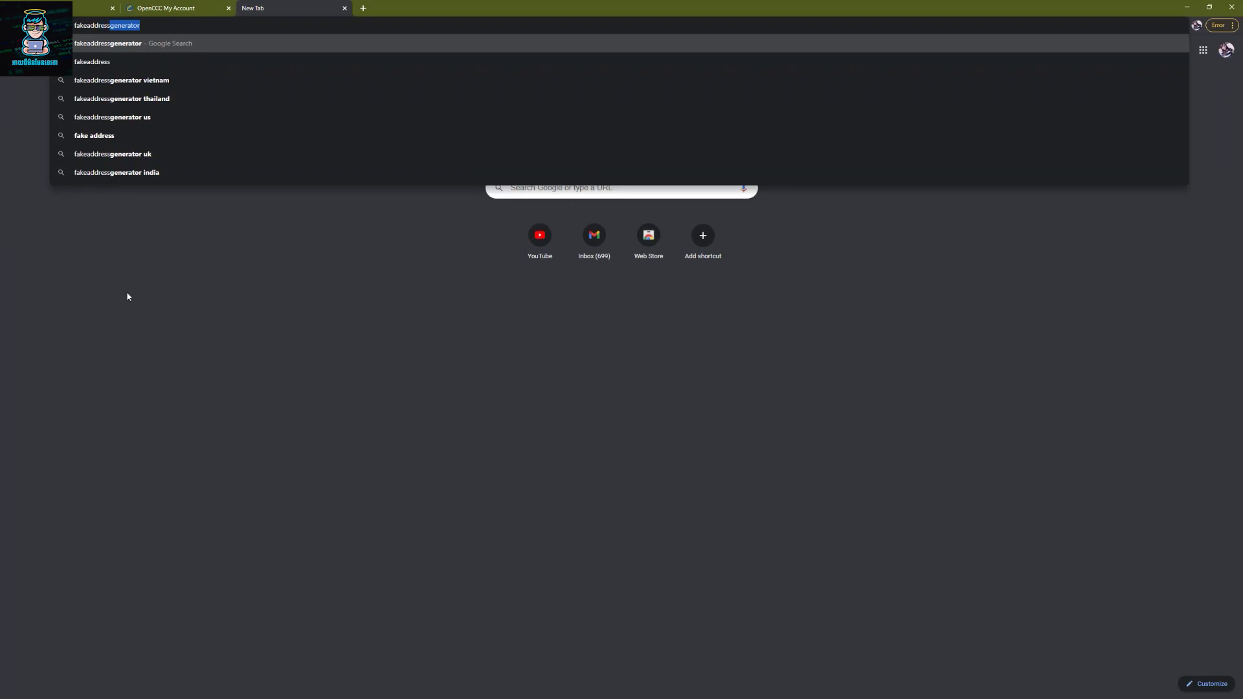
key("Return")
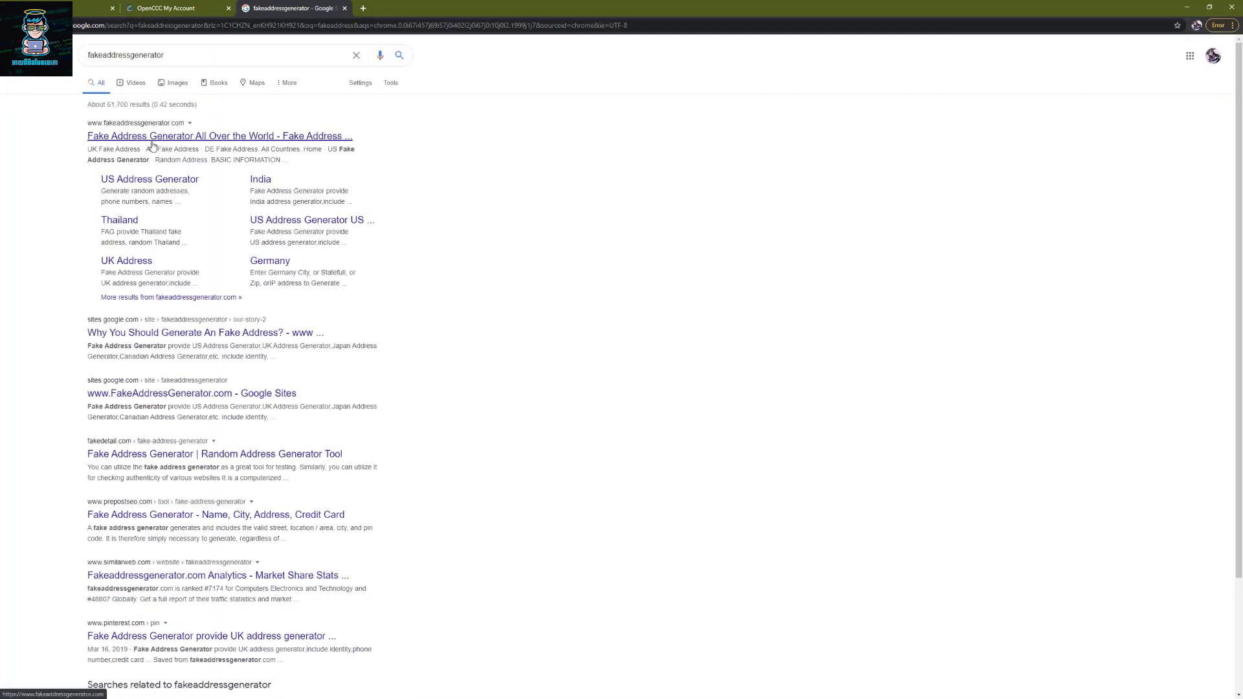
left_click(153, 141)
- Generate a Male identity in CA (California) and snap the generator to half the screen
left_click(807, 123)
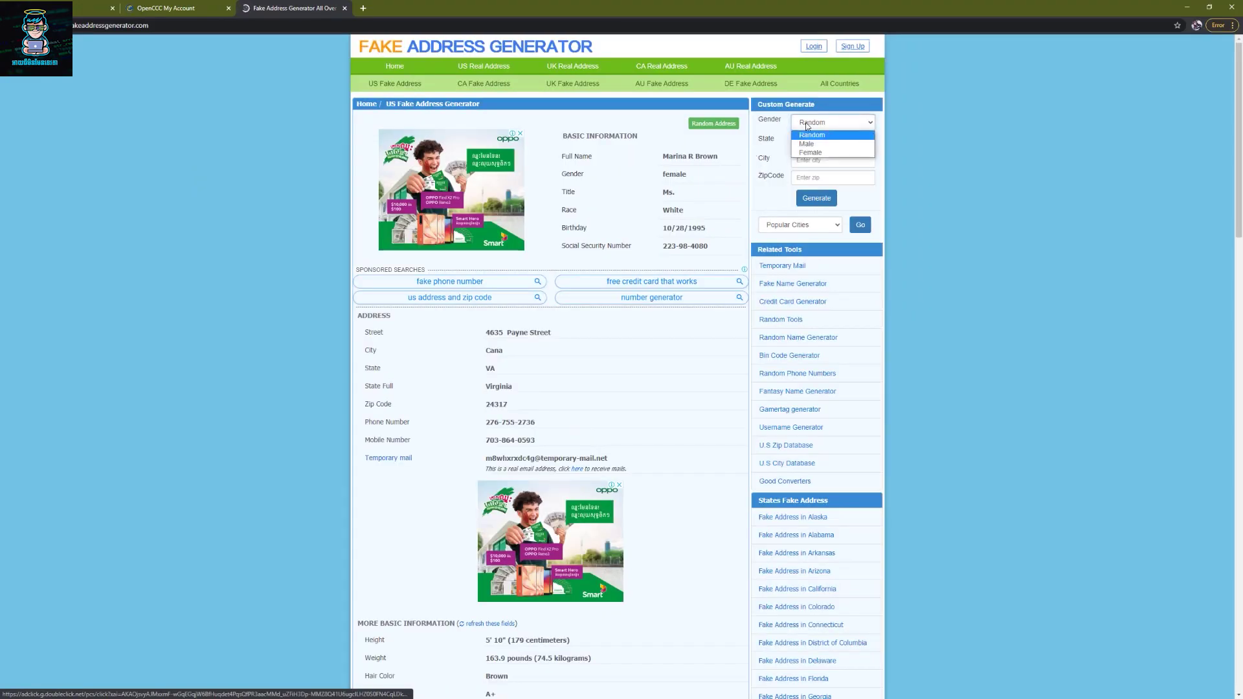
left_click(807, 144)
left_click(820, 141)
key("c")
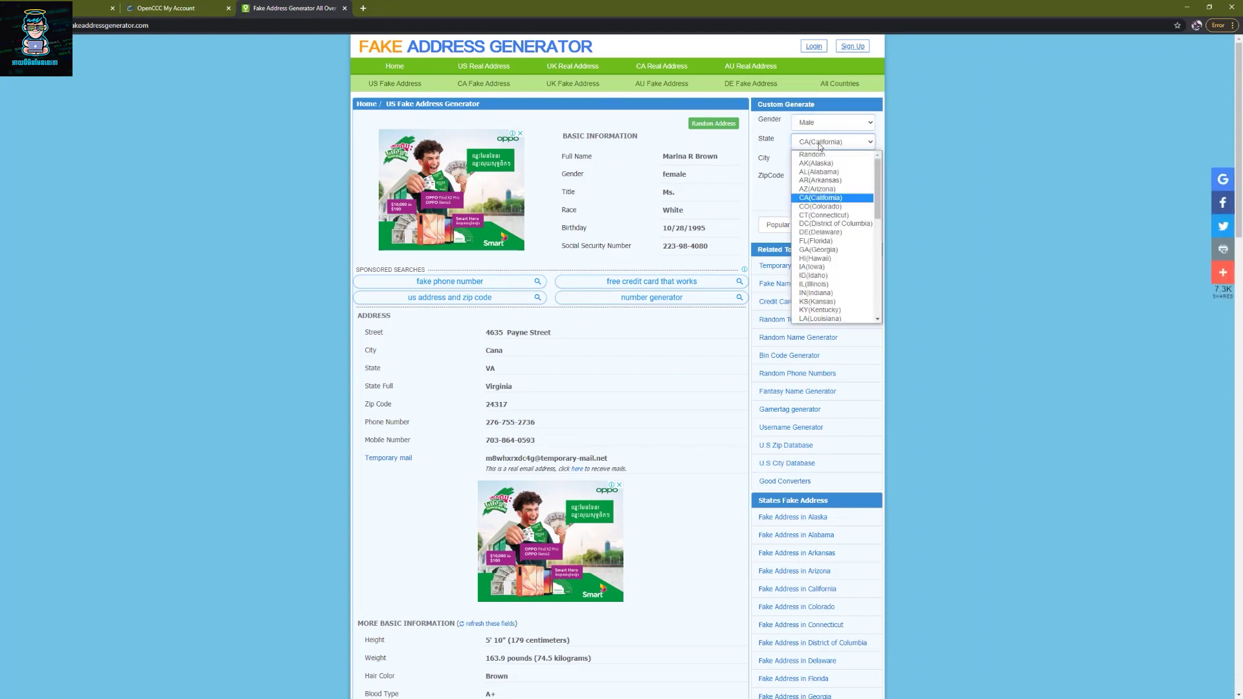
left_click(820, 197)
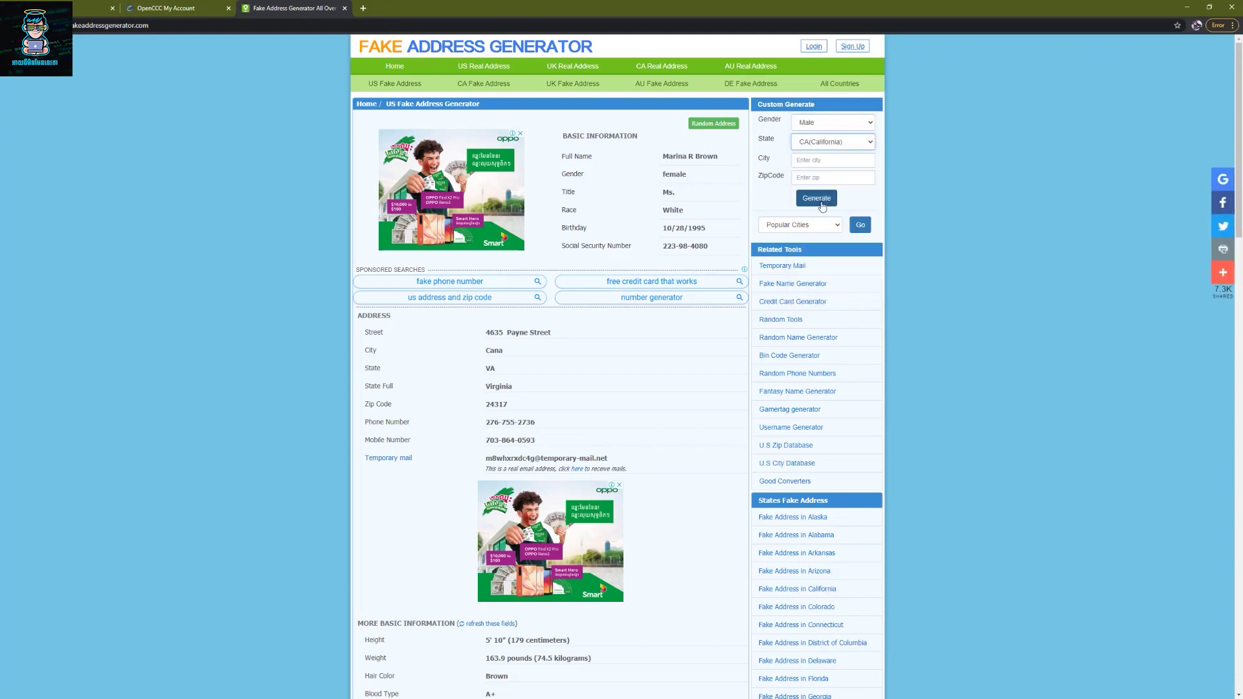
left_click(821, 201)
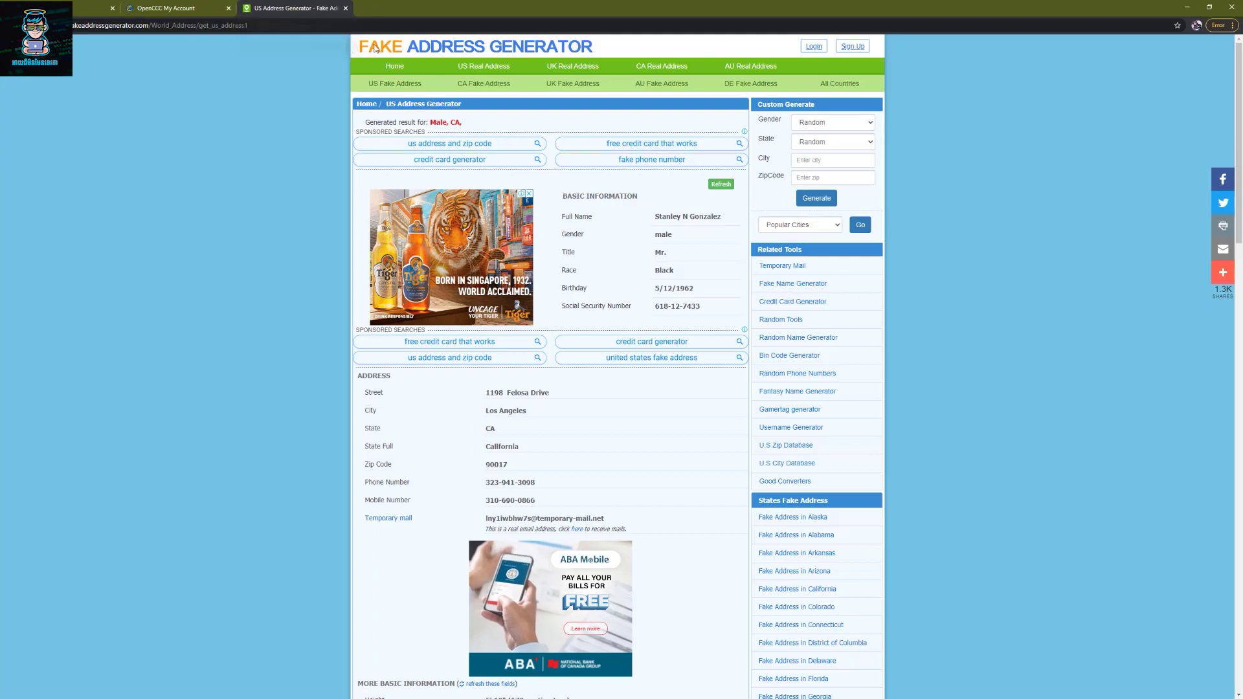
key("super+Right")
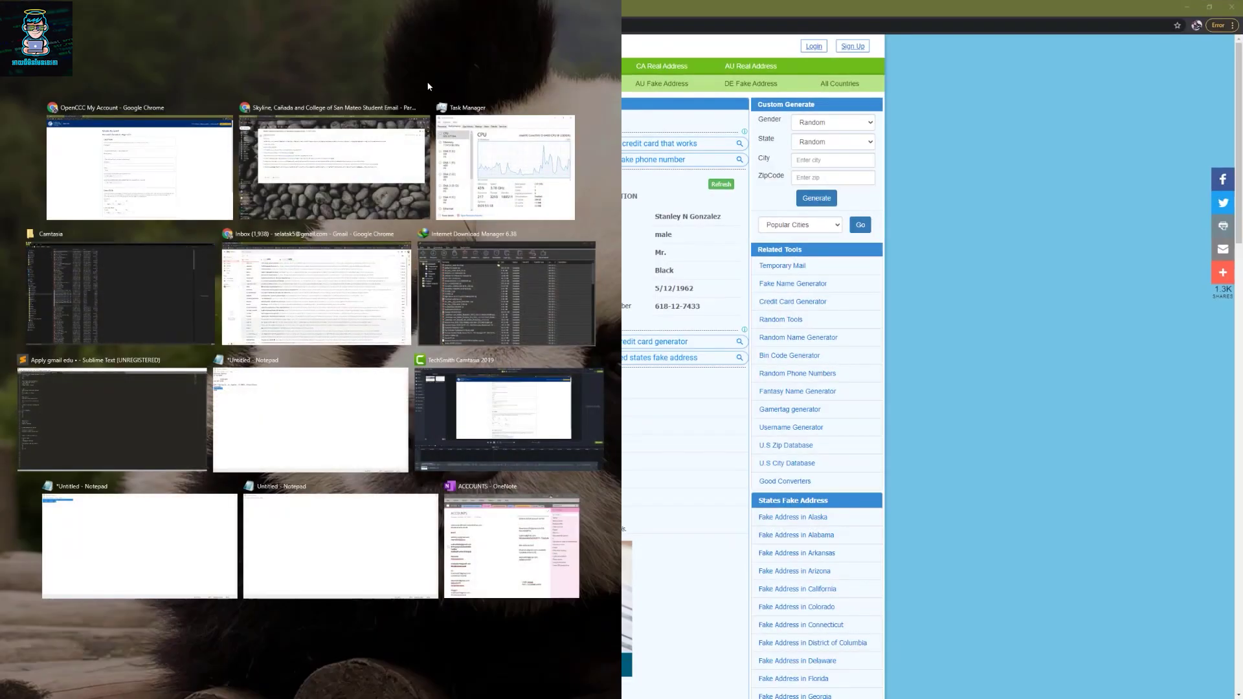
- Place the form and generator side by side and copy the generated name into First and Last Name
left_click(169, 159)
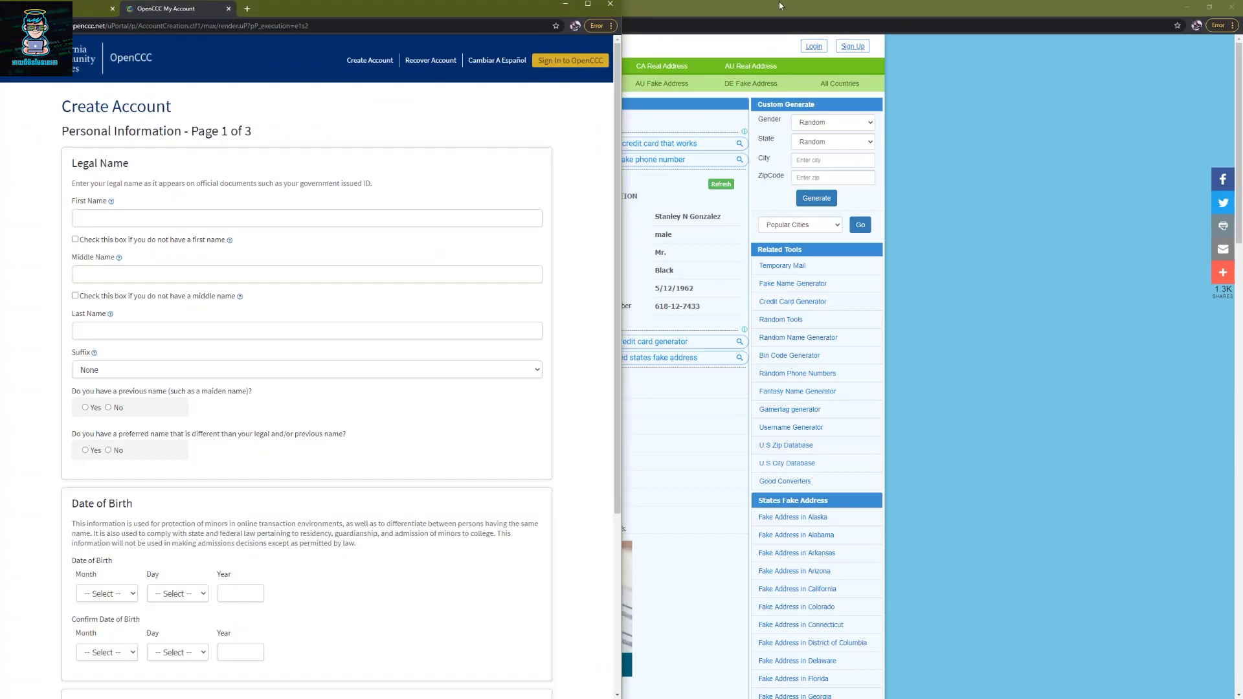
left_click_drag(780, 5, 1240, 195)
left_click(132, 160)
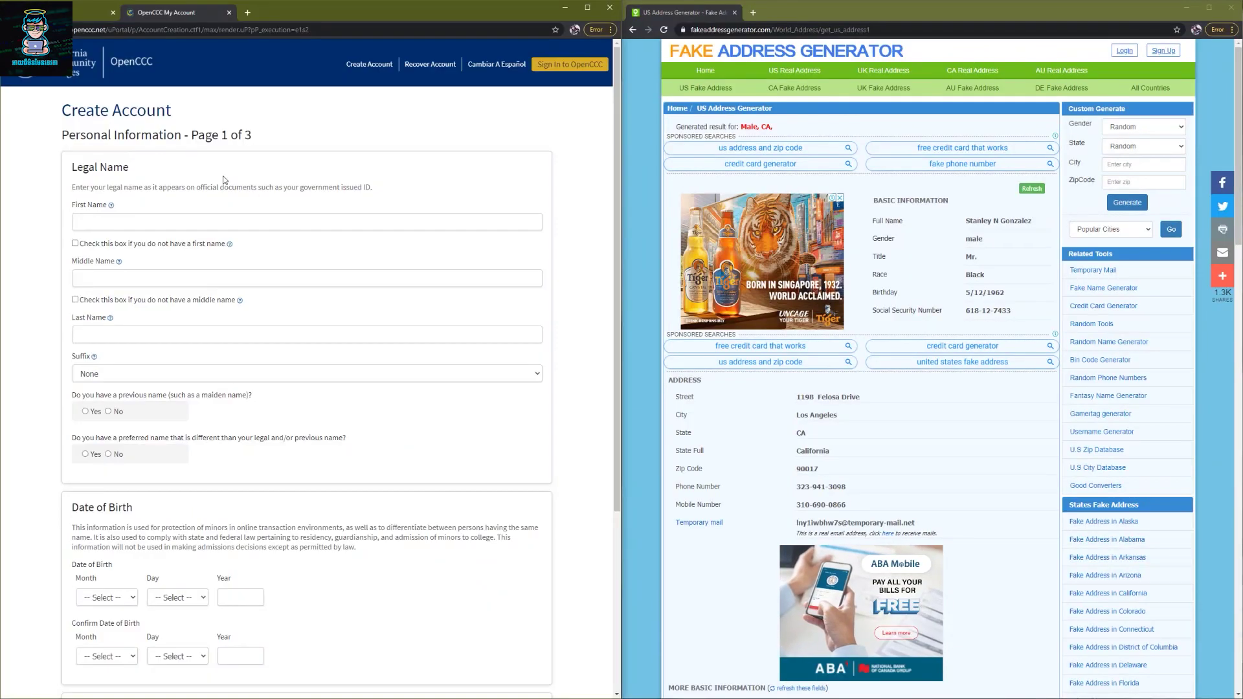
left_click(181, 227)
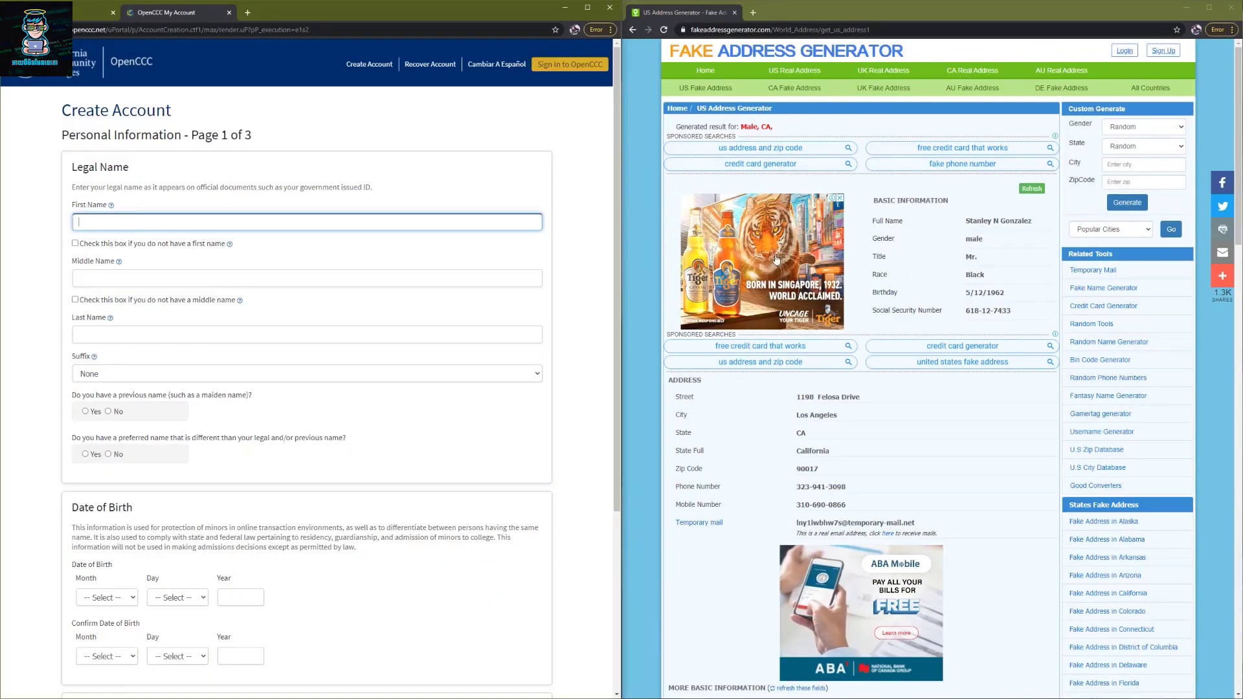
left_click_drag(1036, 224, 963, 224)
key("ctrl+c")
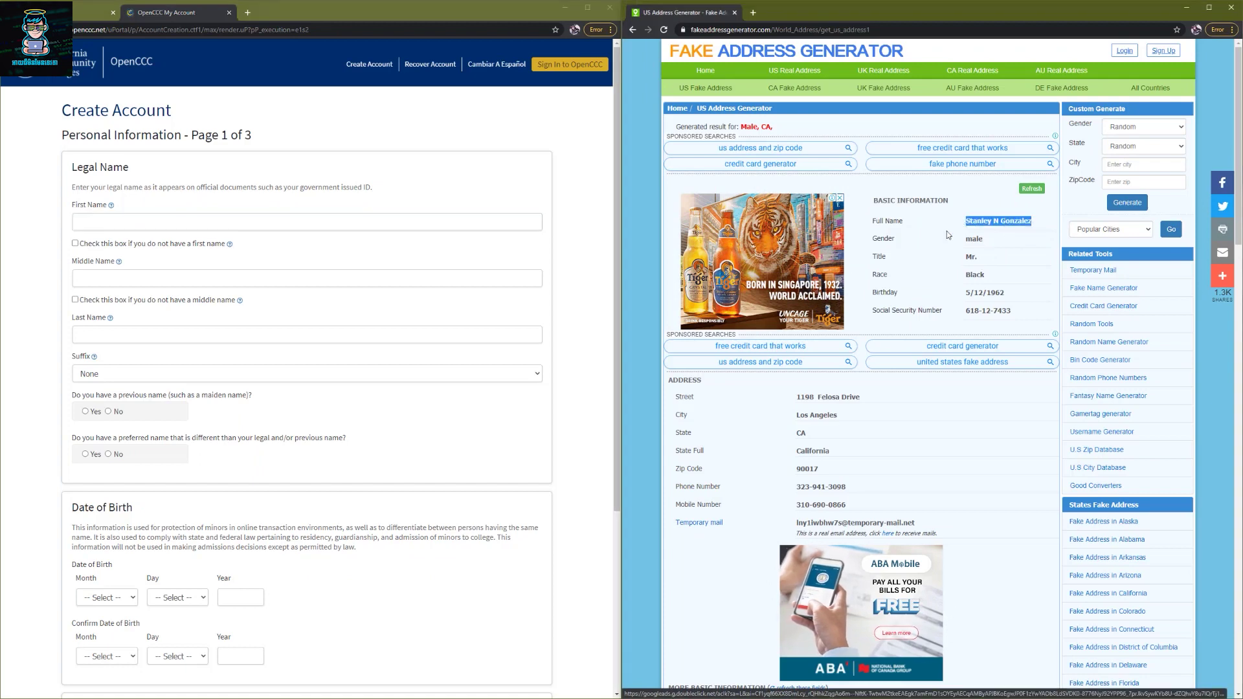
left_click(138, 222)
key("ctrl+v")
double_click(138, 222)
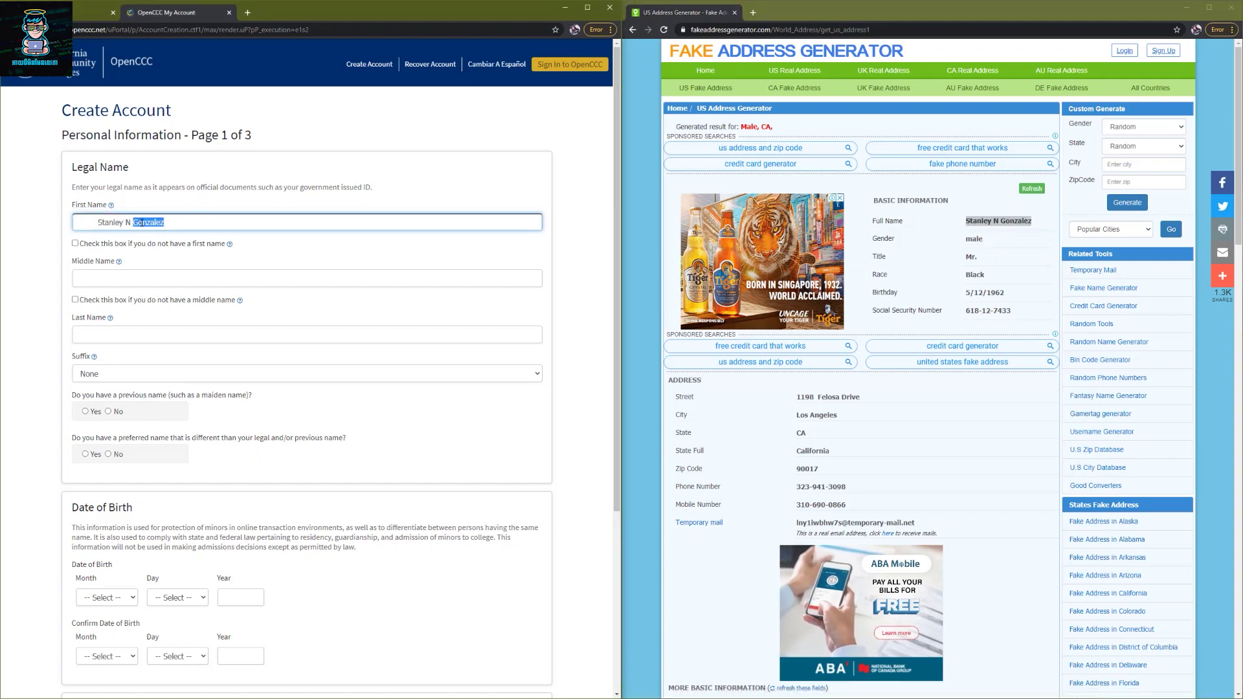
key("ctrl+x")
left_click(110, 334)
key("ctrl+v")
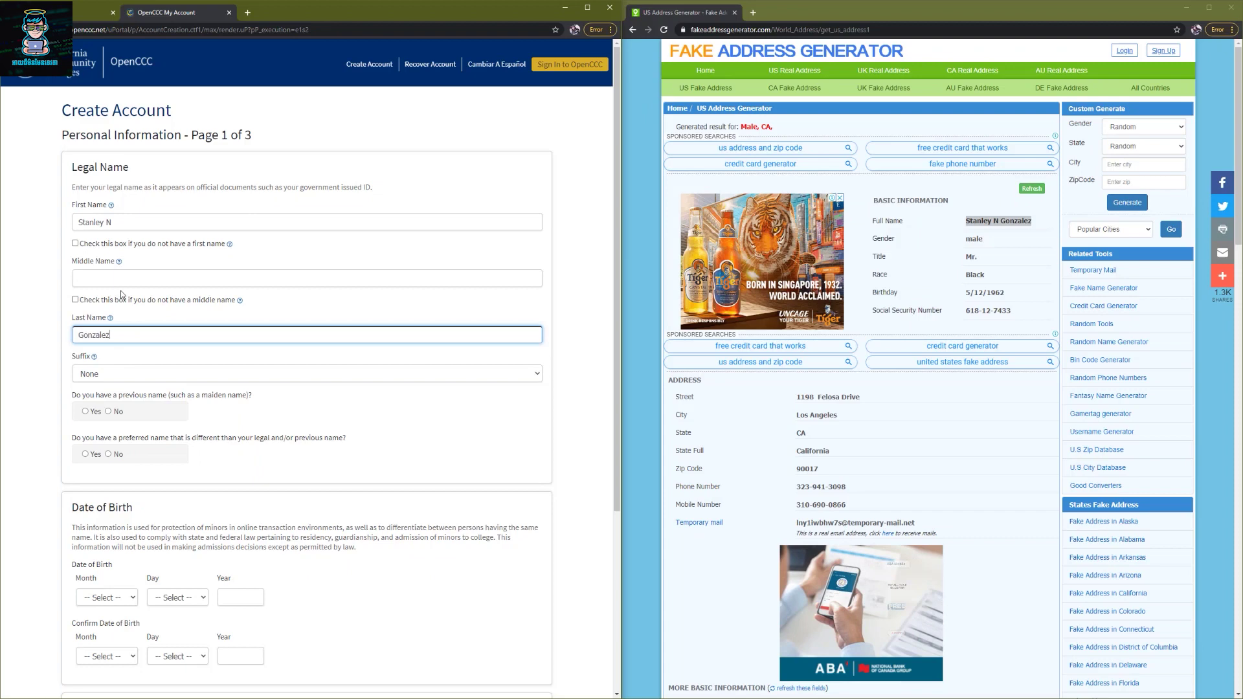
left_click(126, 217)
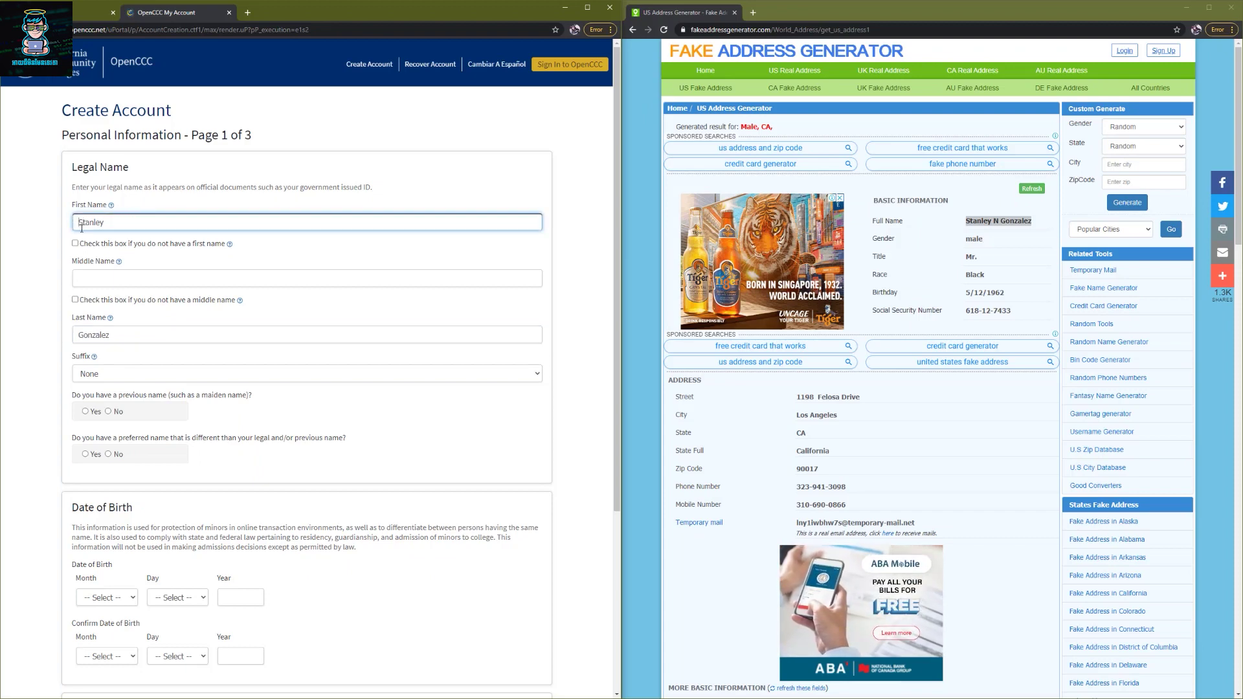
- Mark no middle name, keep suffix None, and answer No to previous and preferred names
left_click(76, 300)
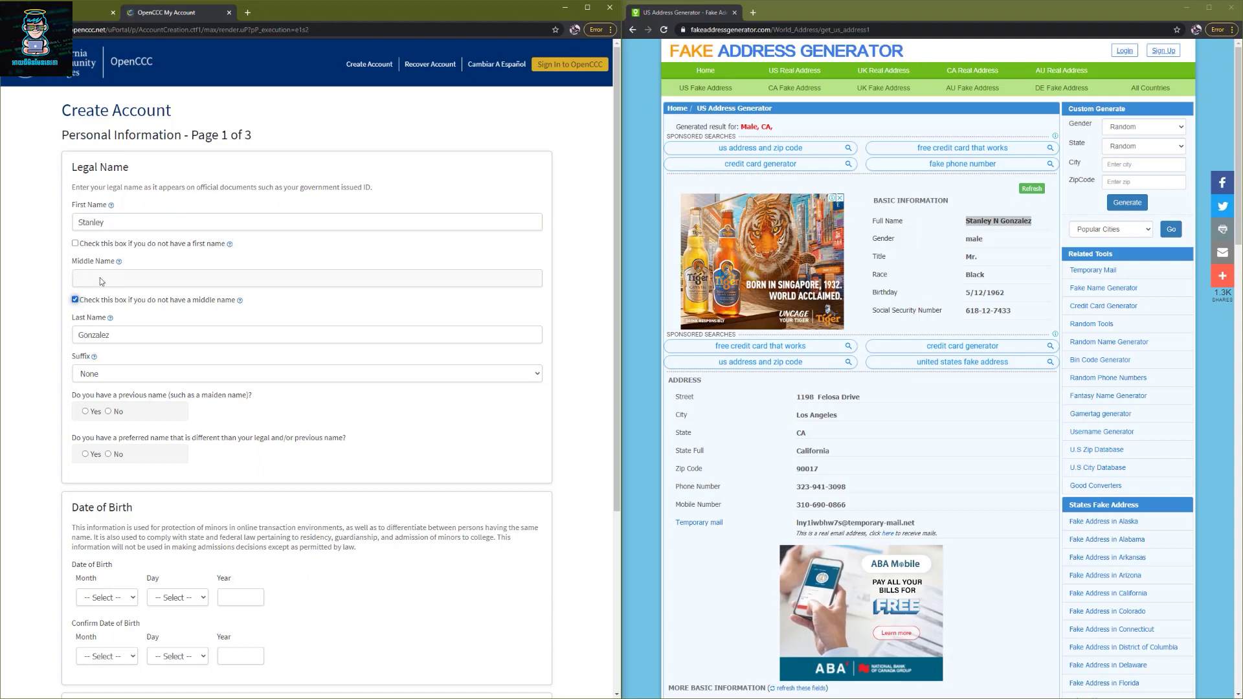
left_click(113, 378)
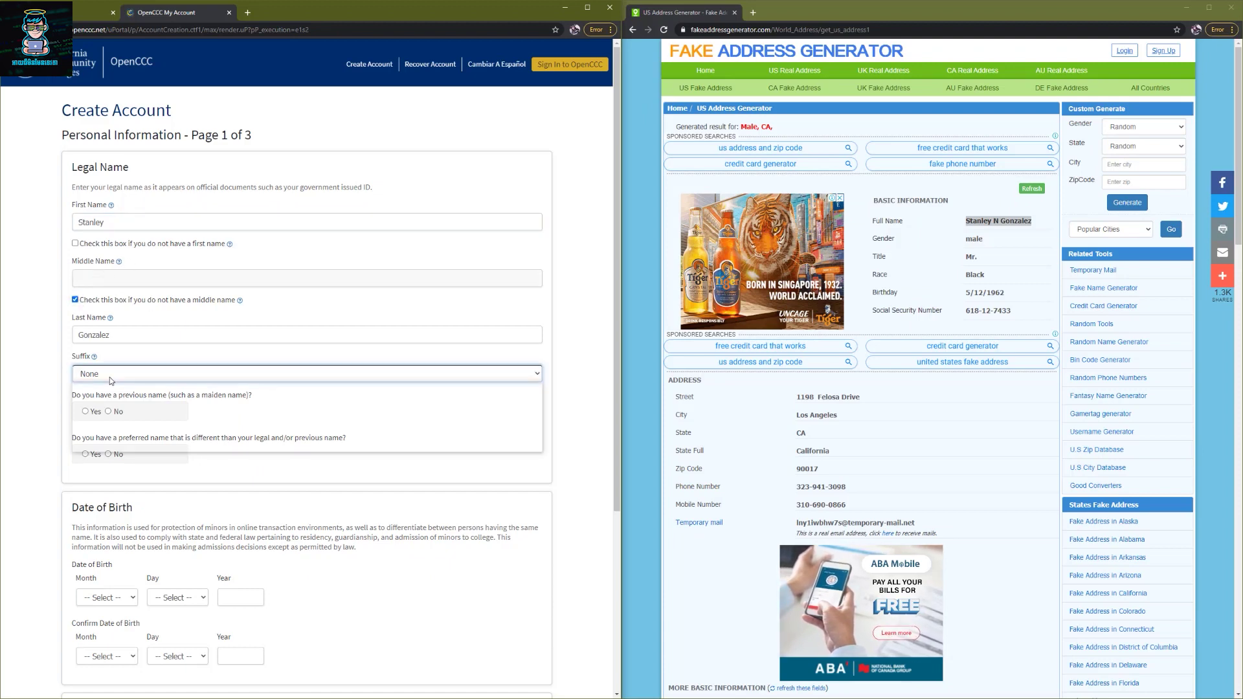
left_click(53, 363)
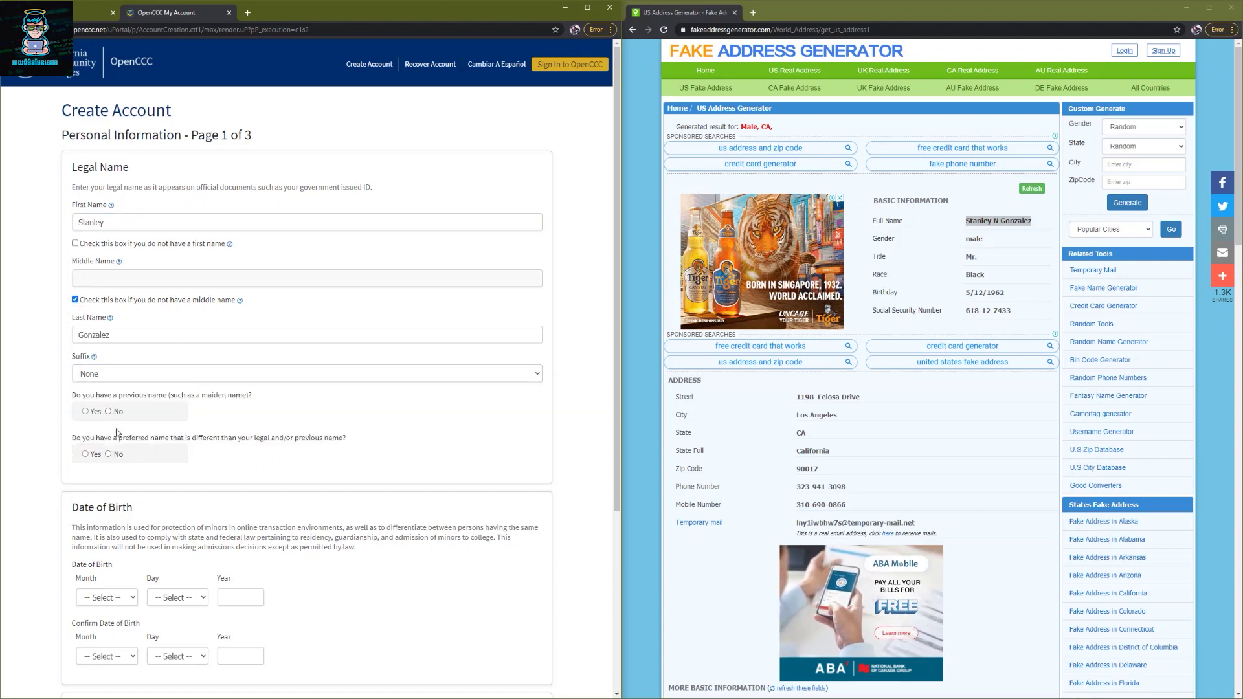
left_click(108, 411)
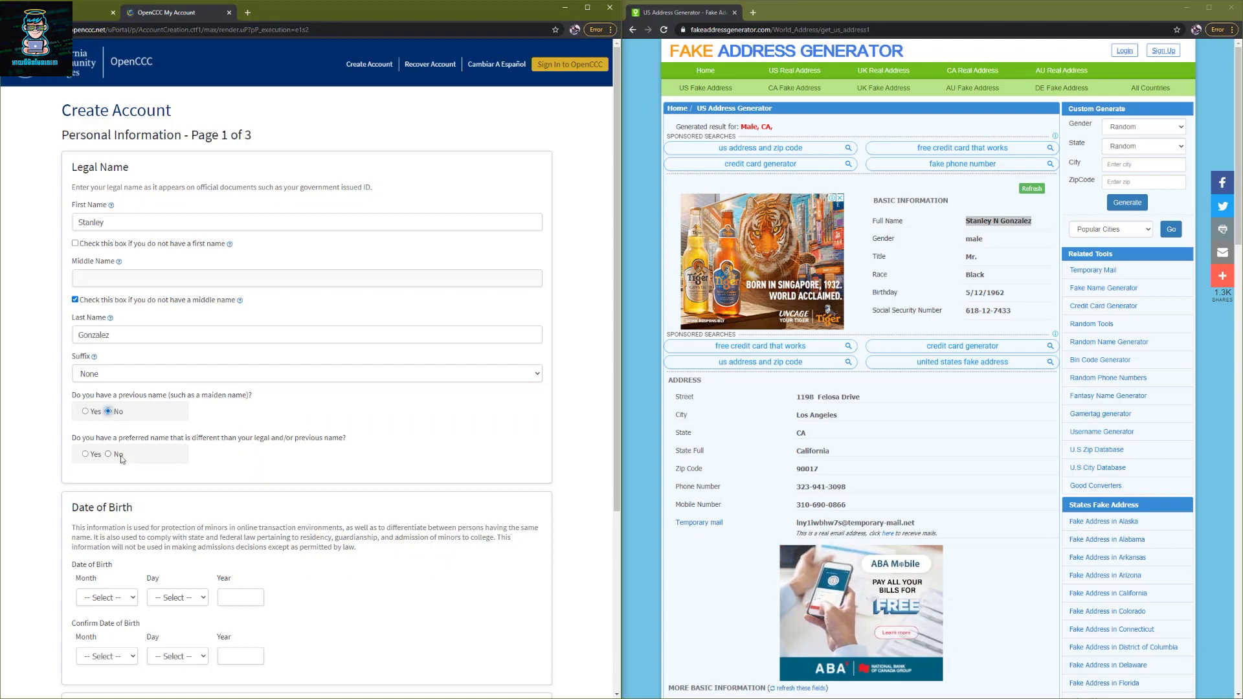
left_click(109, 455)
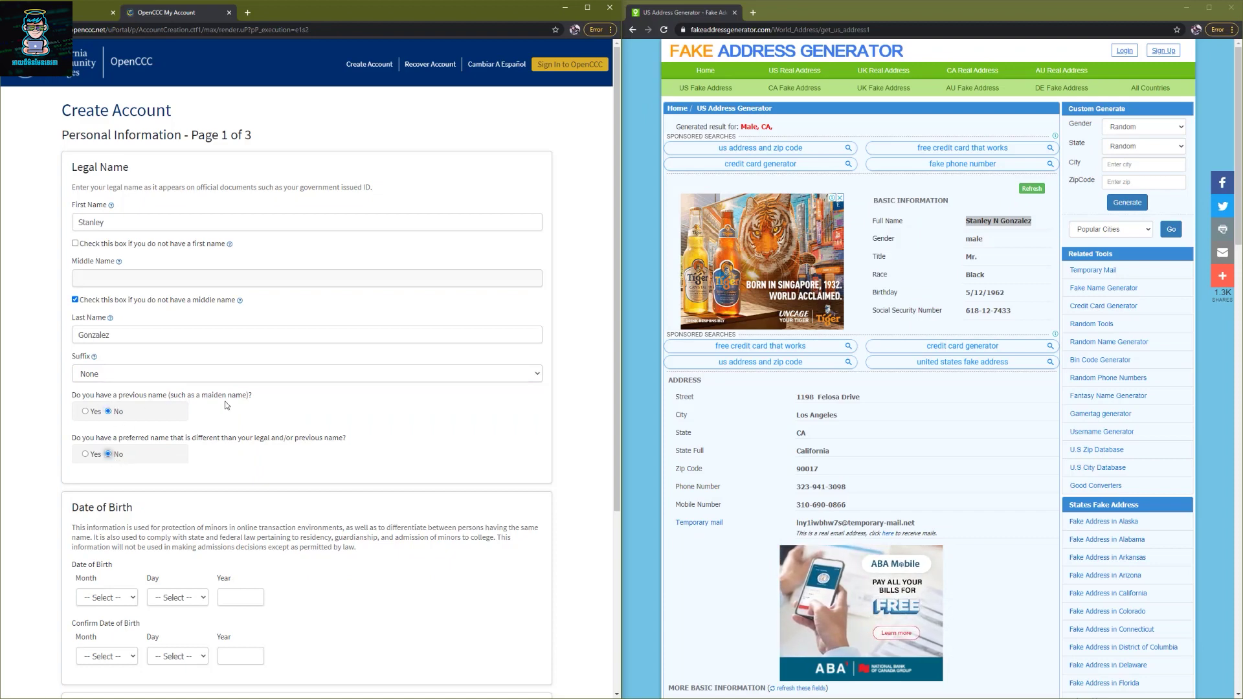
scroll(326, 443, "down", 3)
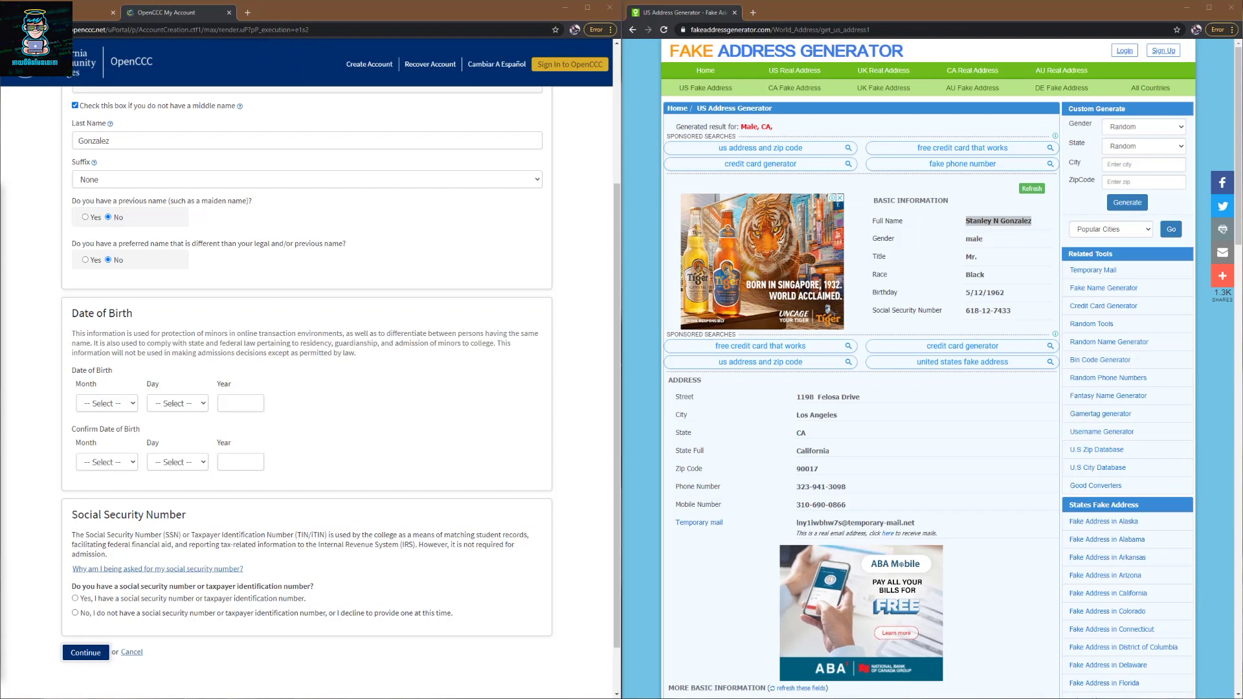
- Enter May 5 and the birth year as date of birth, then submit the first page
left_click(109, 404)
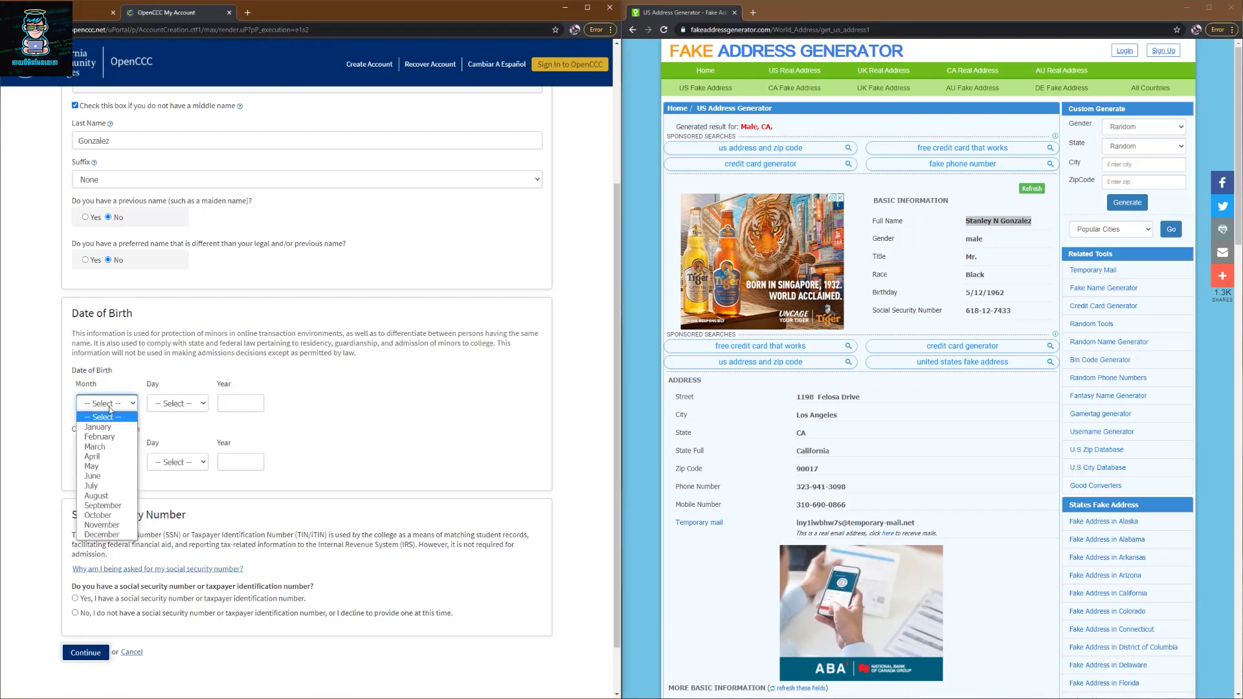
left_click(116, 466)
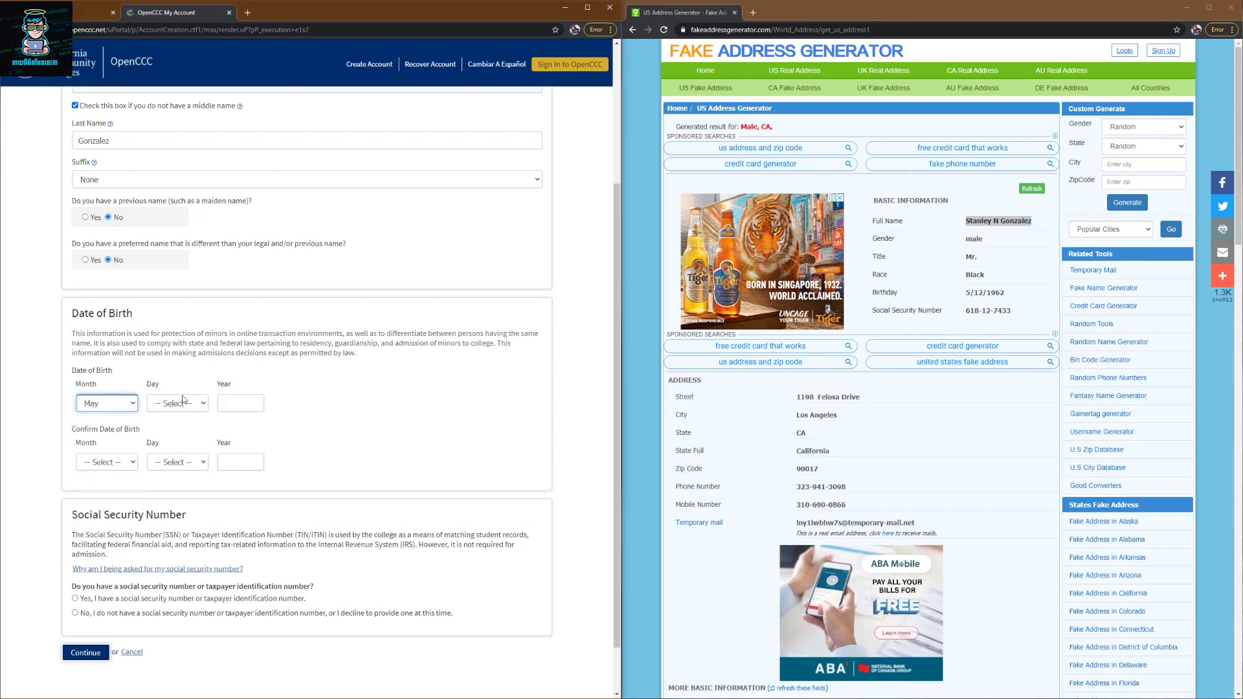
left_click(178, 404)
left_click(169, 466)
left_click(237, 410)
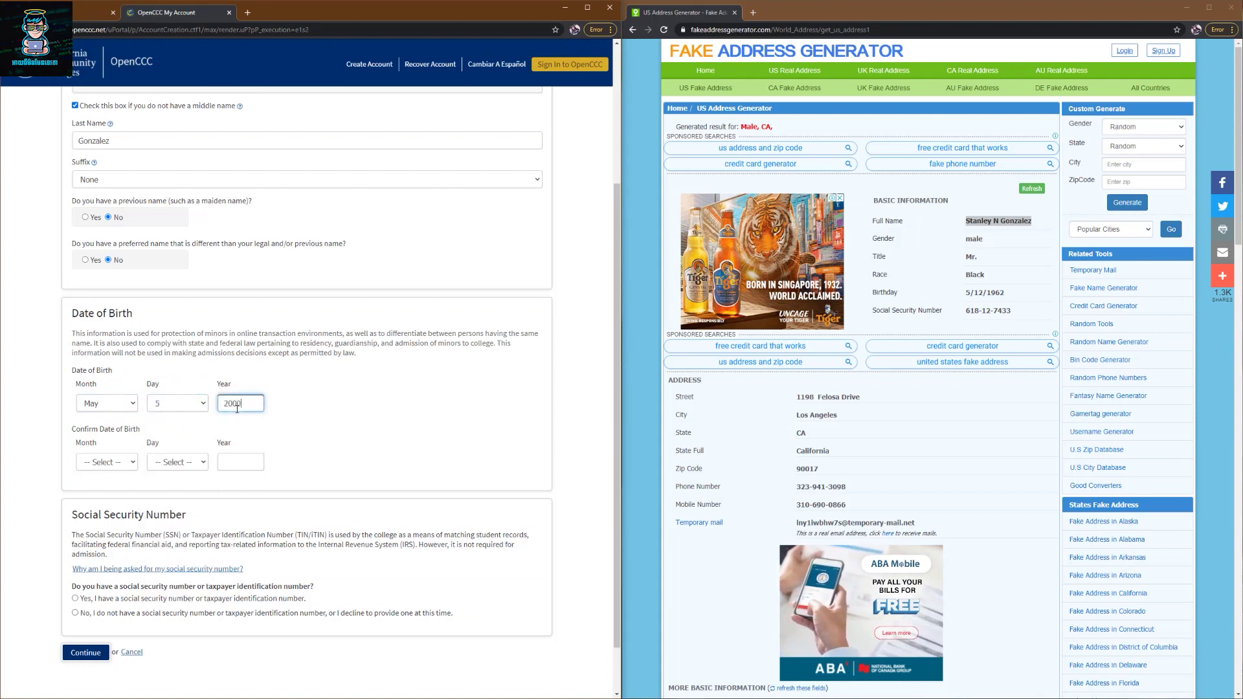
key("alt+Tab")
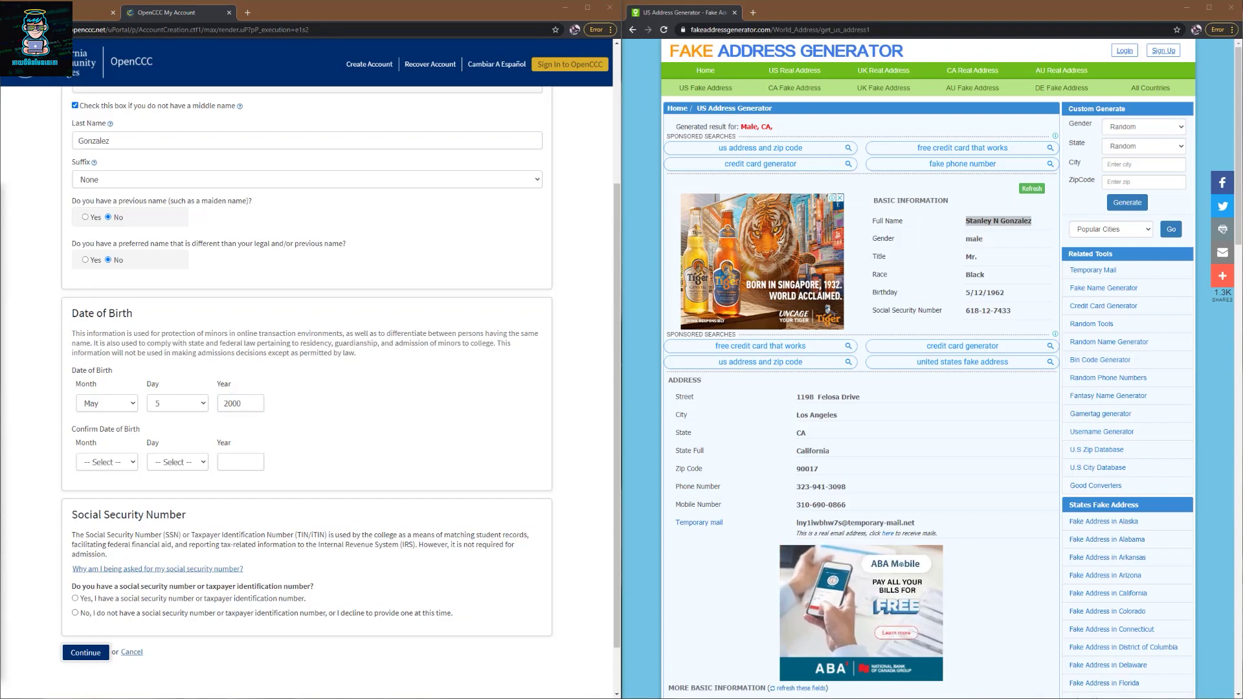
key("alt+Tab")
key("Return")
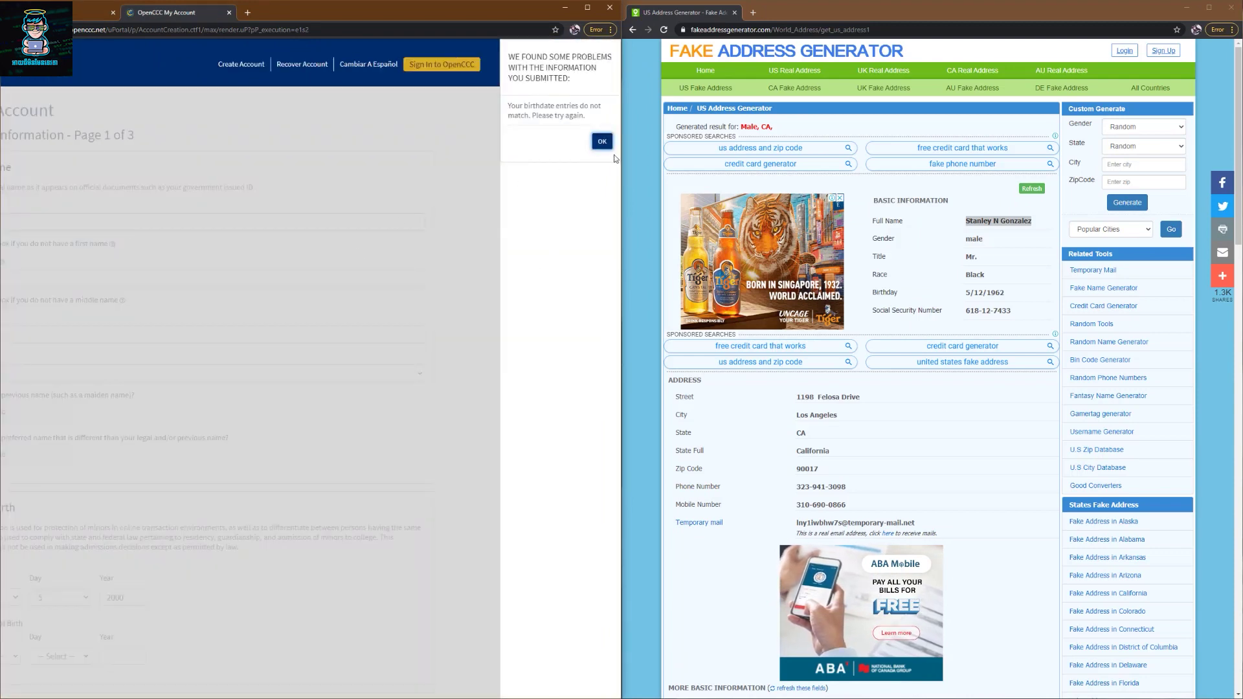
- Correct the birth day to 7 and fill the confirmation date as May 7
left_click(602, 141)
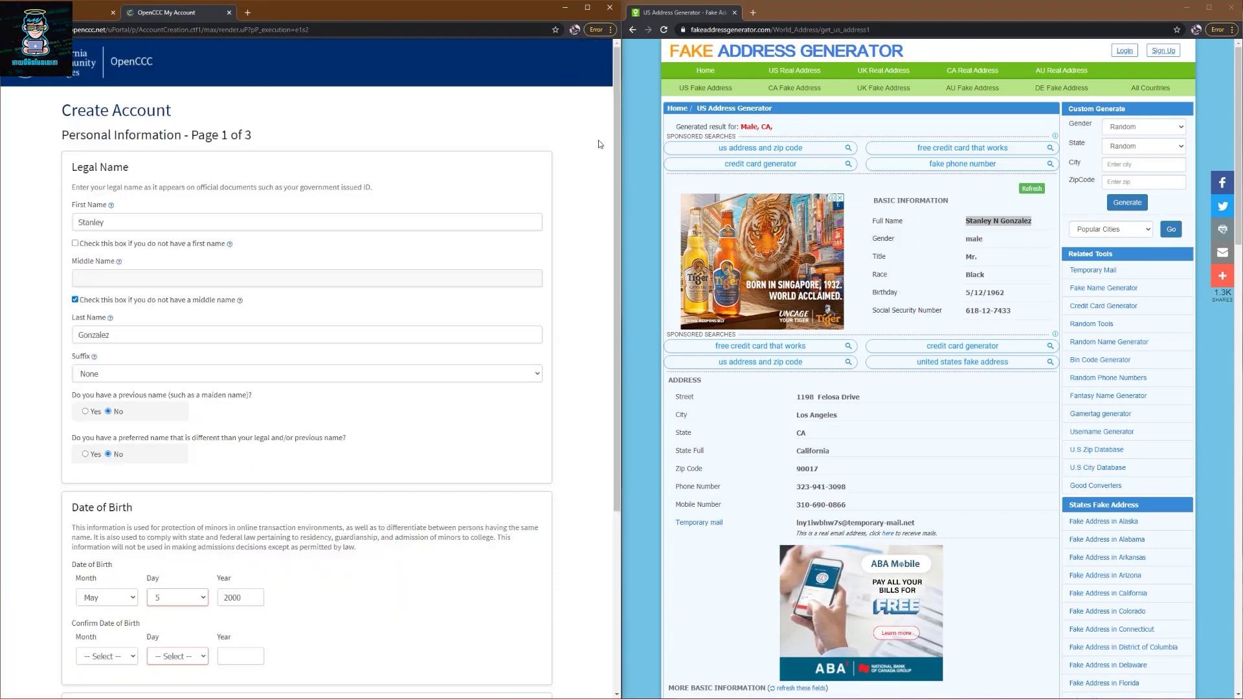
scroll(175, 454, "down", 2)
left_click(175, 452)
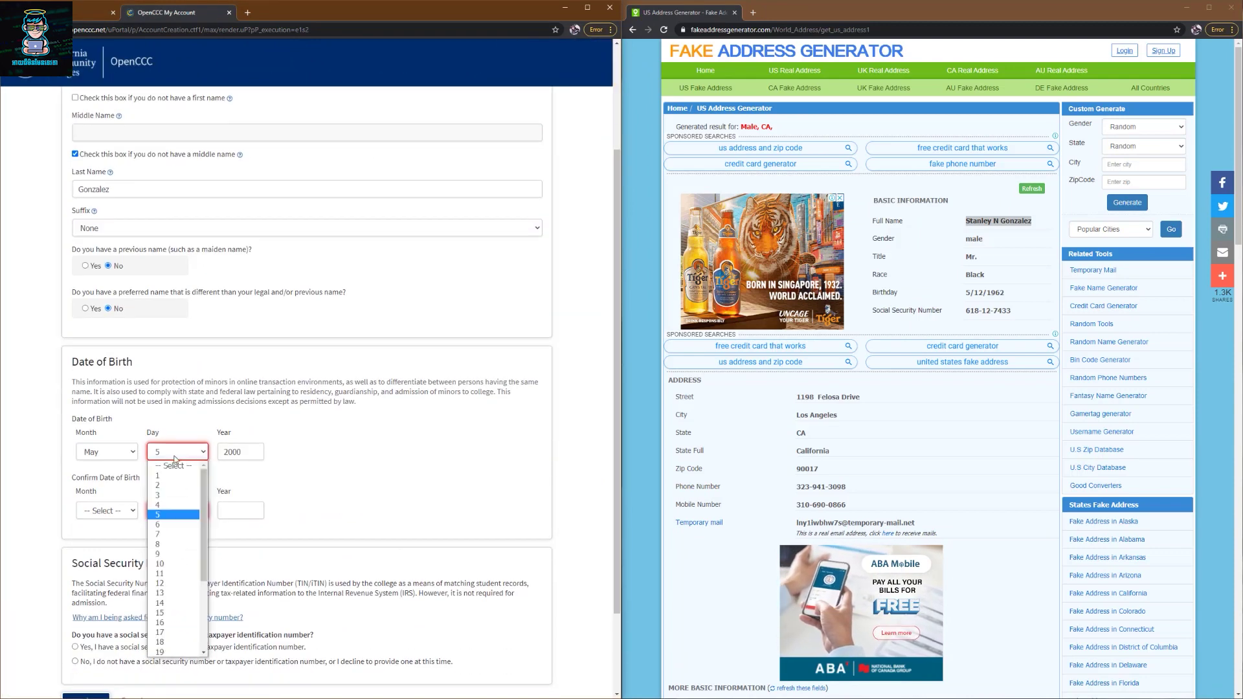
left_click(173, 534)
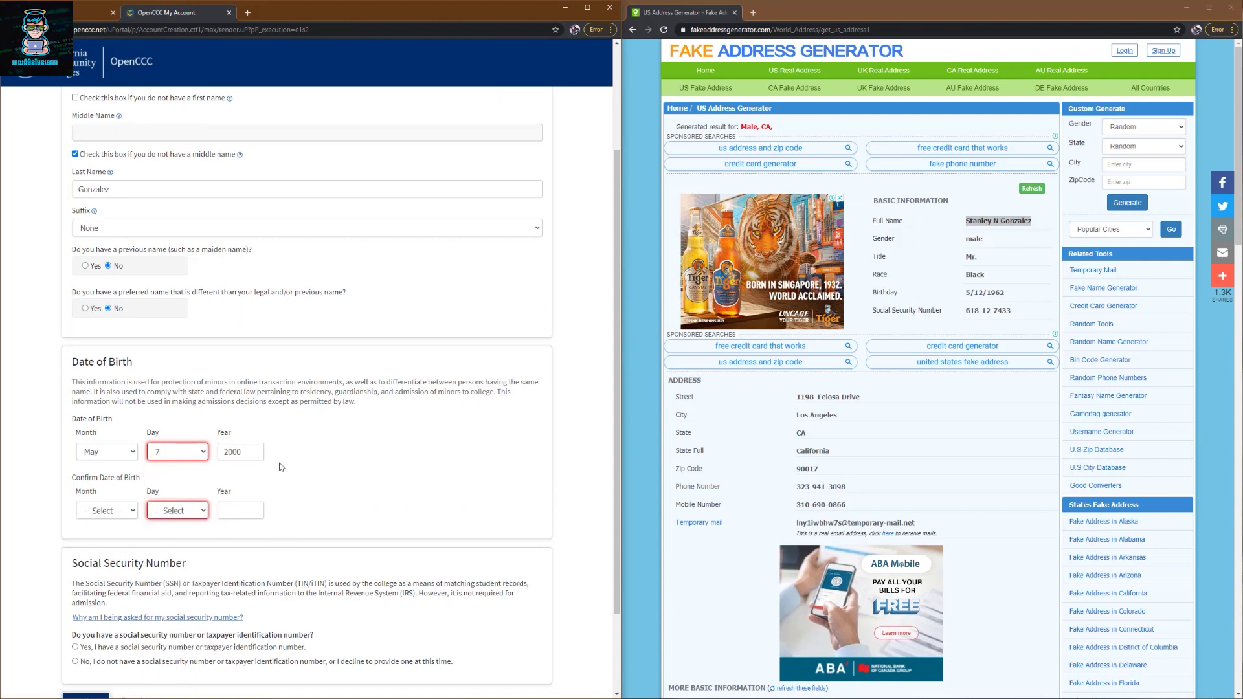
left_click(107, 511)
left_click(103, 575)
left_click(177, 511)
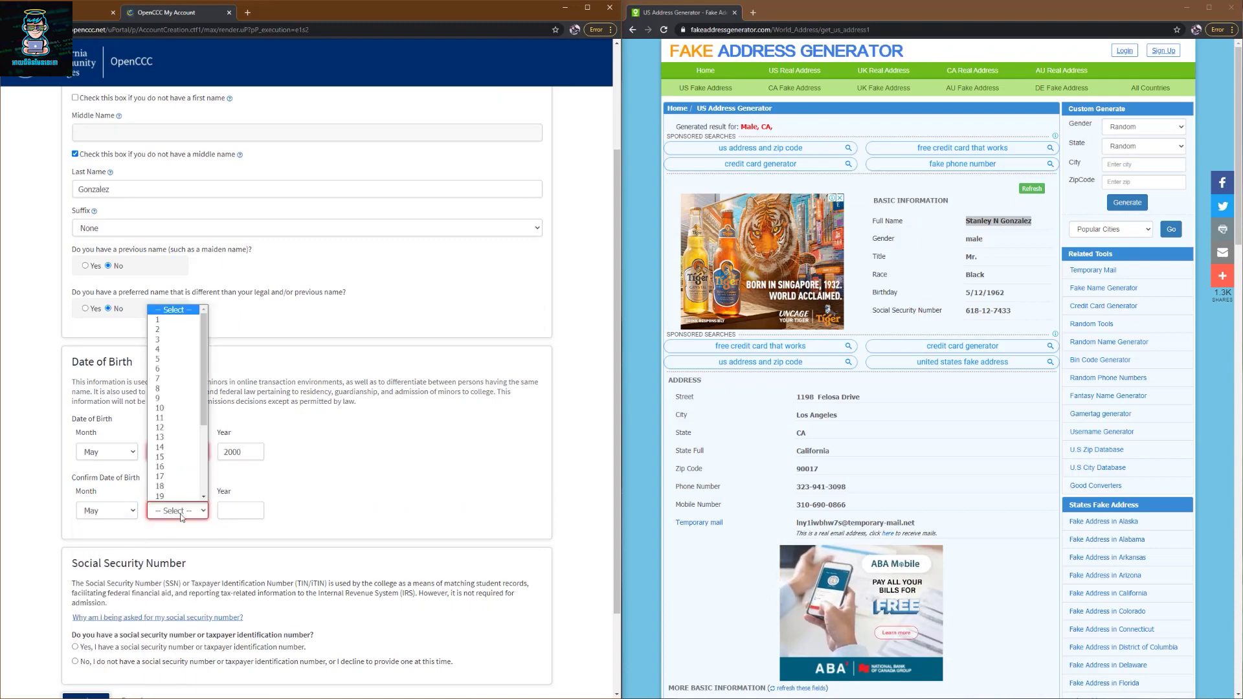
left_click(178, 387)
left_click(241, 511)
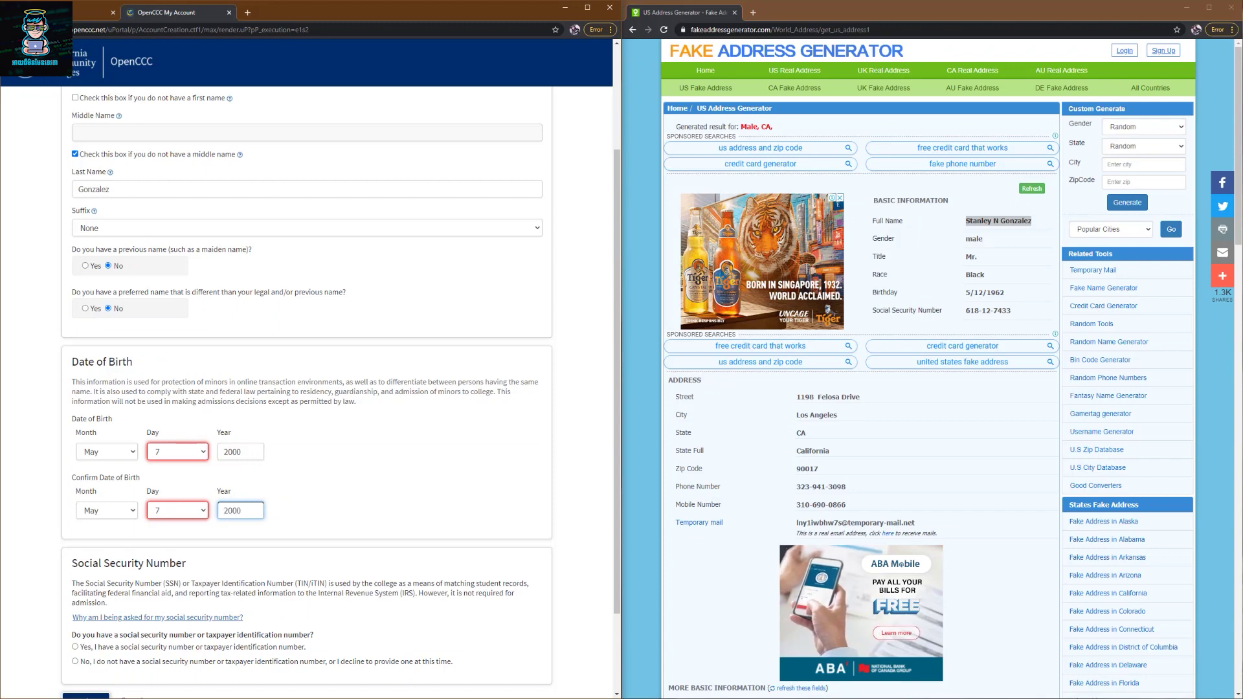
- Copy the generated full name again from the Fake Address Generator
key("alt+Tab")
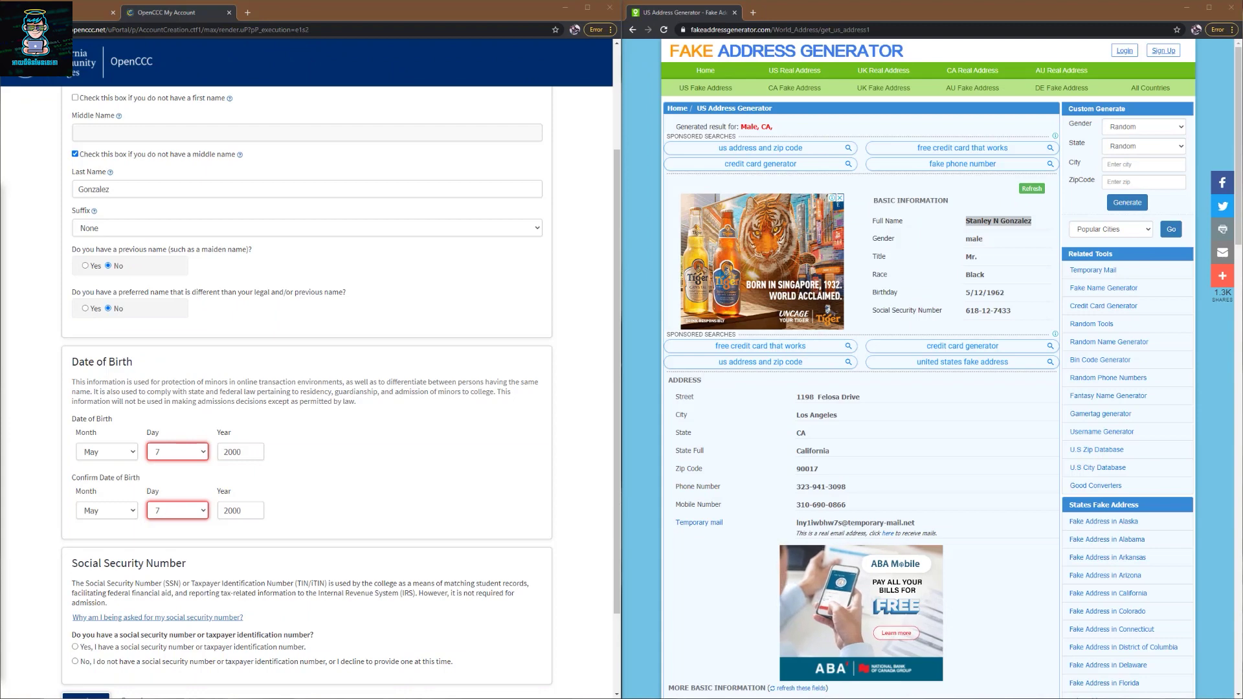
scroll(341, 273, "up", 3)
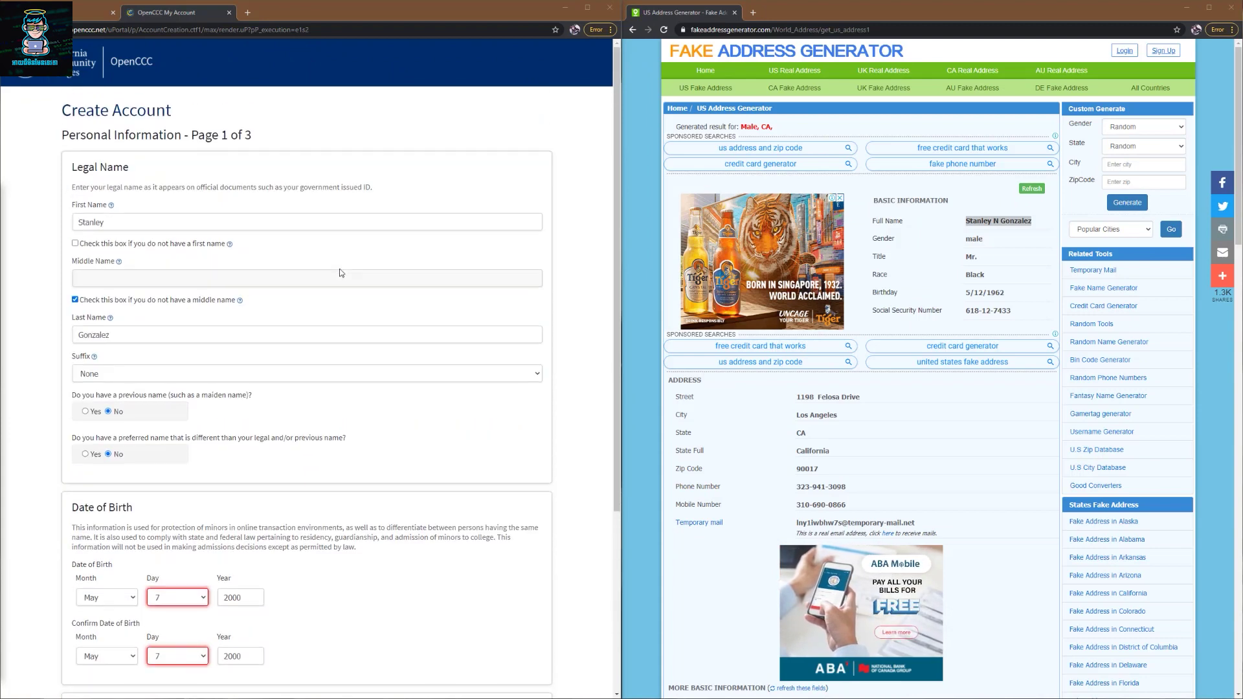
right_click(987, 224)
left_click(1003, 234)
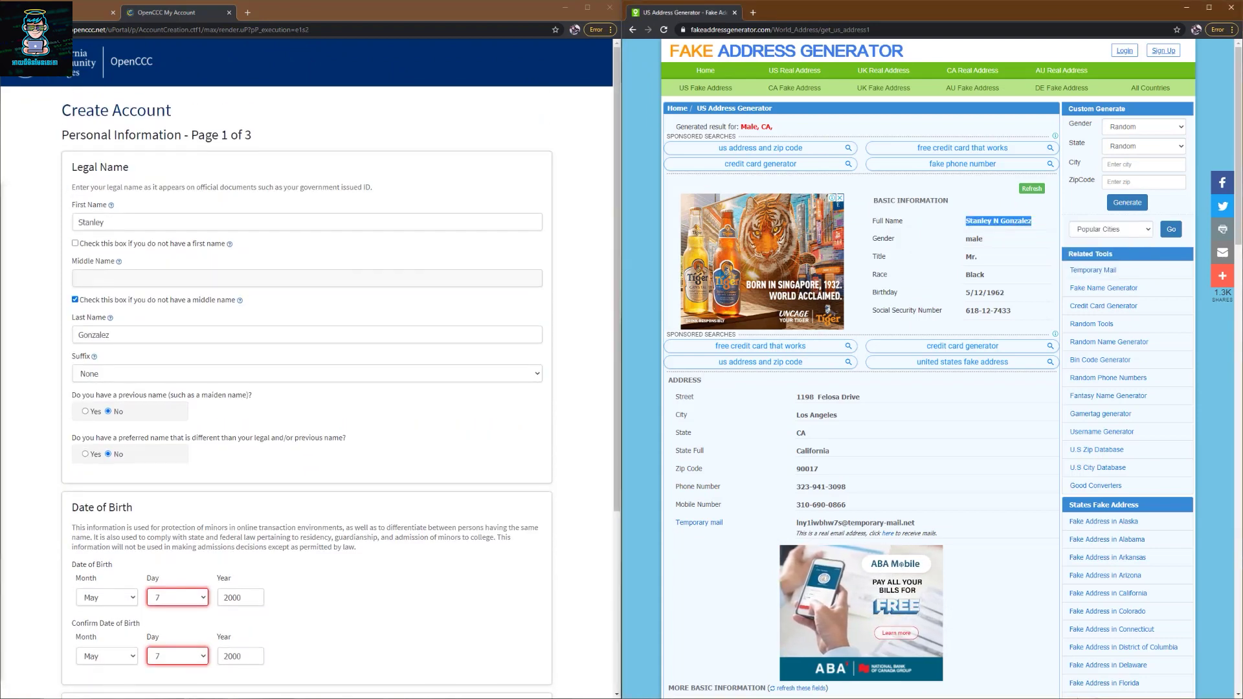
key("alt+Tab")
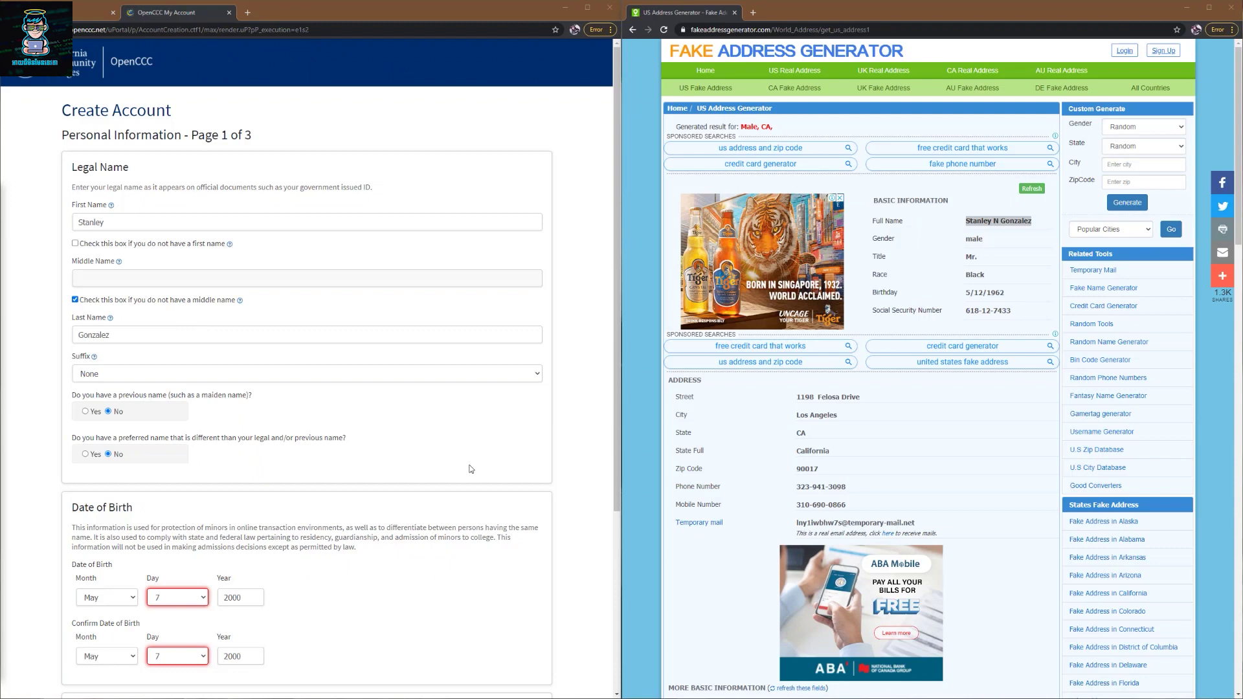
scroll(472, 469, "down", 4)
- Answer Yes to having a social security number on the OpenCCC account form
left_click(76, 539)
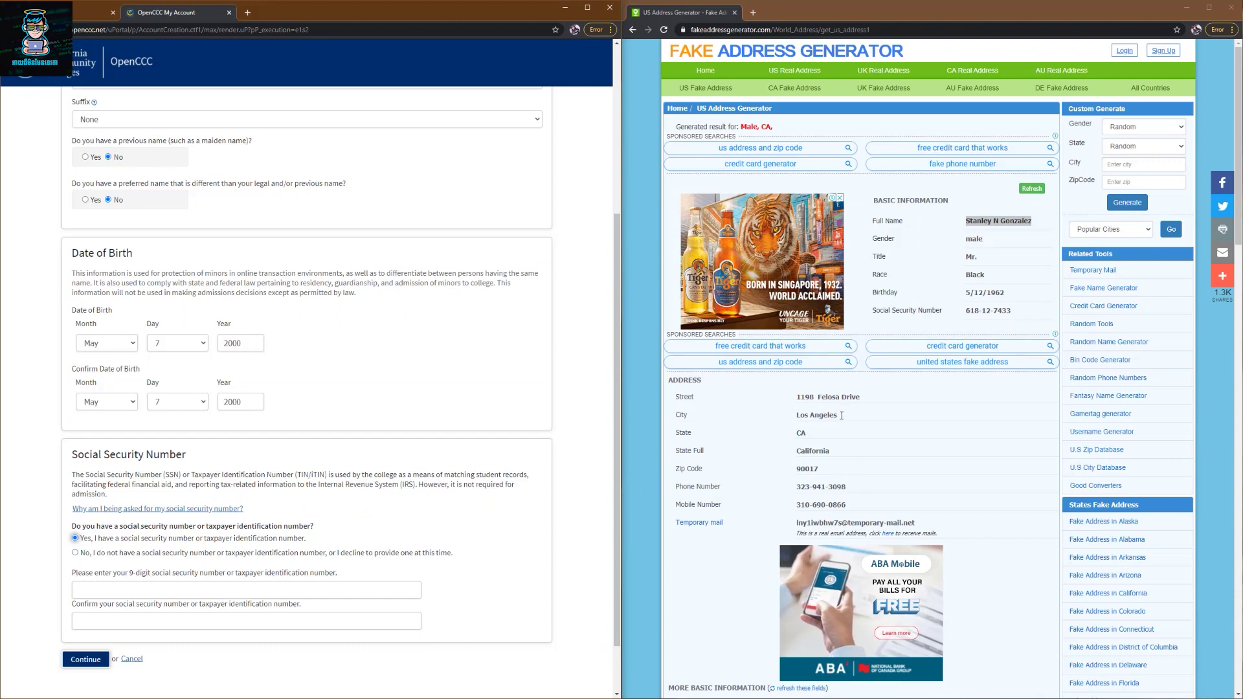
scroll(940, 382, "down", 3)
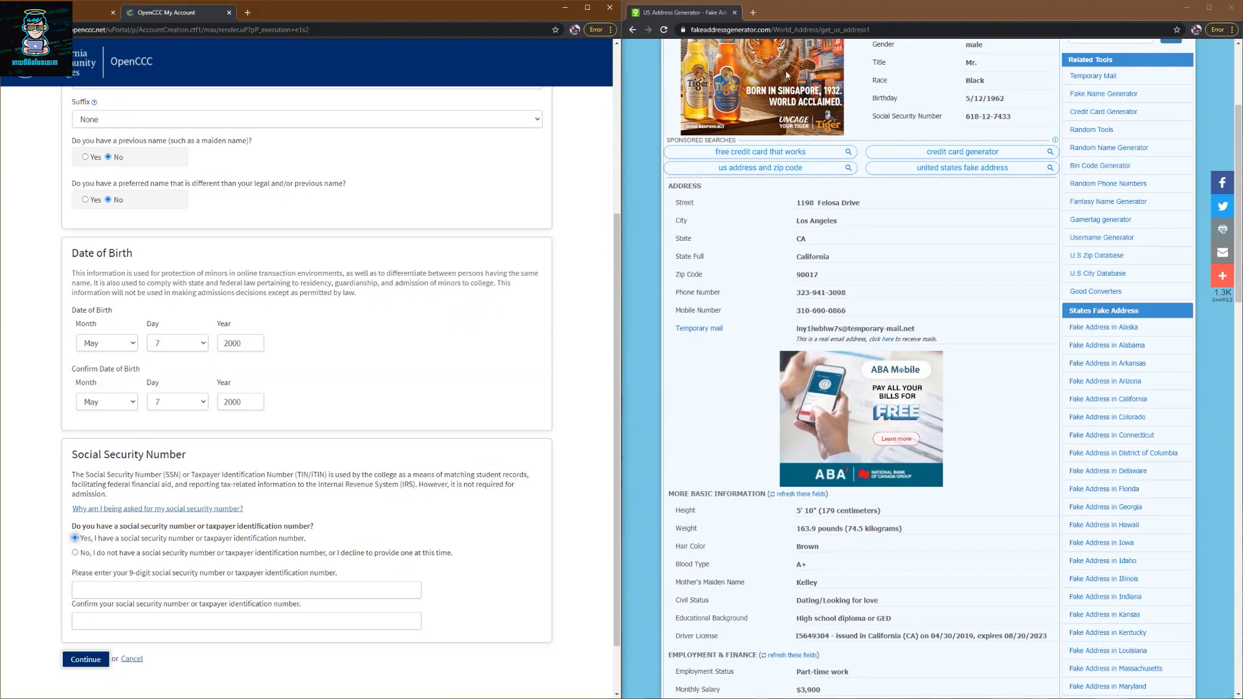
scroll(889, 192, "down", 1)
- Copy the generated identity's Social Security Number from the Fake Address Generator page
double_click(809, 228)
scroll(1022, 215, "up", 2)
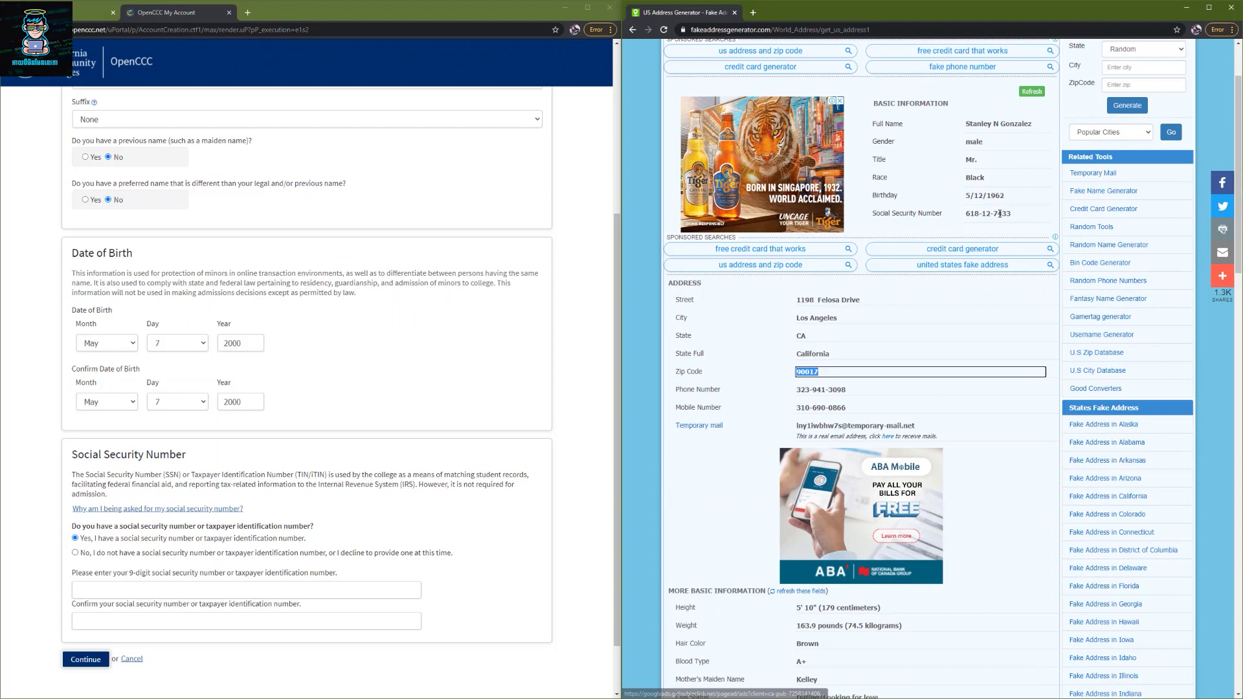
left_click_drag(1023, 215, 965, 214)
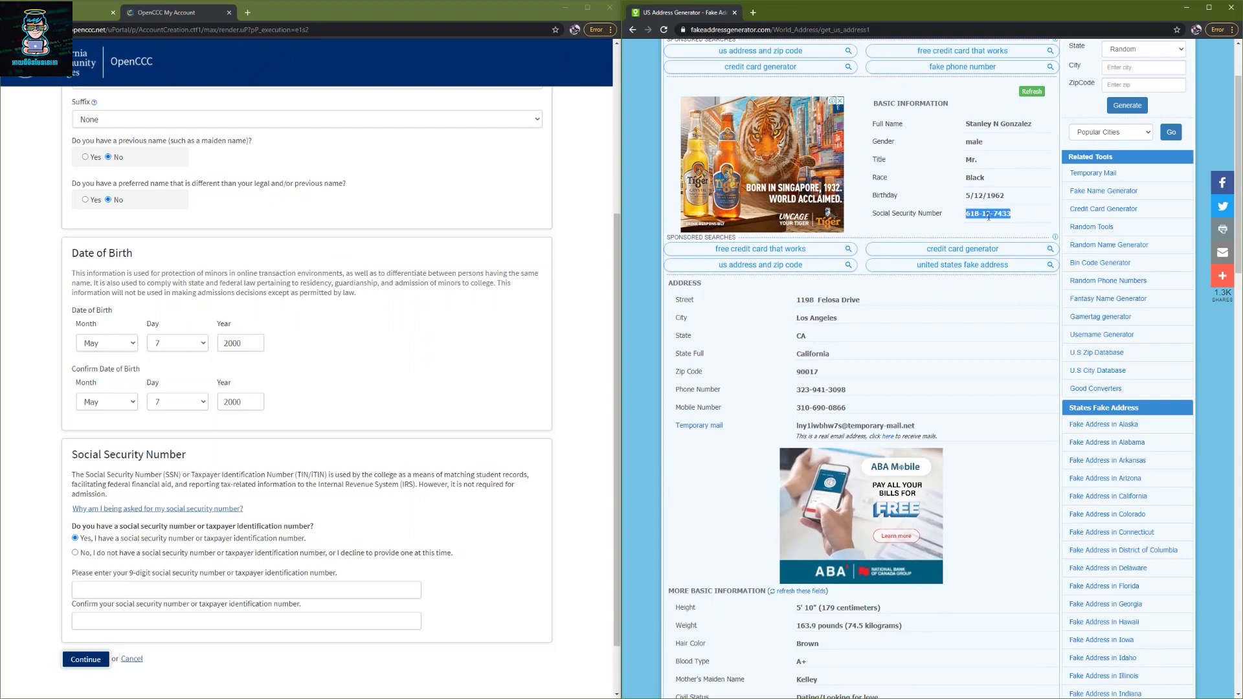
right_click(989, 219)
left_click(1005, 224)
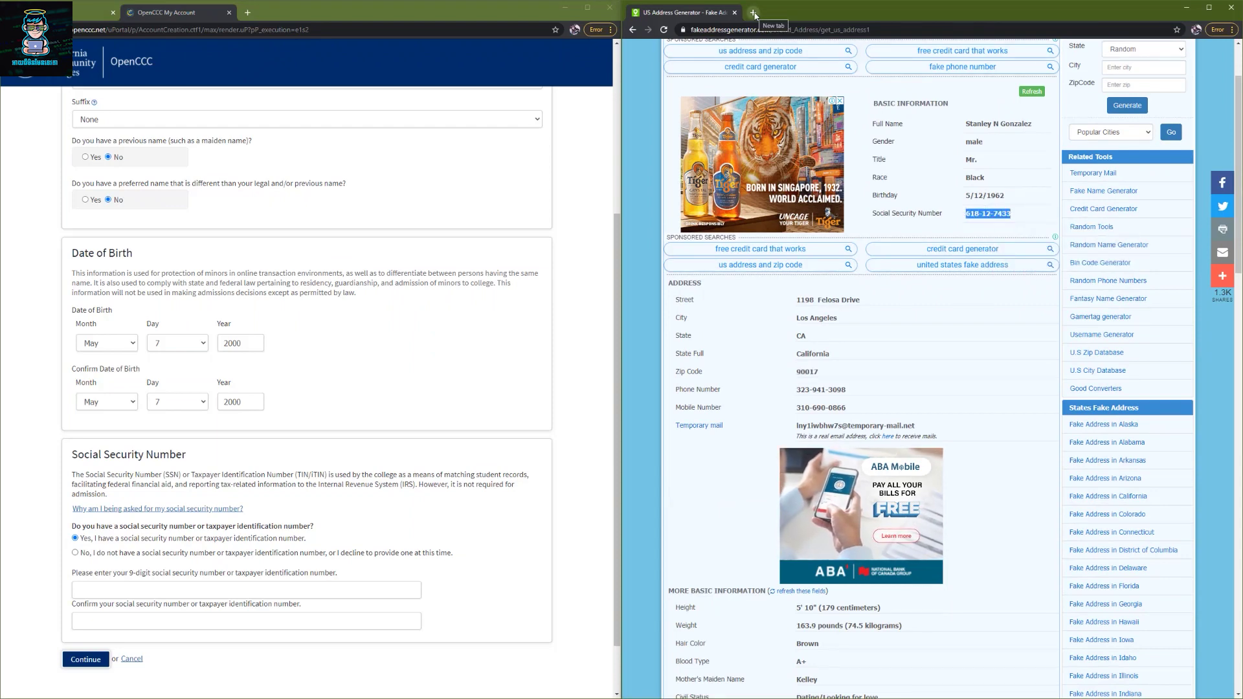
- In a new tab, search Google for 'social security number validator' and open SSN Validator
left_click(755, 13)
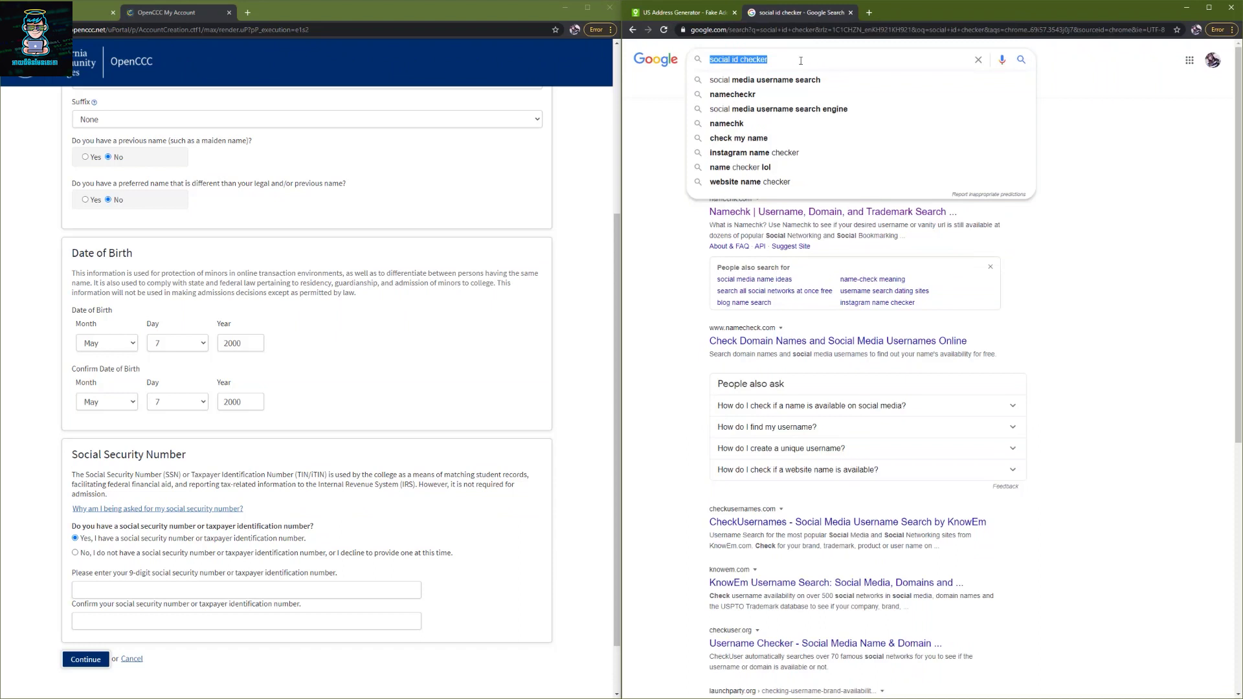
type("social secur")
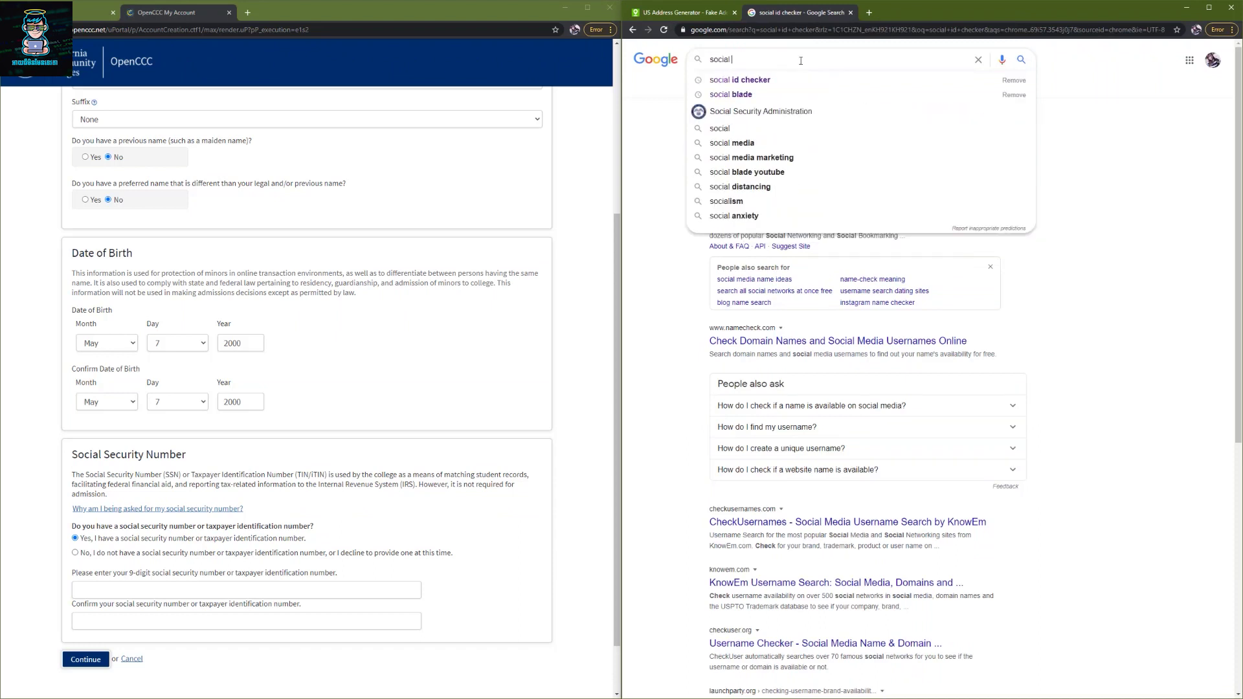
key("Down")
key("Down")
key("Down")
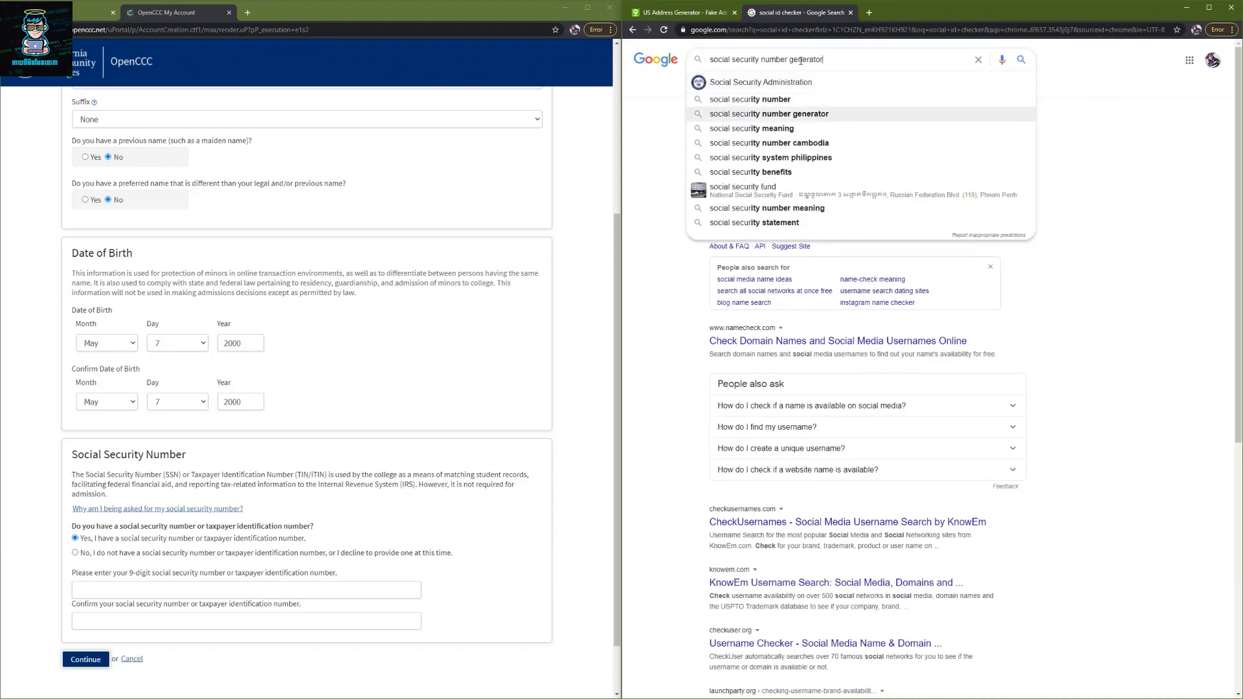
key("Up")
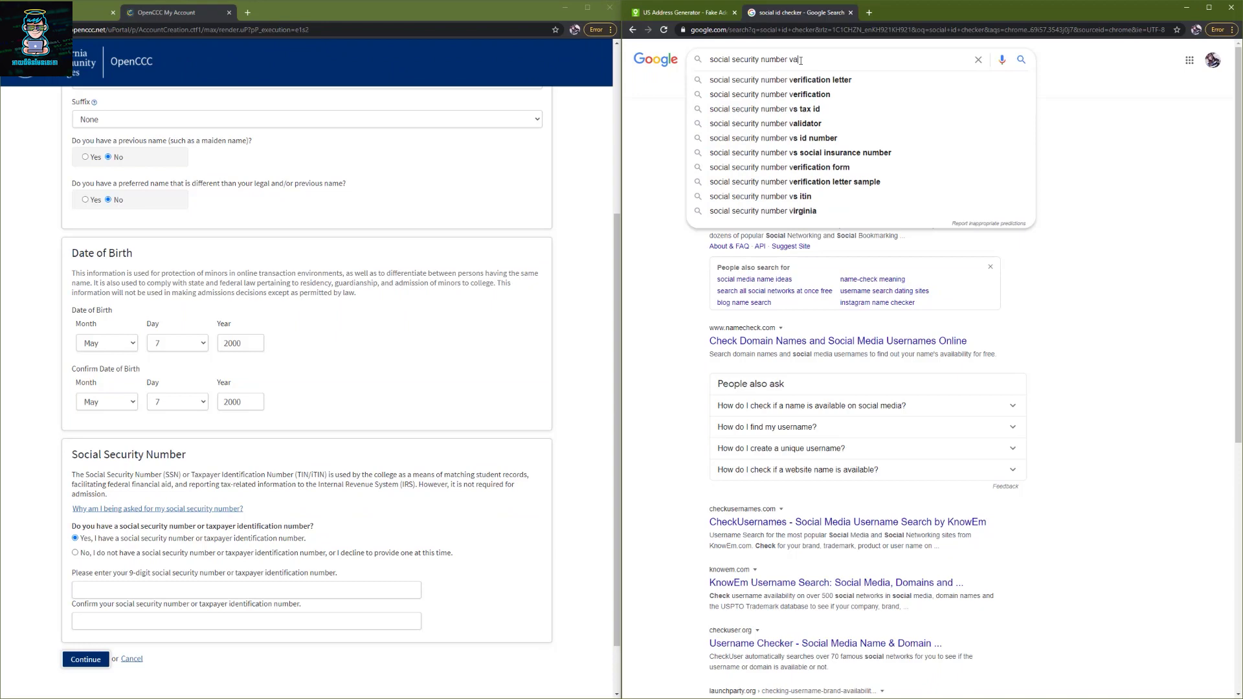
left_click(777, 79)
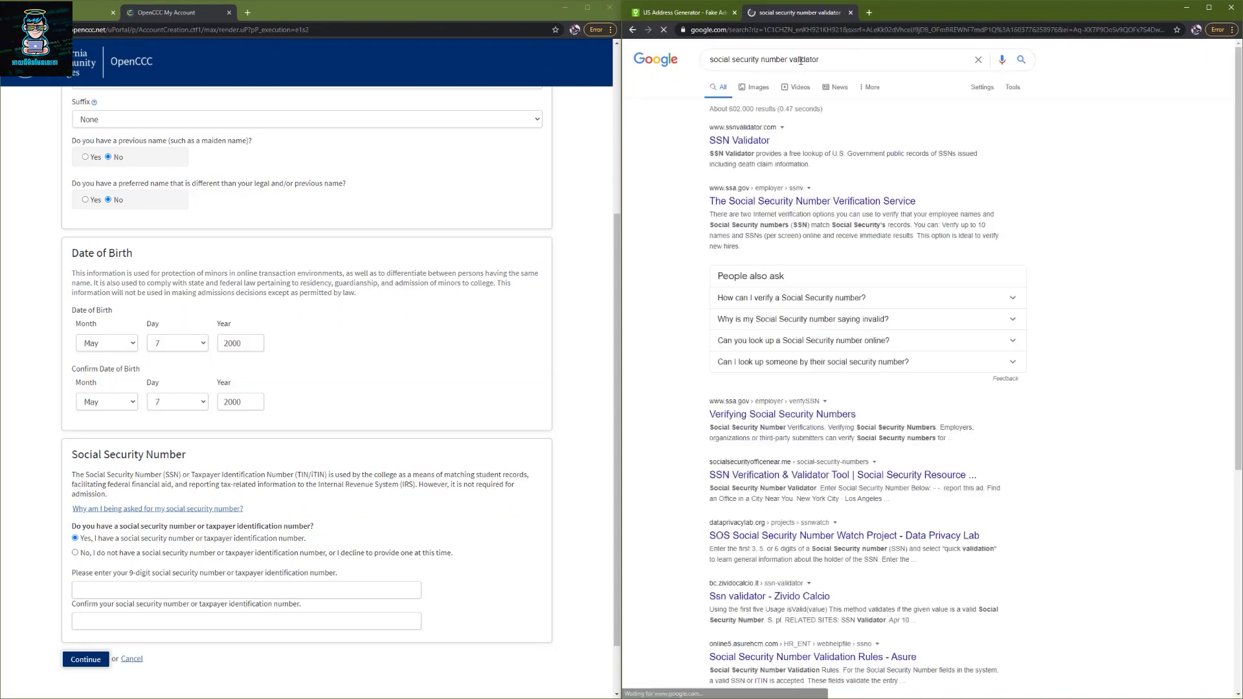
left_click(763, 144, "ctrl")
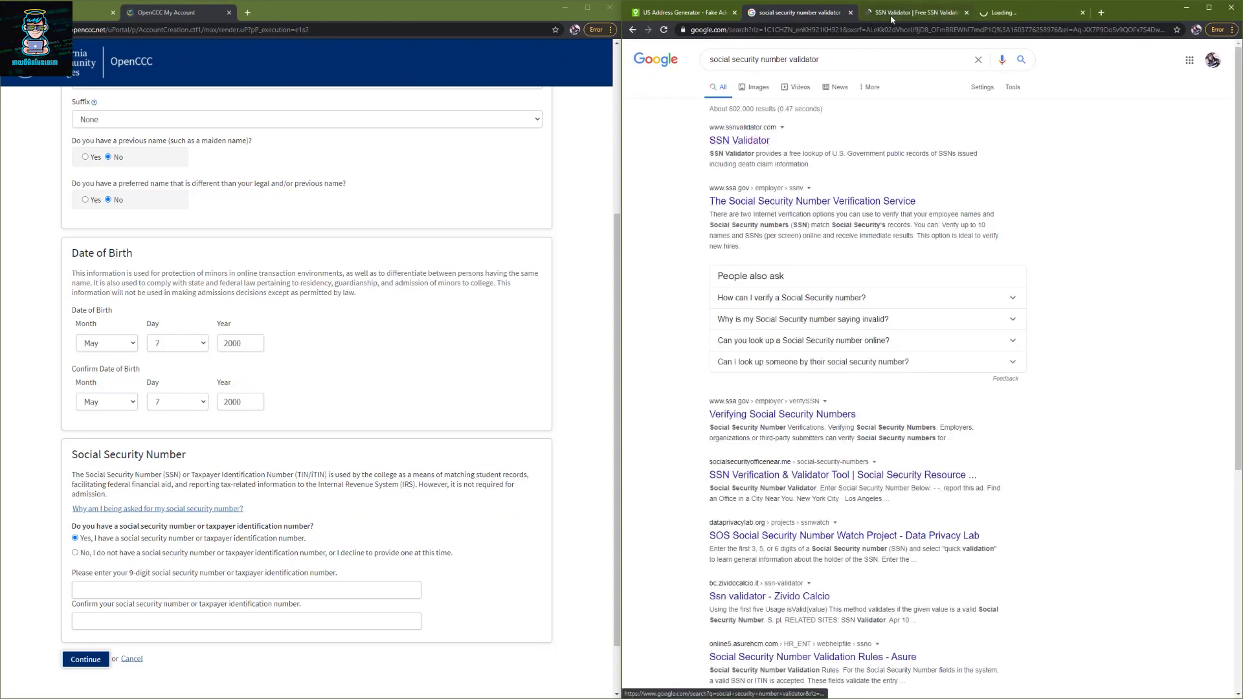
left_click(913, 13)
left_click(868, 337)
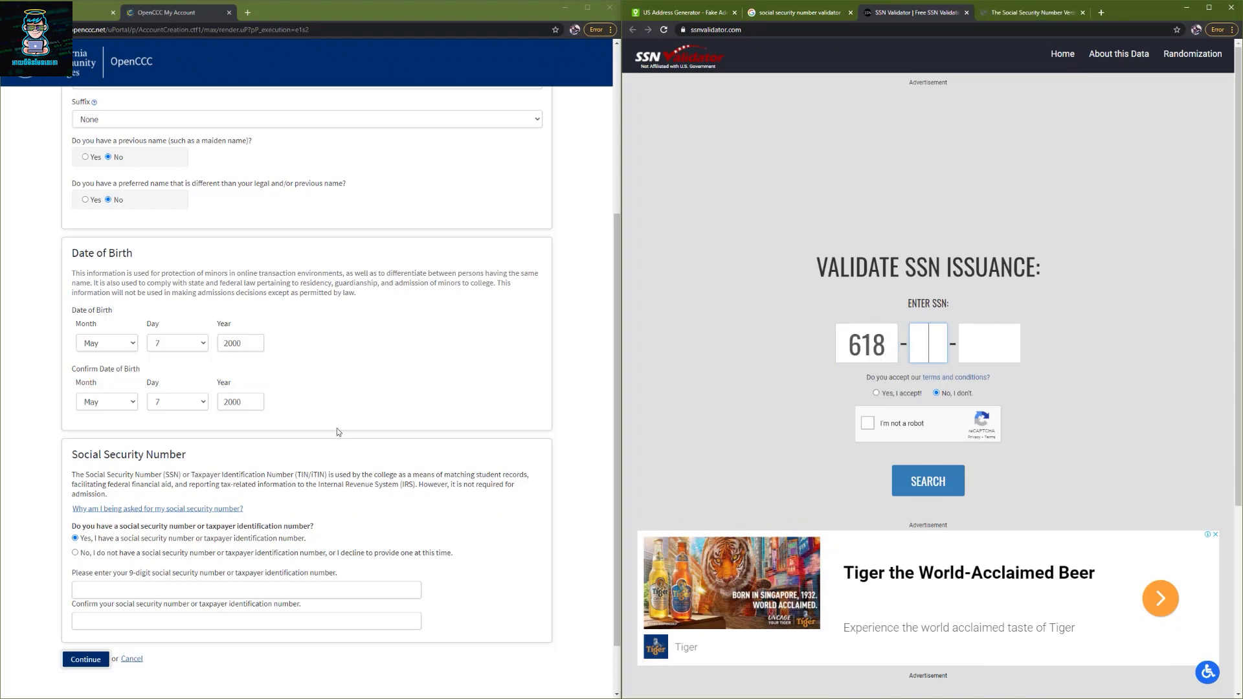
left_click(911, 360)
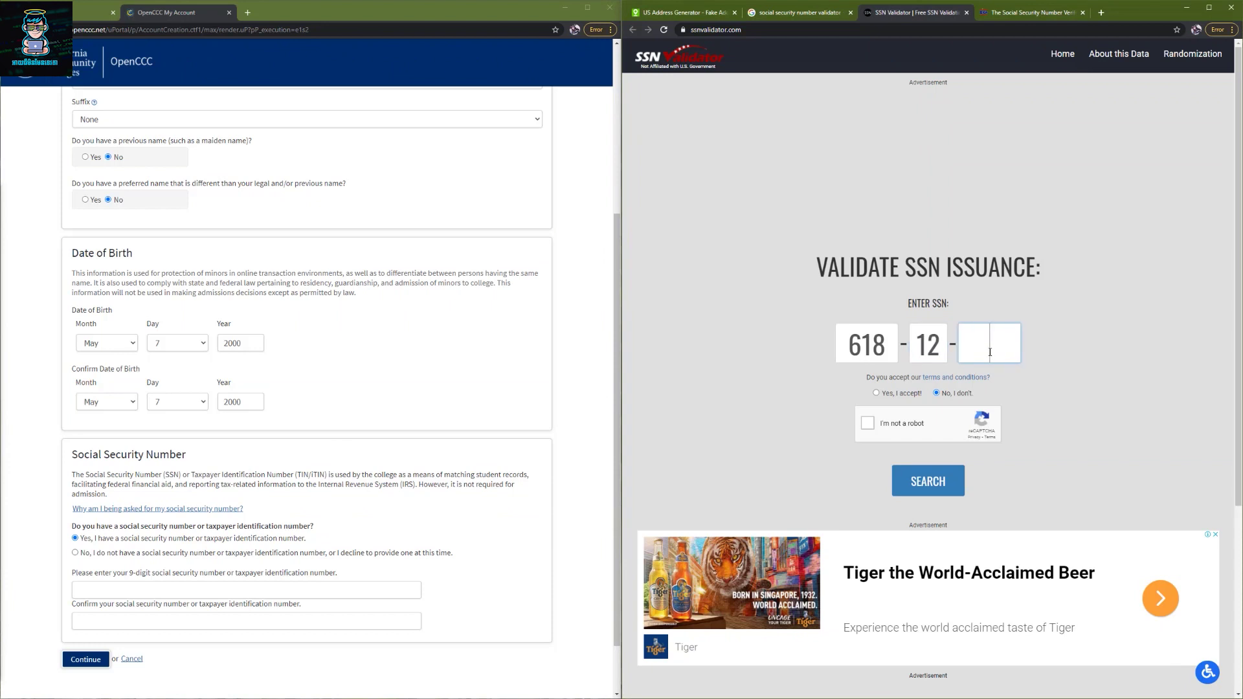
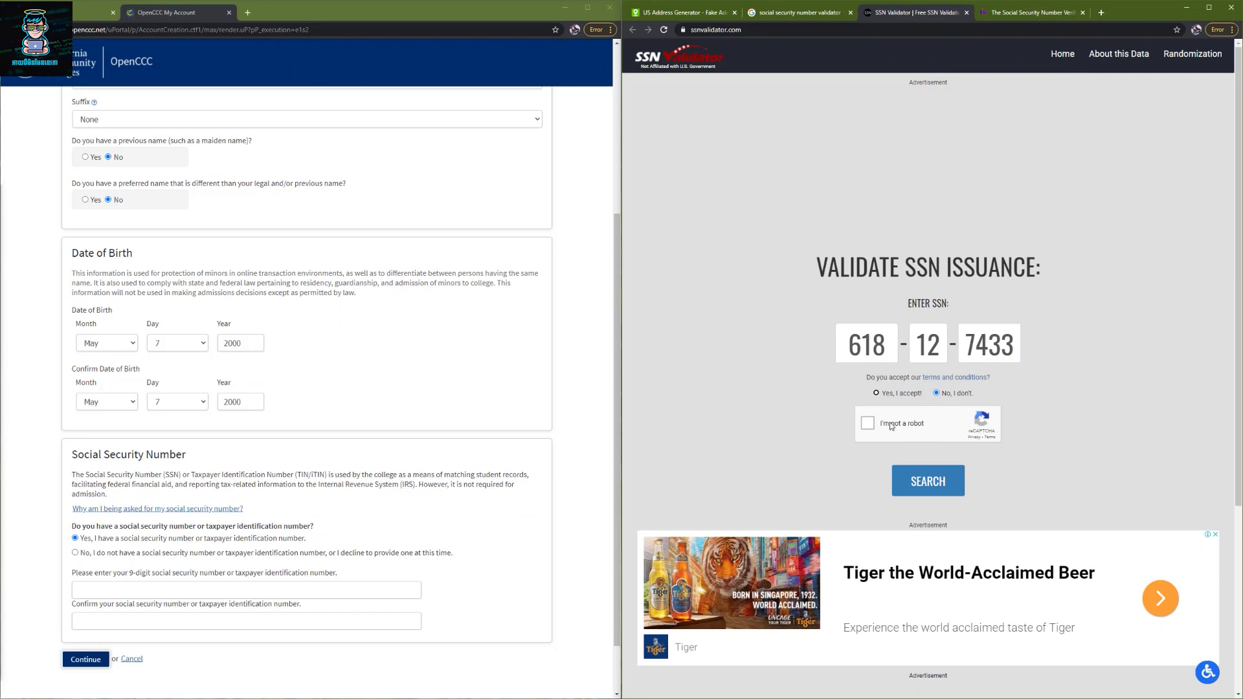
left_click(868, 423)
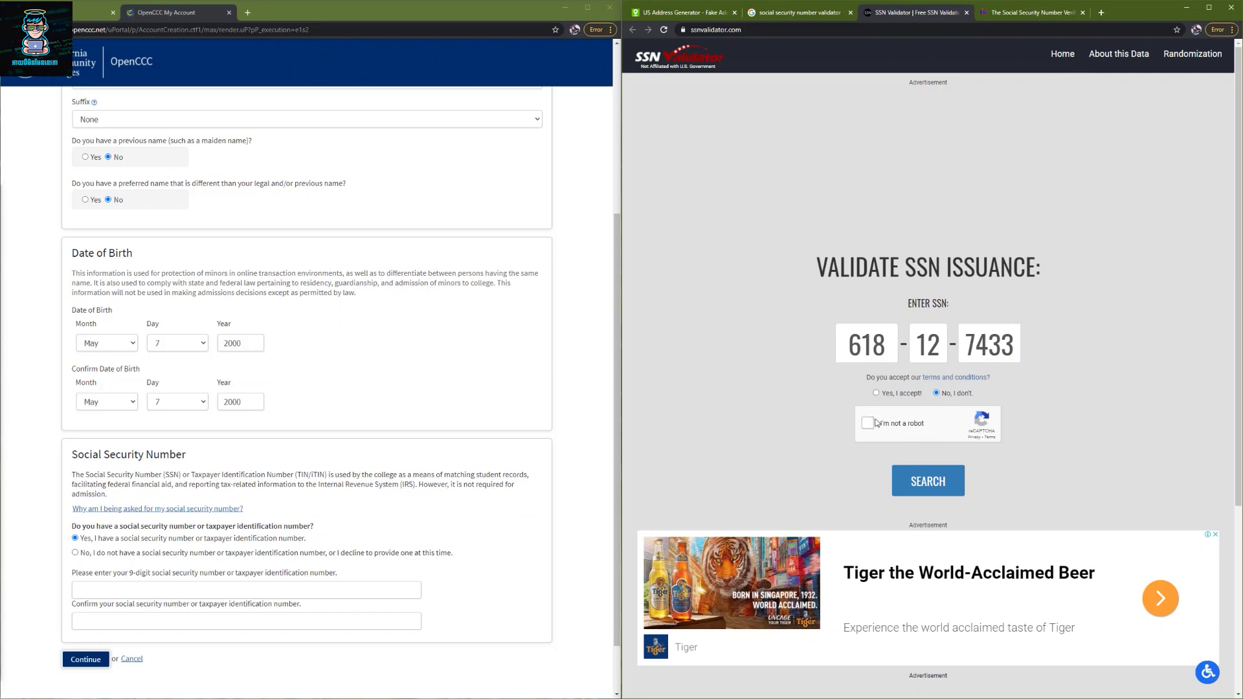
left_click(928, 481)
left_click(869, 433)
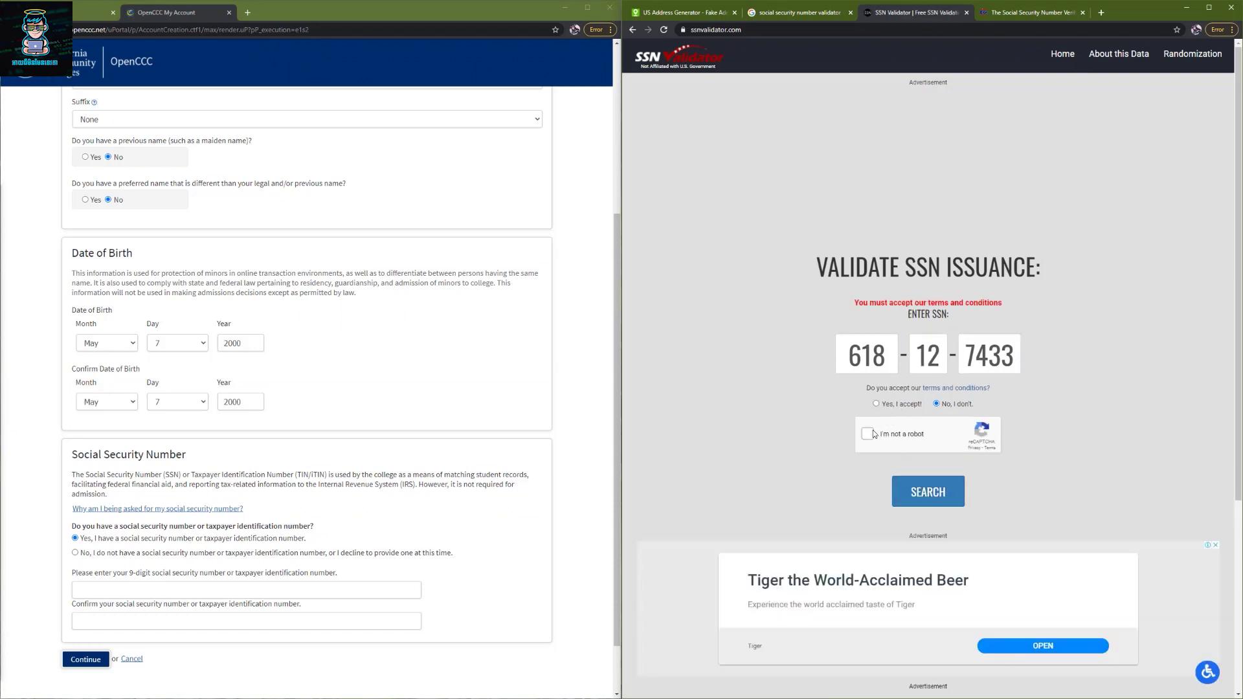
left_click(876, 404)
left_click(928, 491)
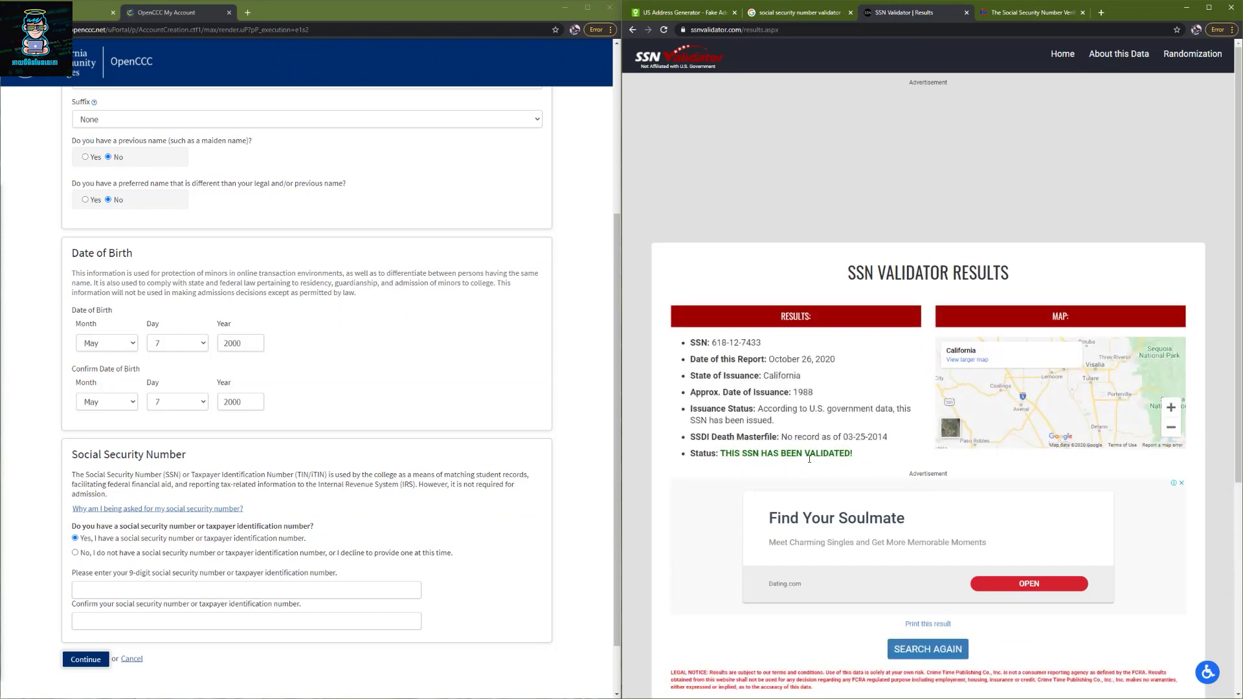
- Review the result: validated, issued in California around 1988, compared with birth year 2000
left_click_drag(736, 455, 851, 455)
left_click(857, 462)
double_click(803, 392)
left_click(779, 432)
double_click(809, 393)
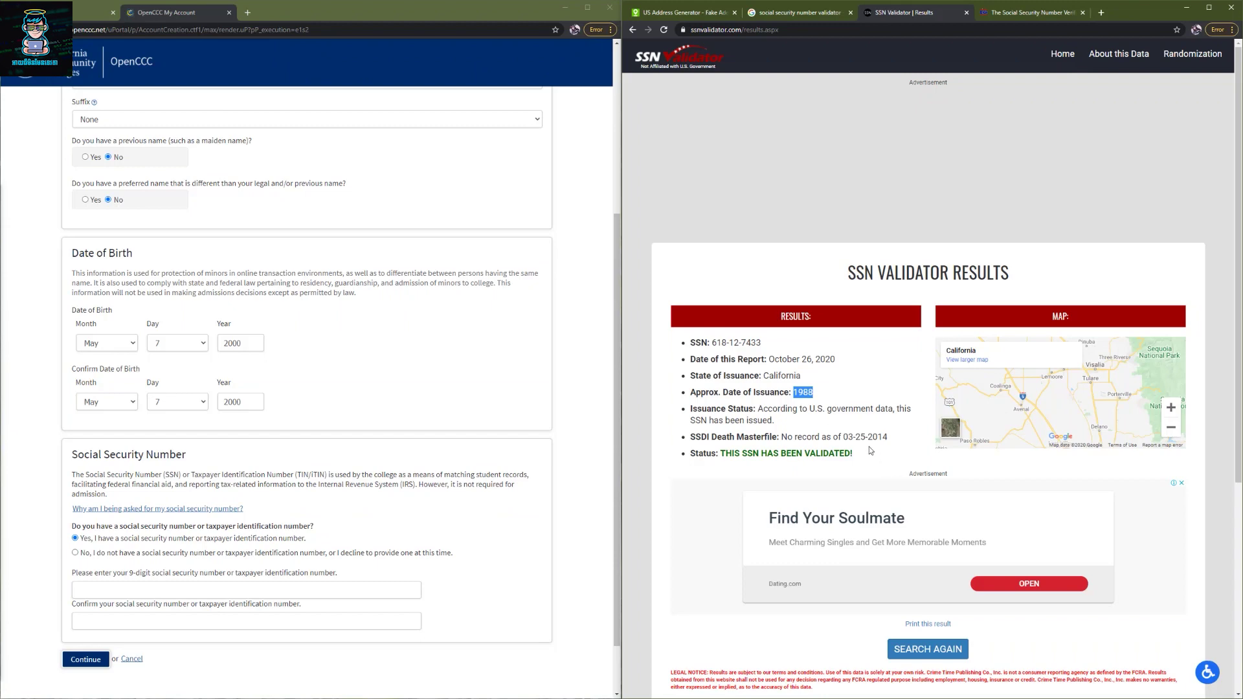
double_click(242, 400)
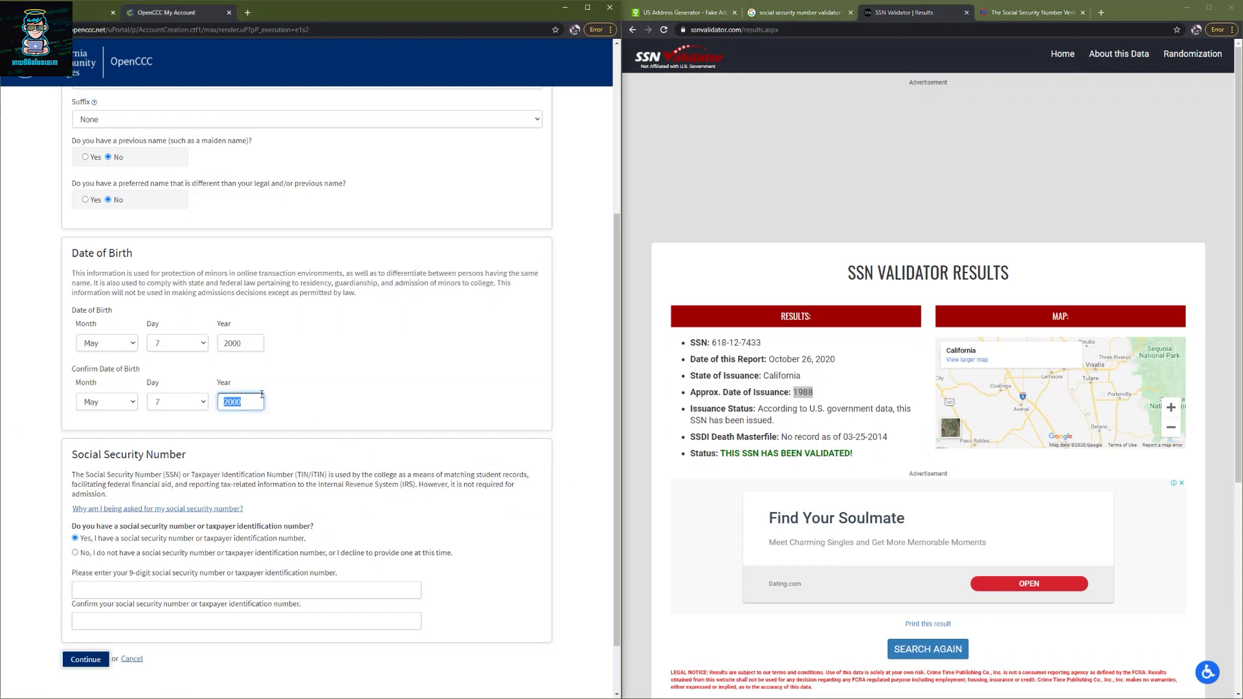
left_click(1027, 16)
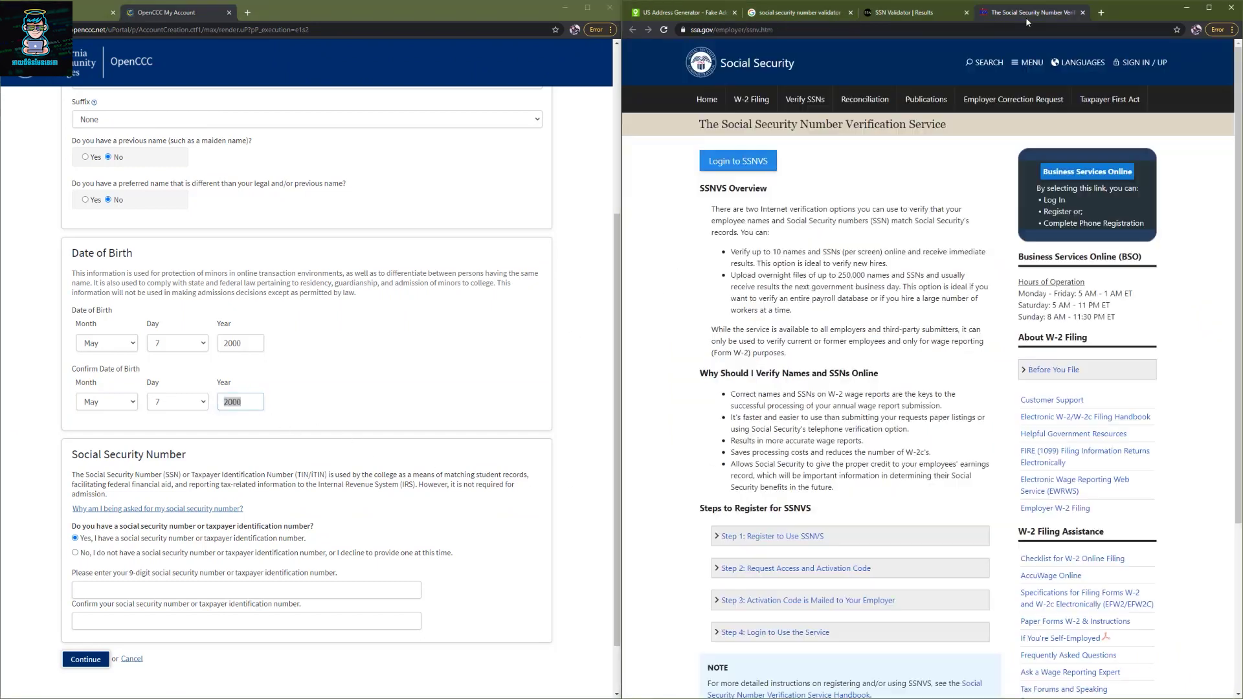
scroll(841, 233, "down", 2)
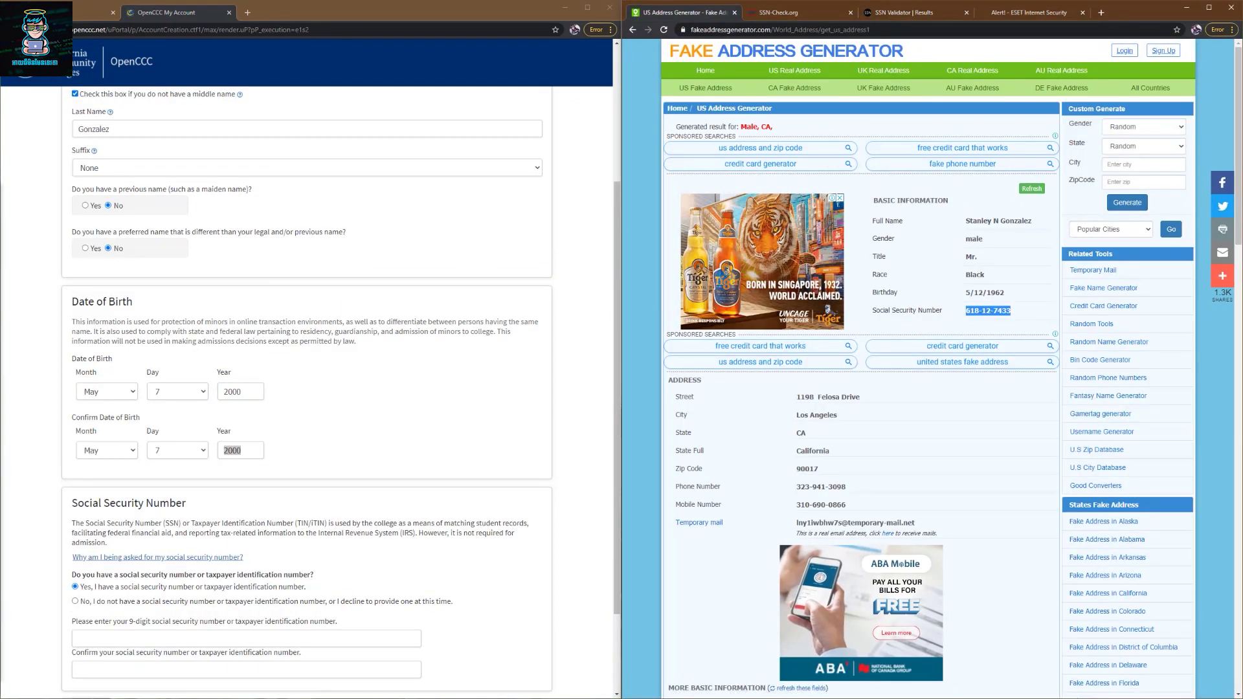
- Generate a new Male identity in California in Fake Address Generator
key("alt+Tab")
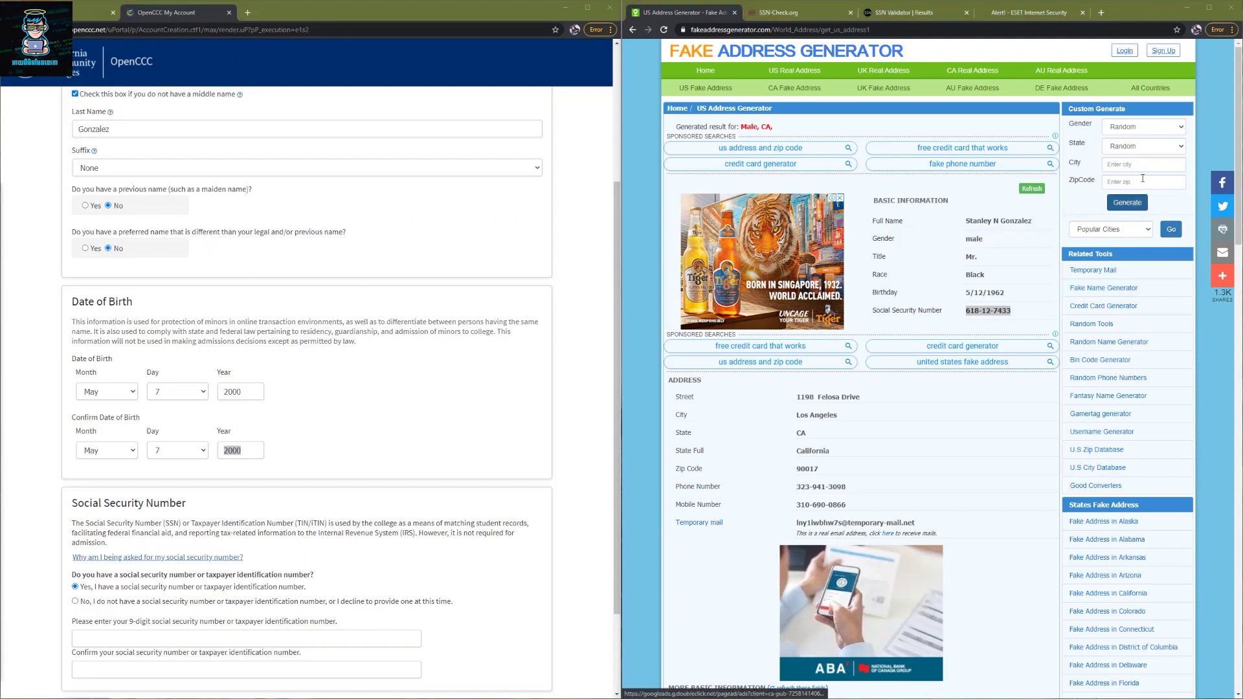
left_click(1147, 137)
left_click(1135, 148)
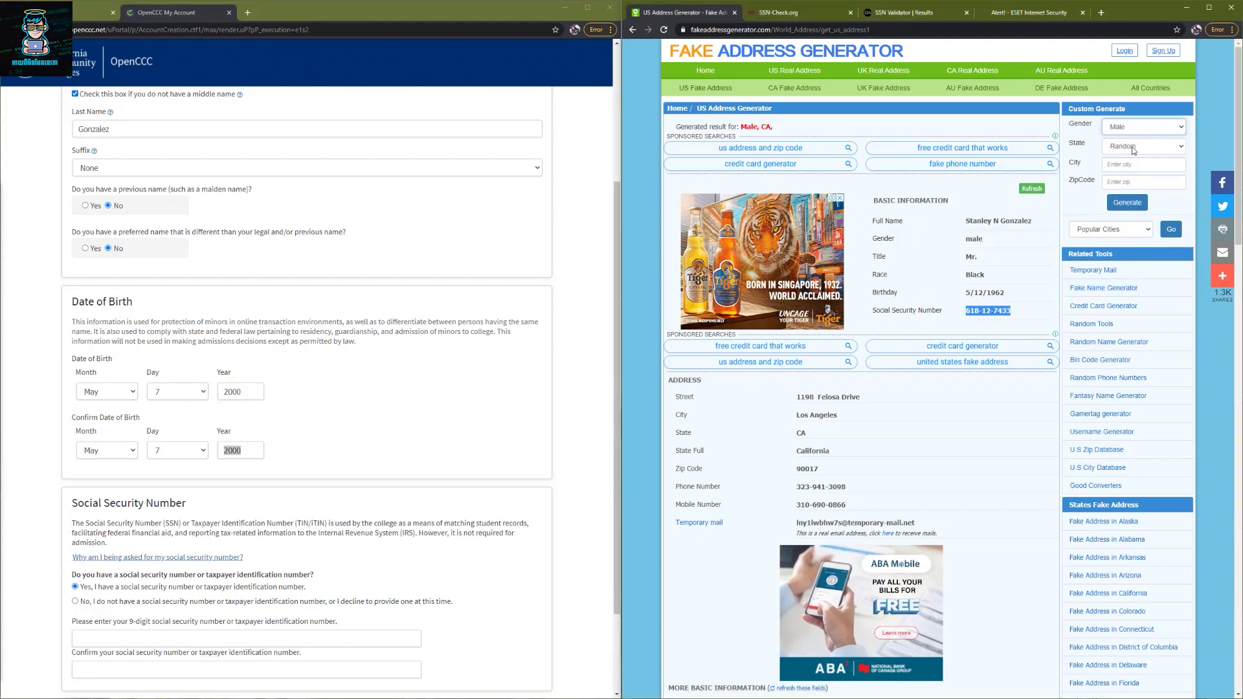
left_click(1133, 147)
left_click(1132, 202)
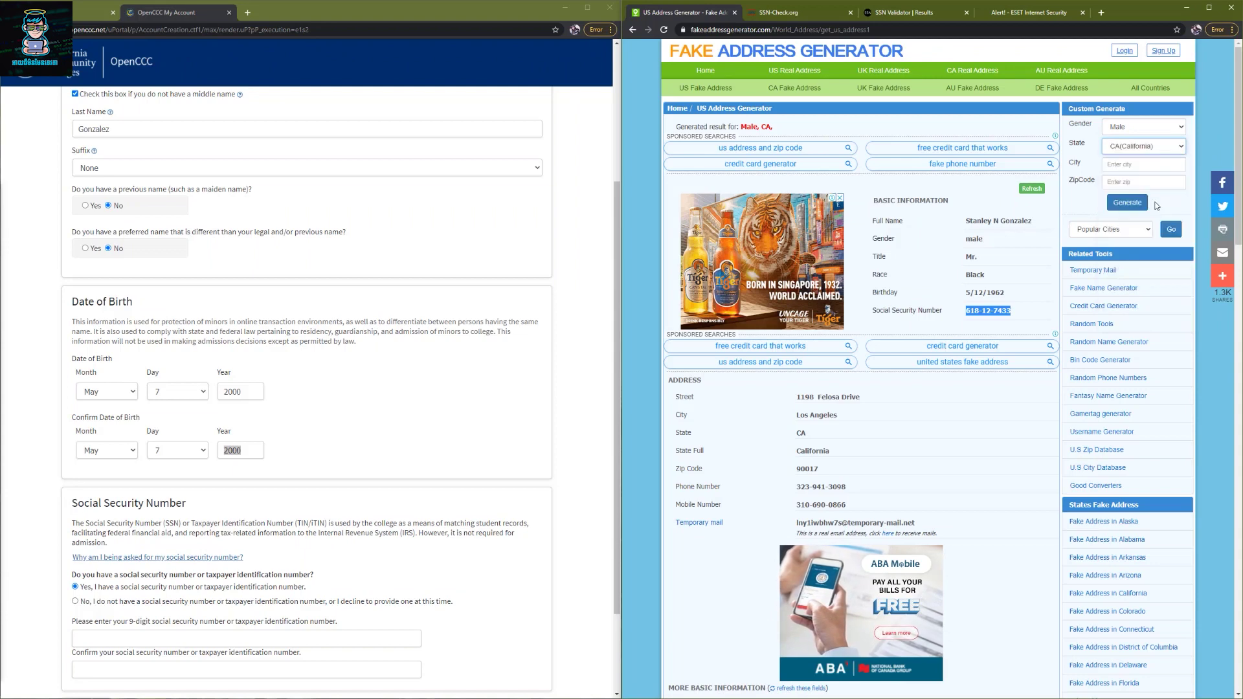
left_click(1133, 206)
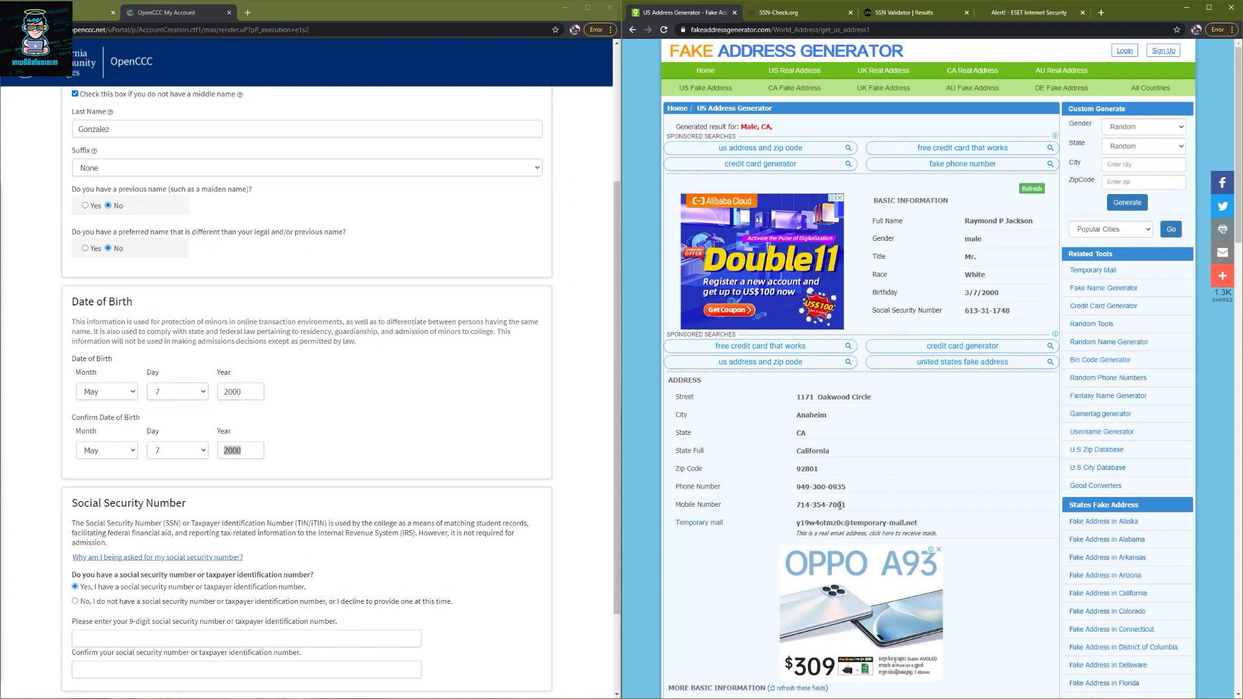
- Copy the new Social Security Number and verify it on SSN-Check.org
left_click_drag(1027, 311, 967, 313)
right_click(974, 313)
left_click(1012, 320)
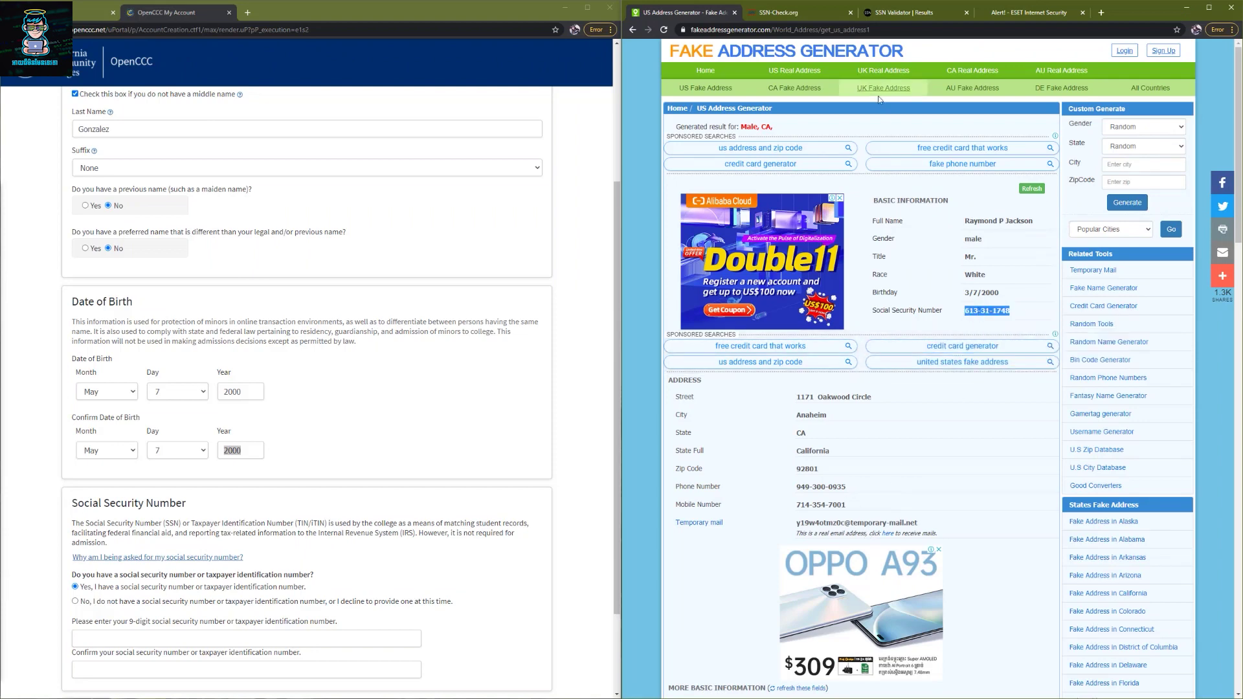
left_click(810, 13)
triple_click(911, 352)
key("ctrl+v")
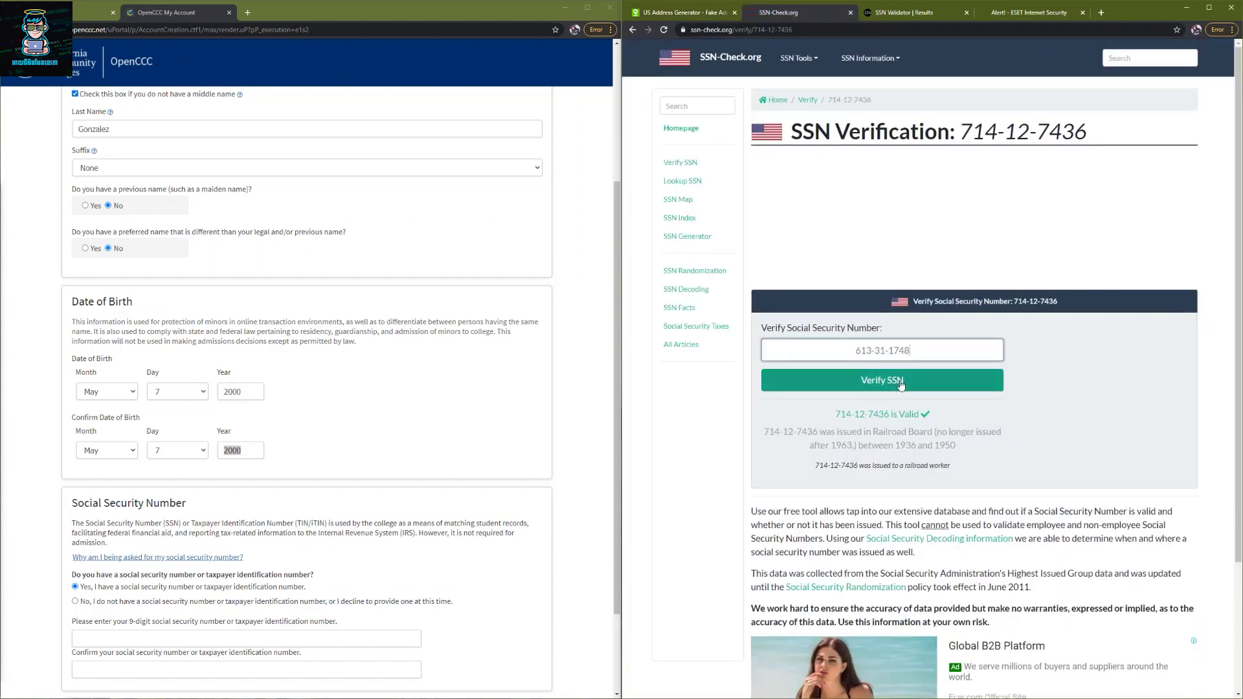
left_click(901, 387)
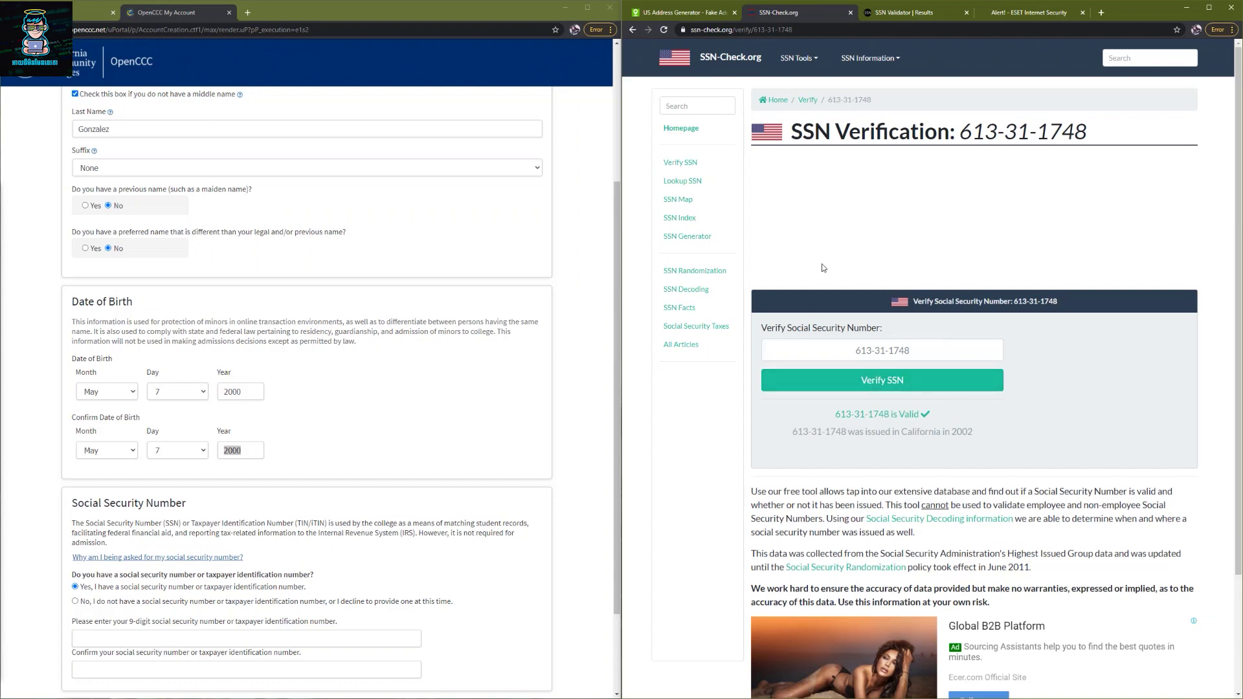
- Copy the new Social Security Number again after seeing it valid, issued in California 2002
key("ctrl+shift+Tab")
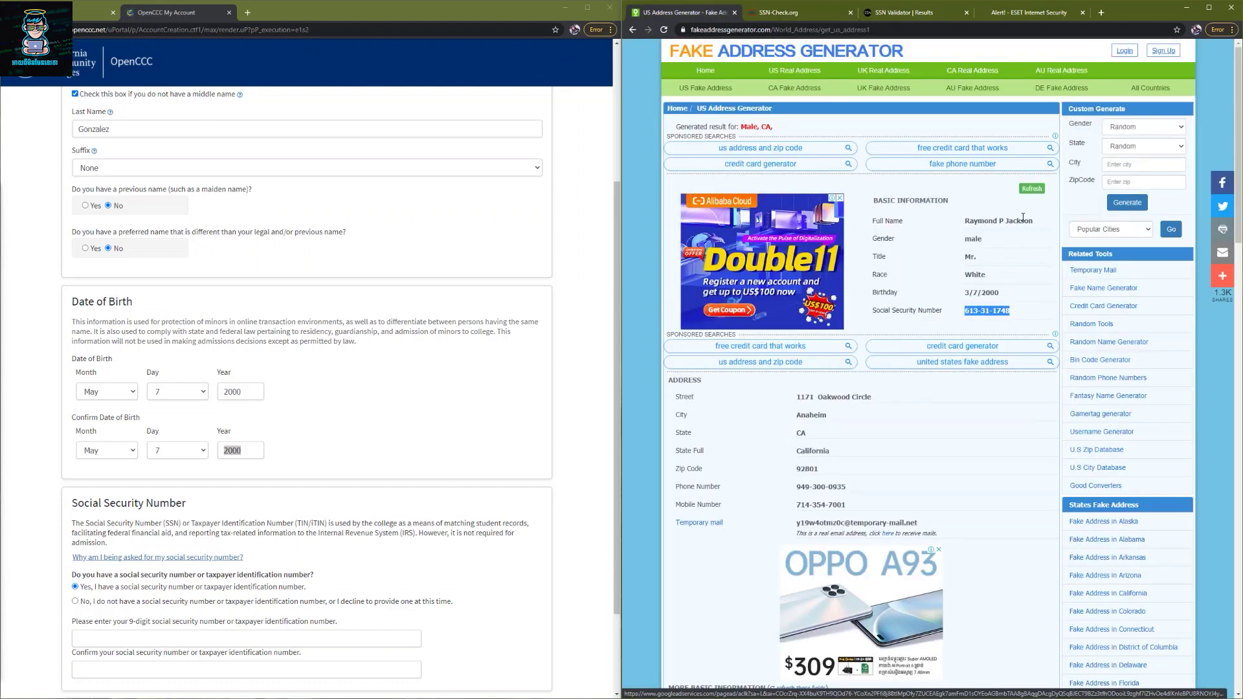
right_click(996, 308)
left_click(1007, 315)
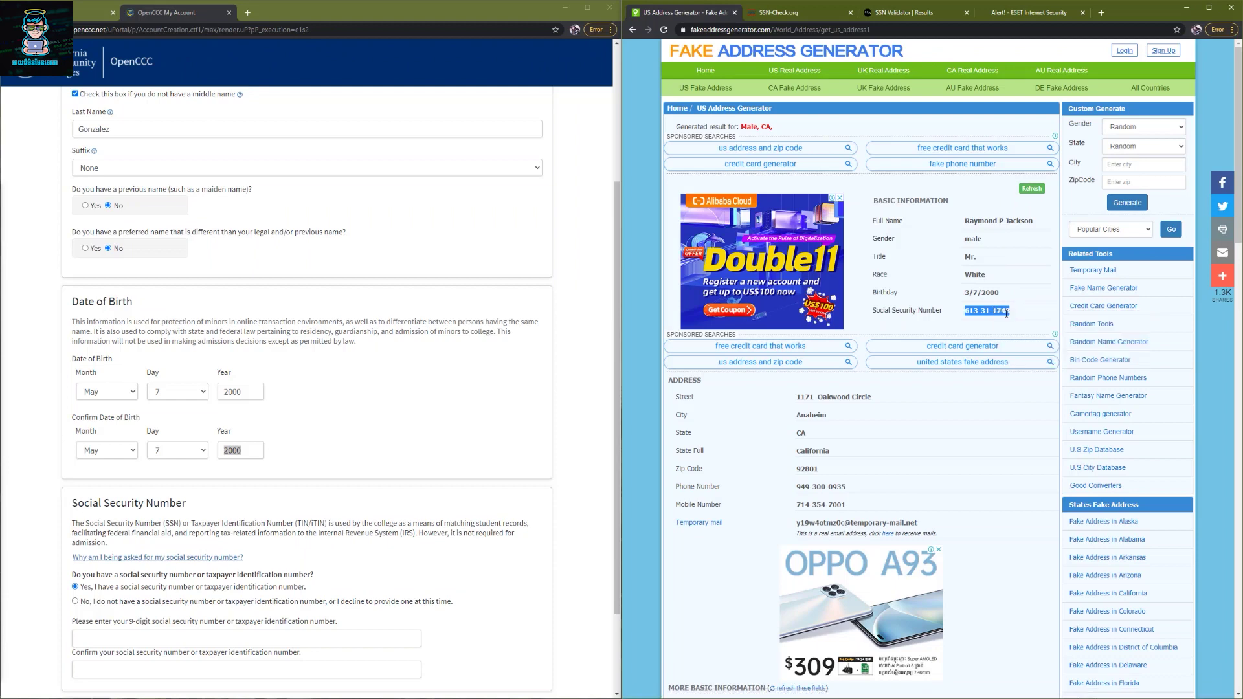
left_click(780, 14)
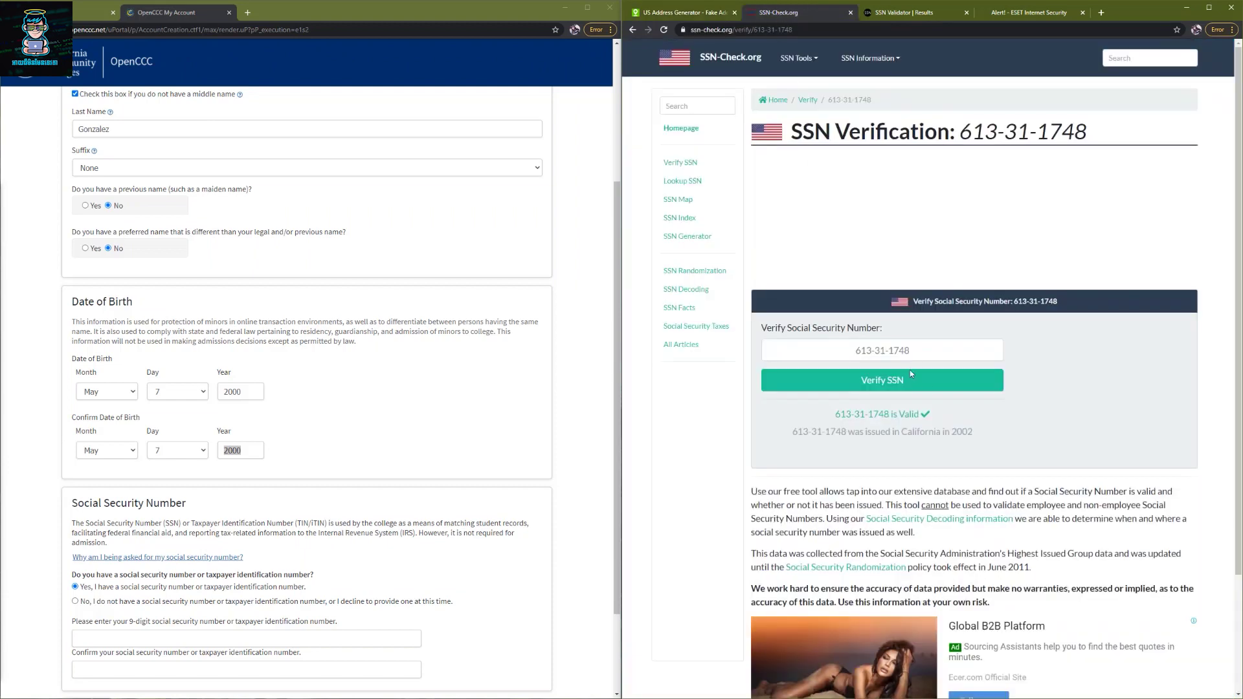
left_click(686, 13)
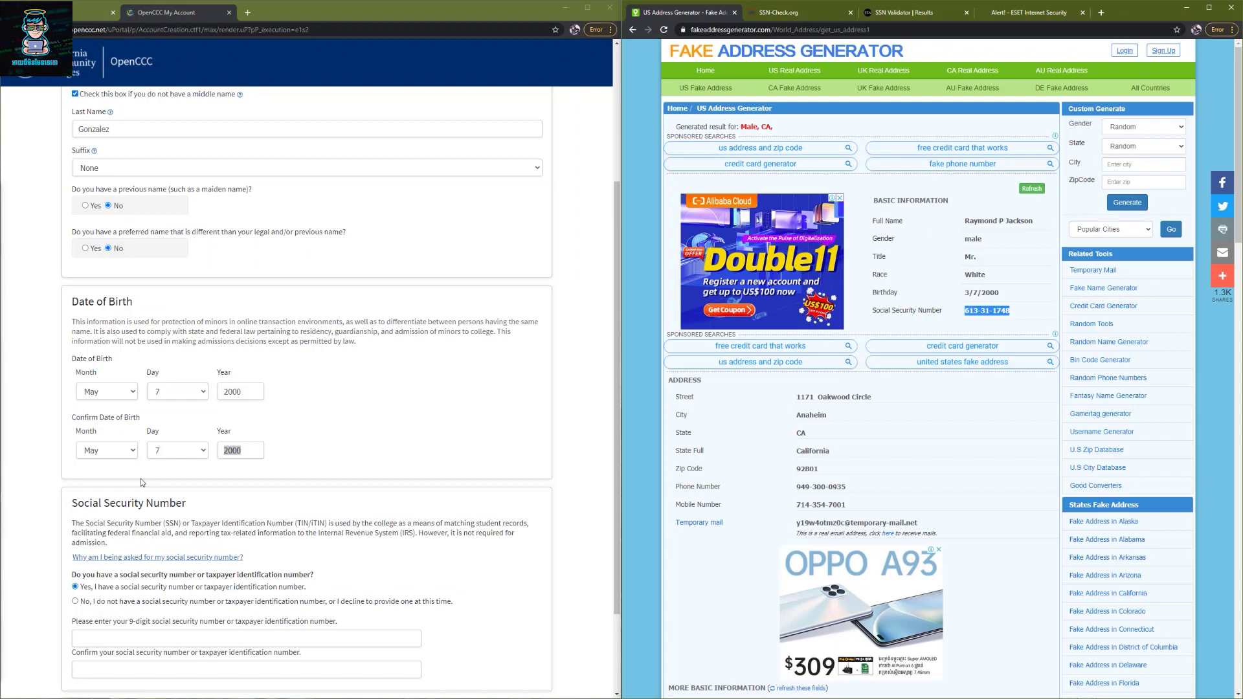
key("alt+Tab")
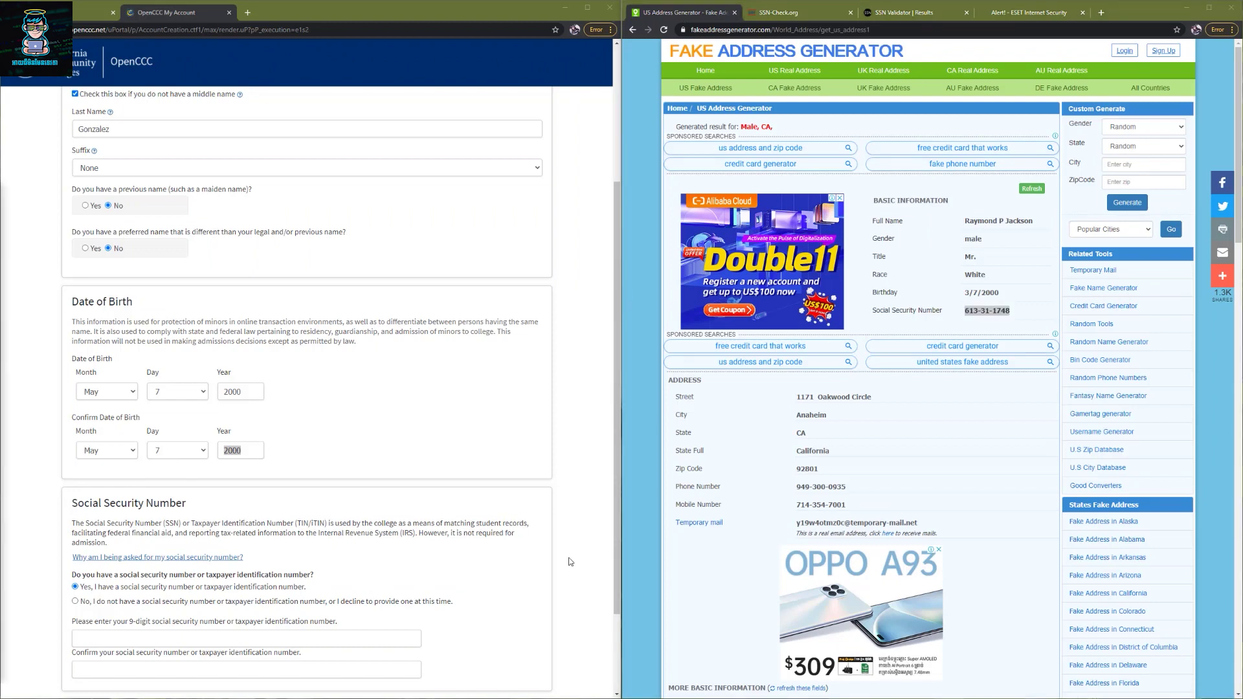
- Paste the generated SSN into the SSN and Confirm SSN fields and continue to Page 2
left_click(155, 636)
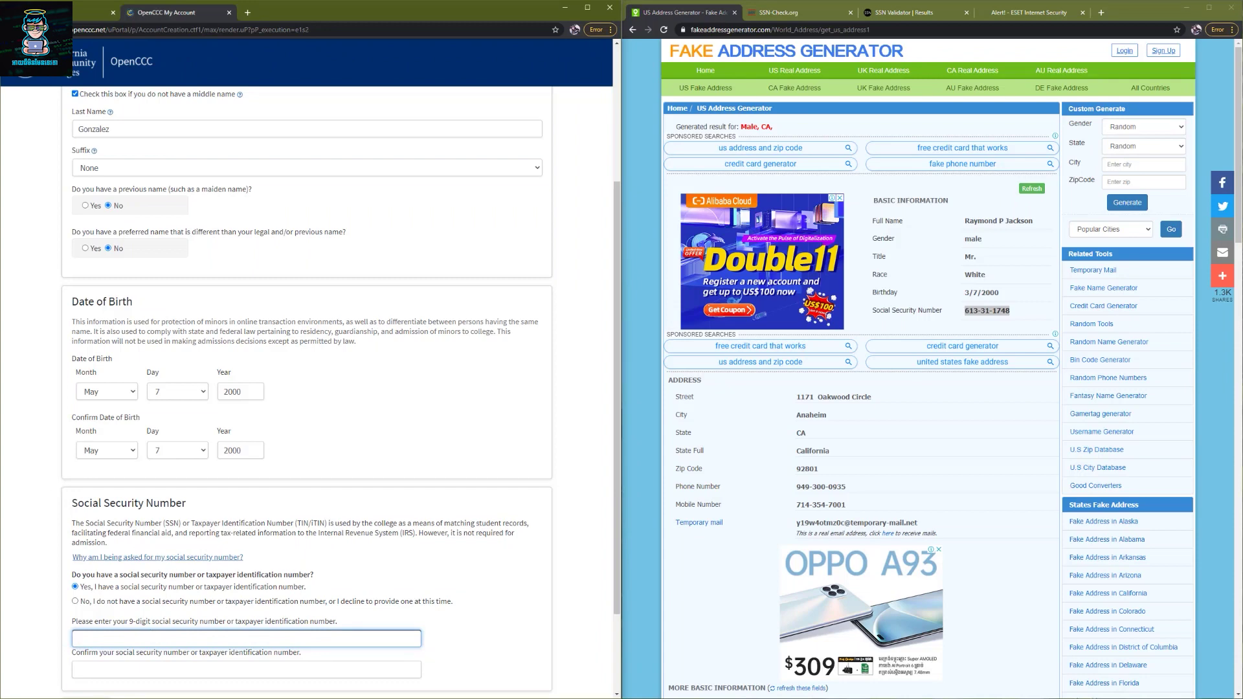
key("alt+Tab")
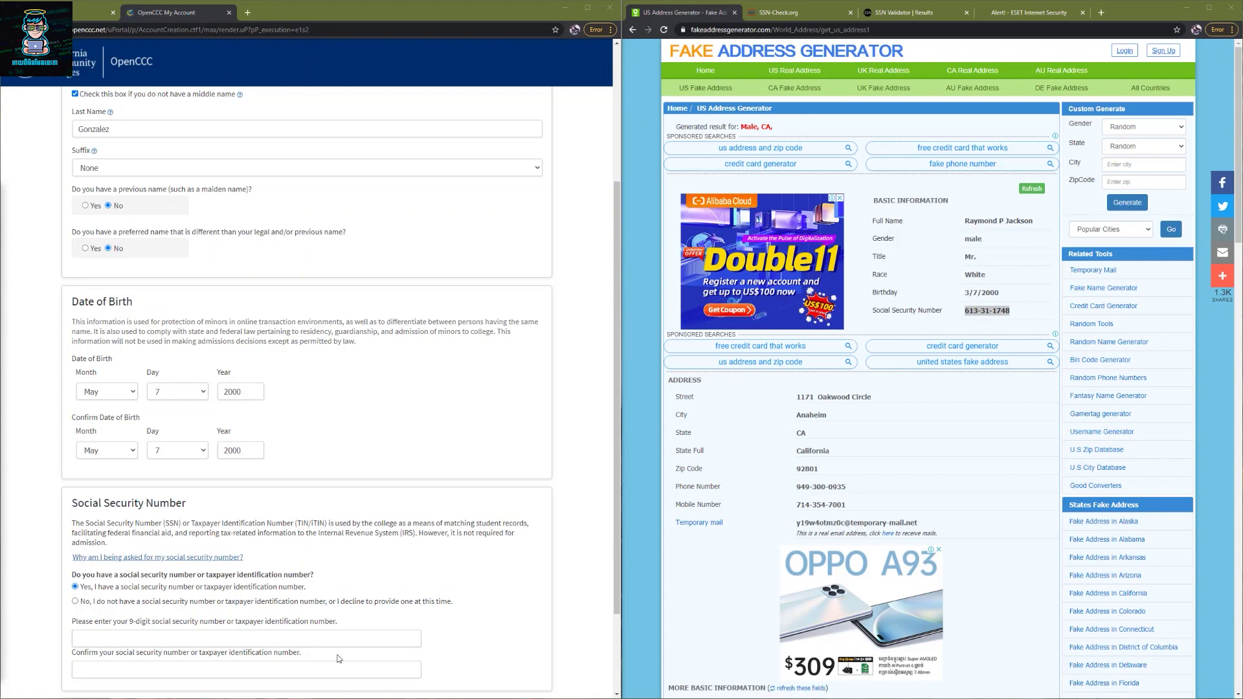
left_click(198, 644)
key("ctrl+v")
key("Tab")
key("ctrl+v")
scroll(239, 657, "down", 2)
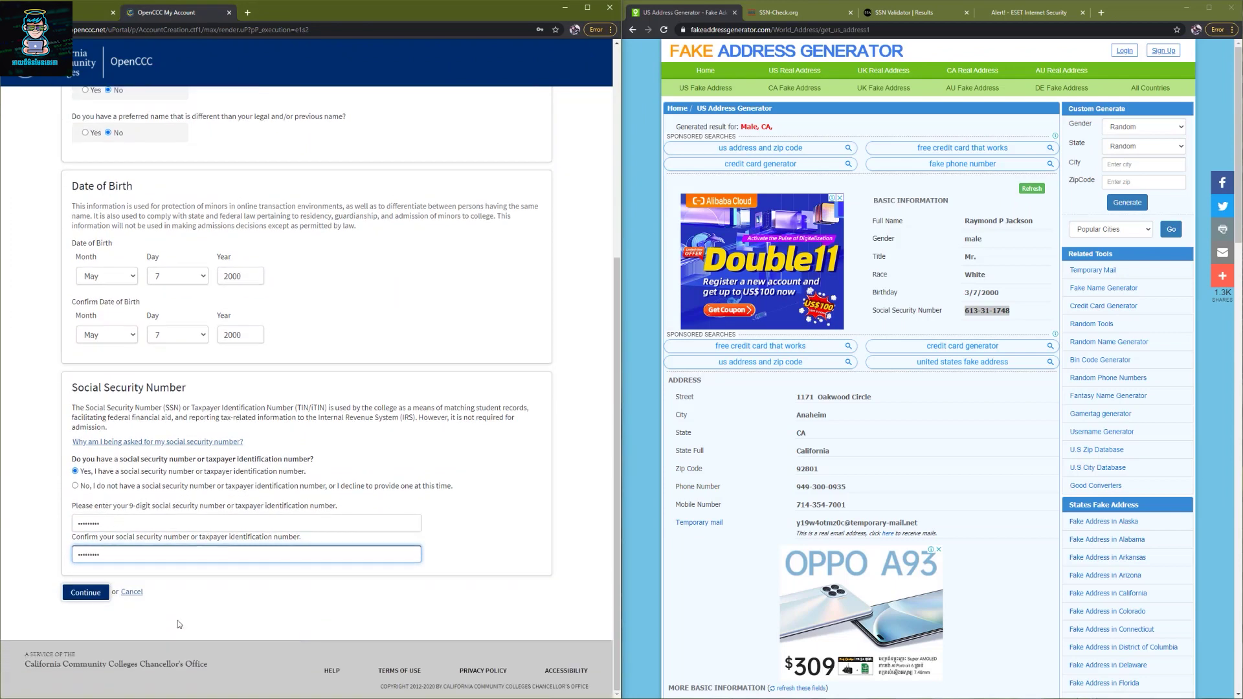
left_click(86, 592)
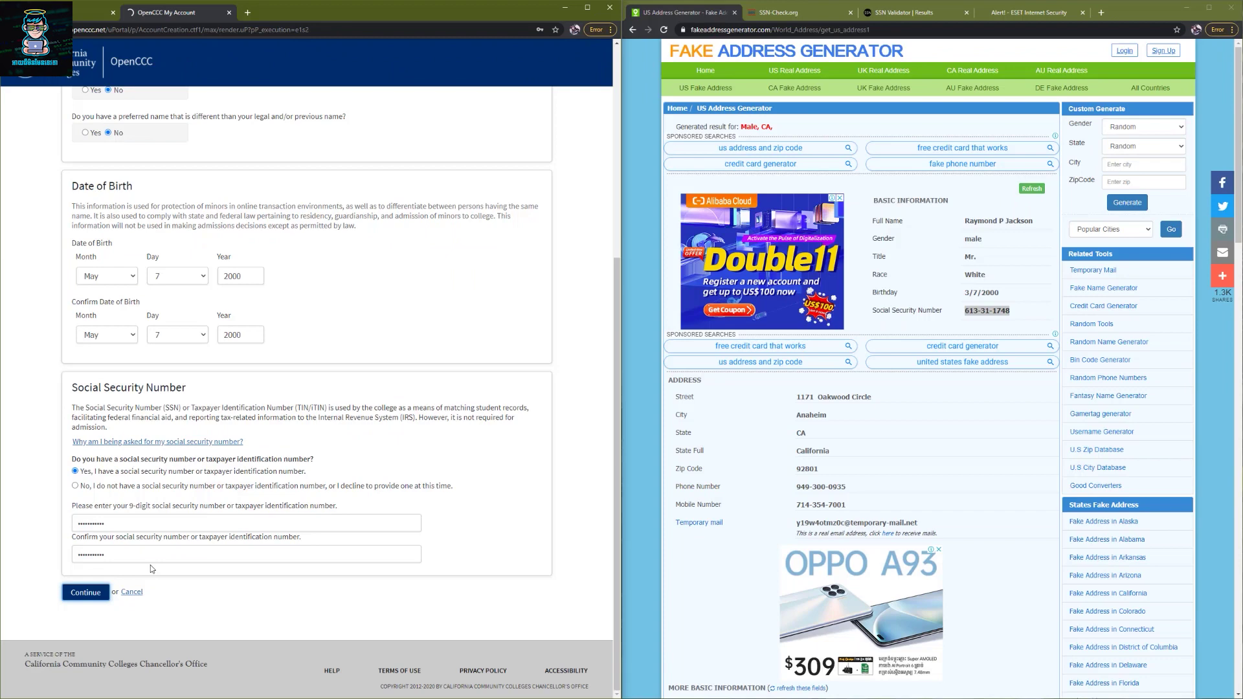
left_click(124, 230)
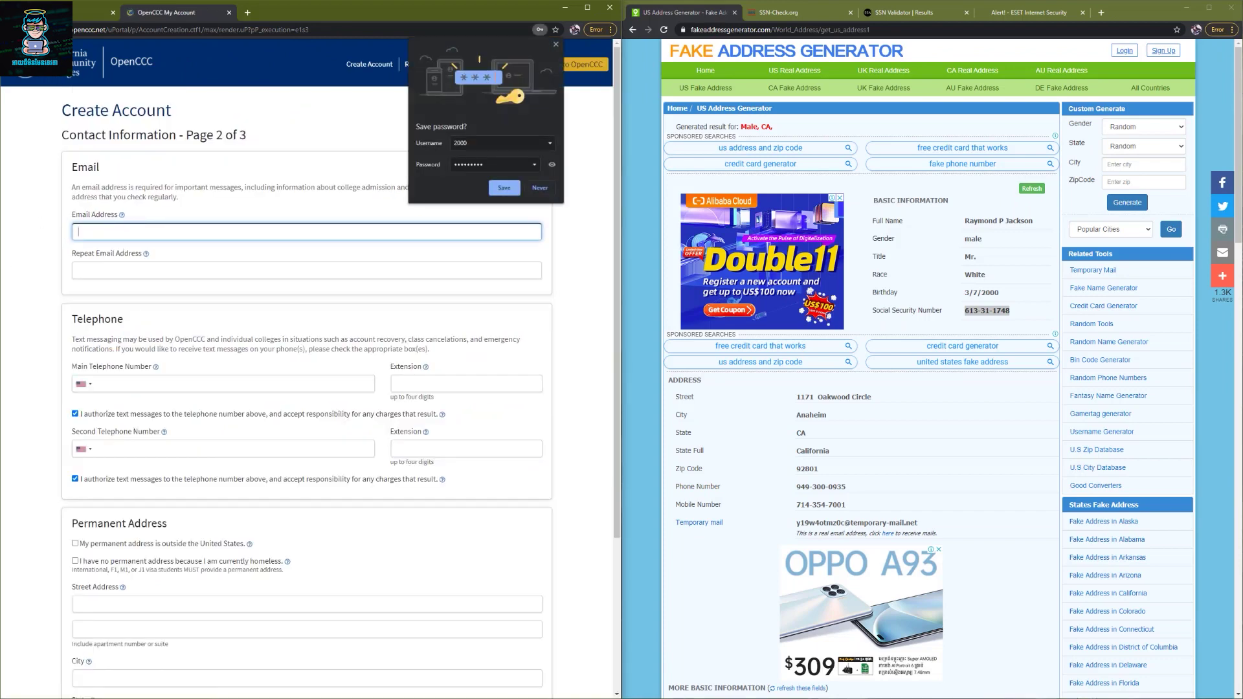
- Paste the email address into both Email Address and Repeat Email Address
left_click(149, 227)
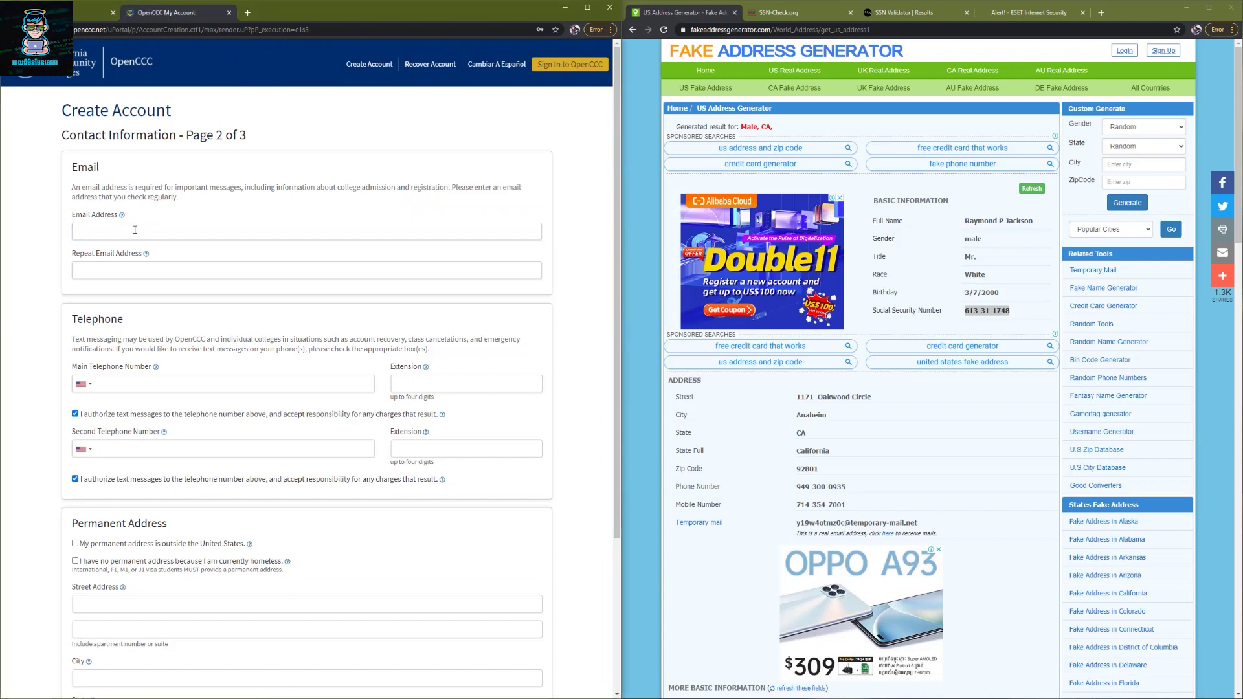
key("ctrl+v")
left_click(114, 267)
key("ctrl+v")
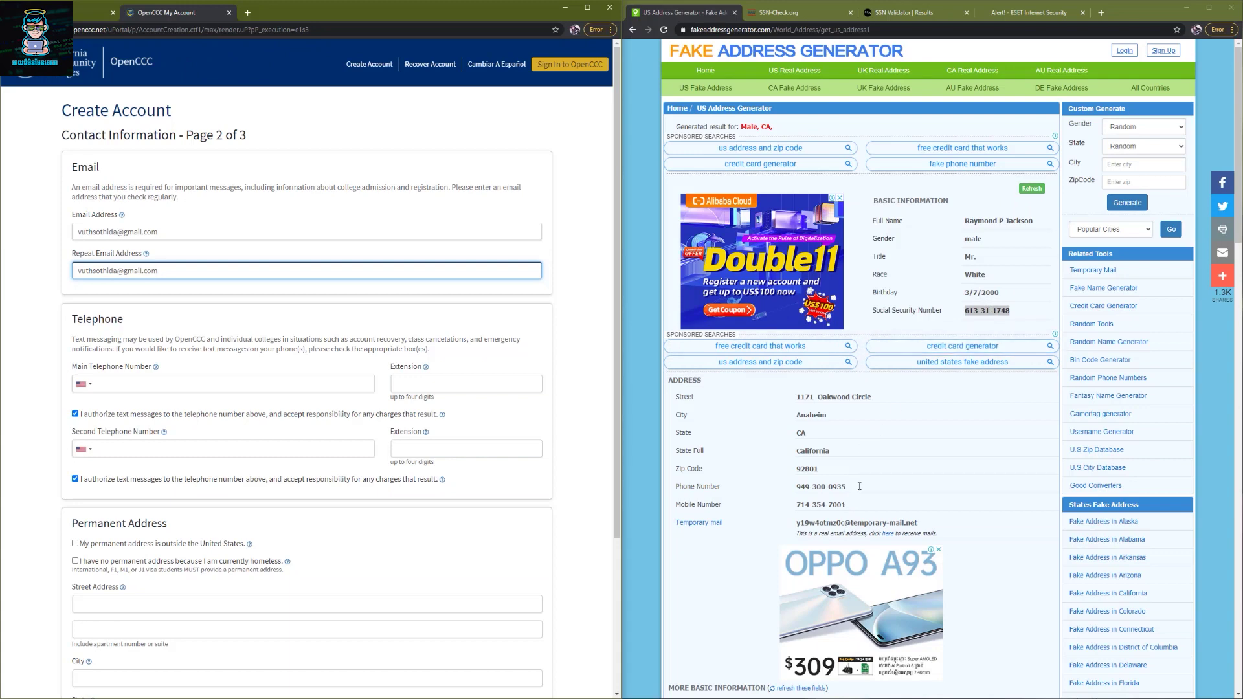
- Copy the generated phone number into the Main Telephone Number field
left_click_drag(859, 486, 765, 494)
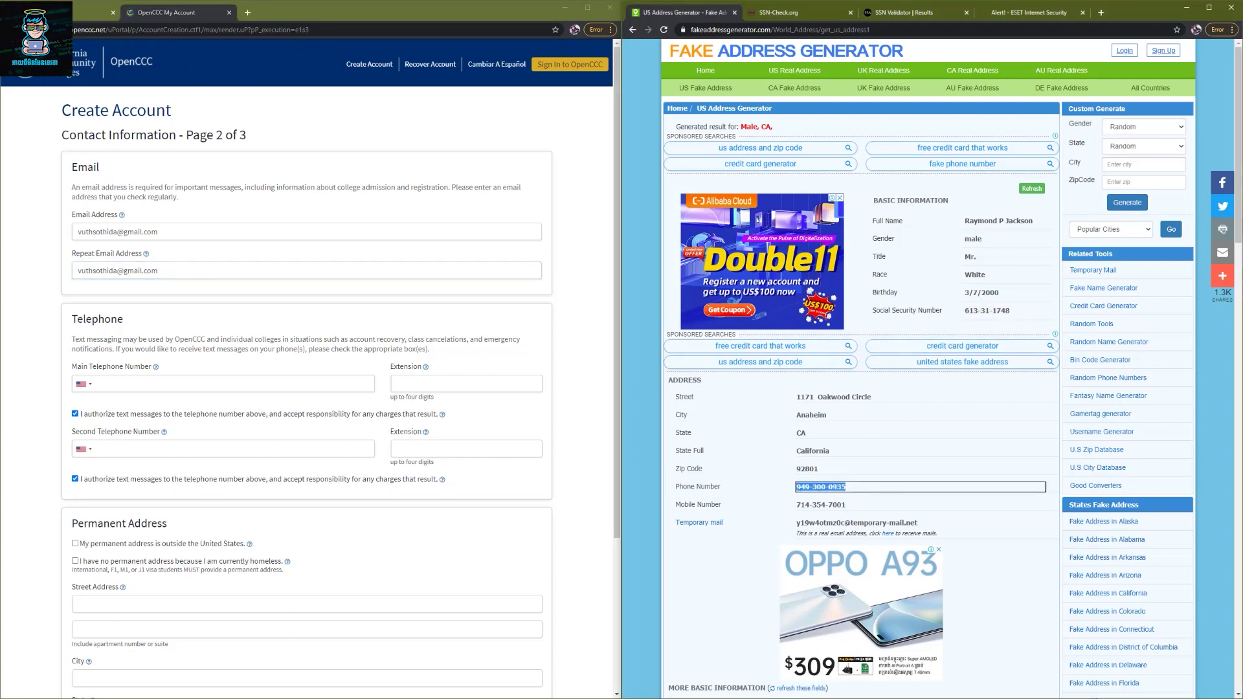
key("alt+Tab")
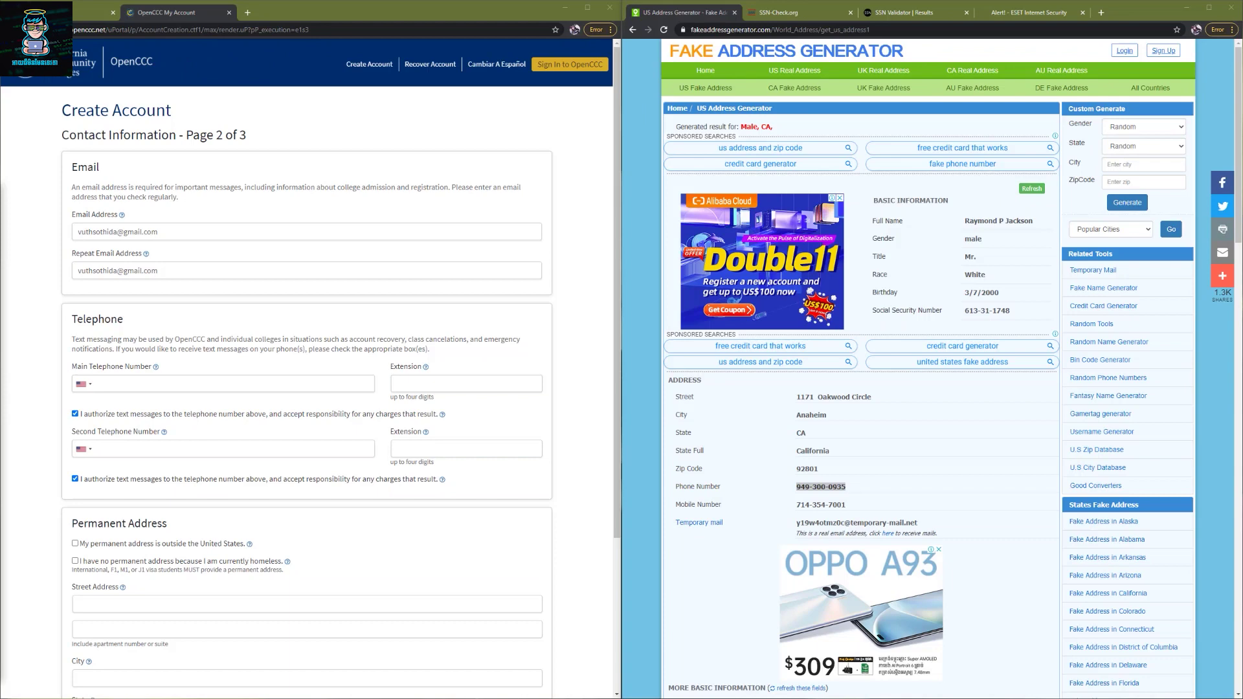
left_click(130, 384)
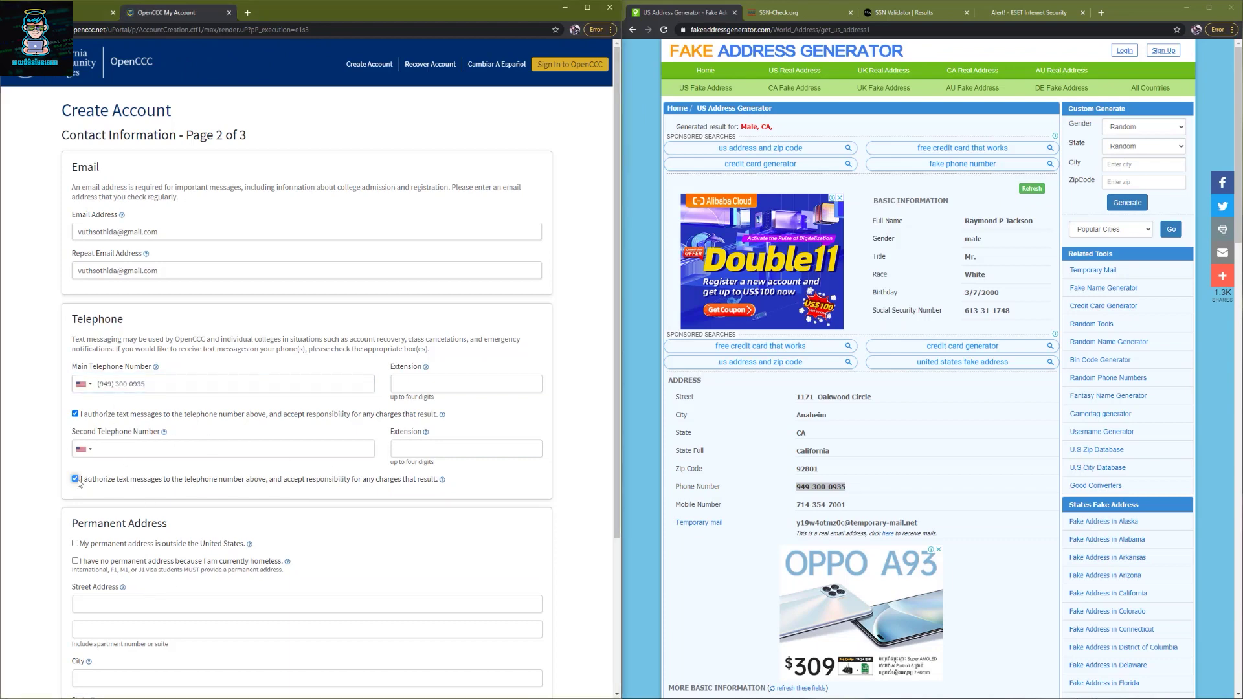
scroll(79, 483, "down", 1)
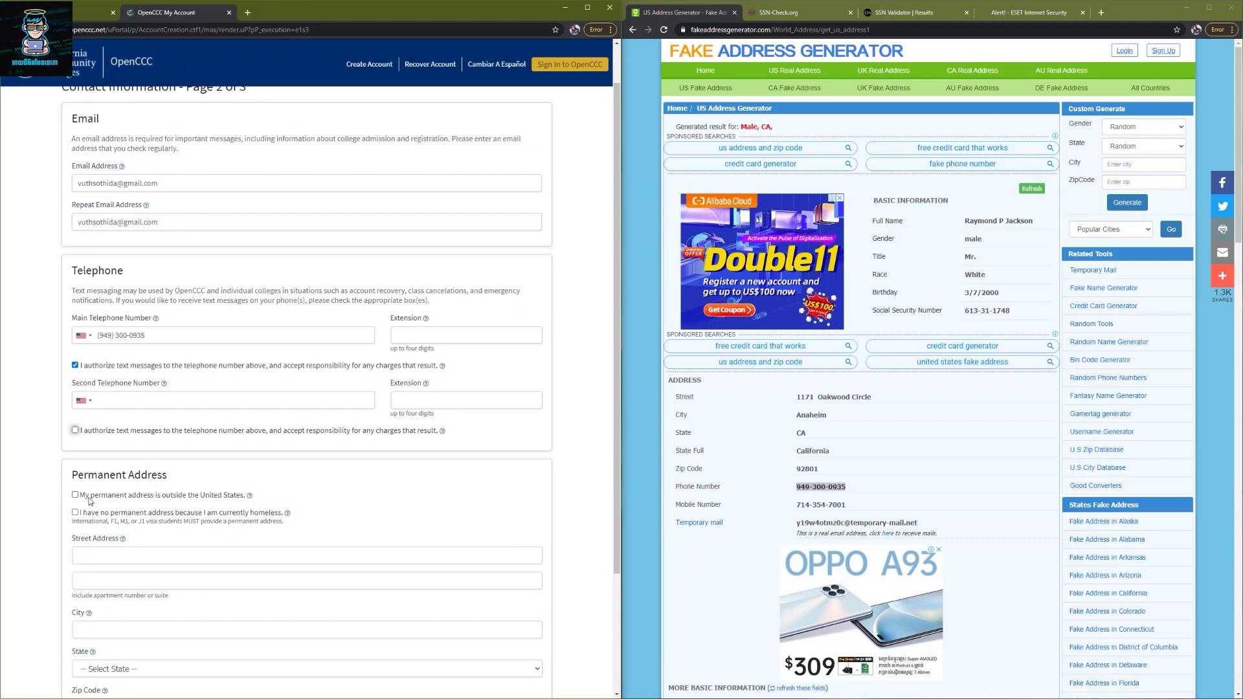
scroll(76, 498, "down", 3)
left_click(110, 408)
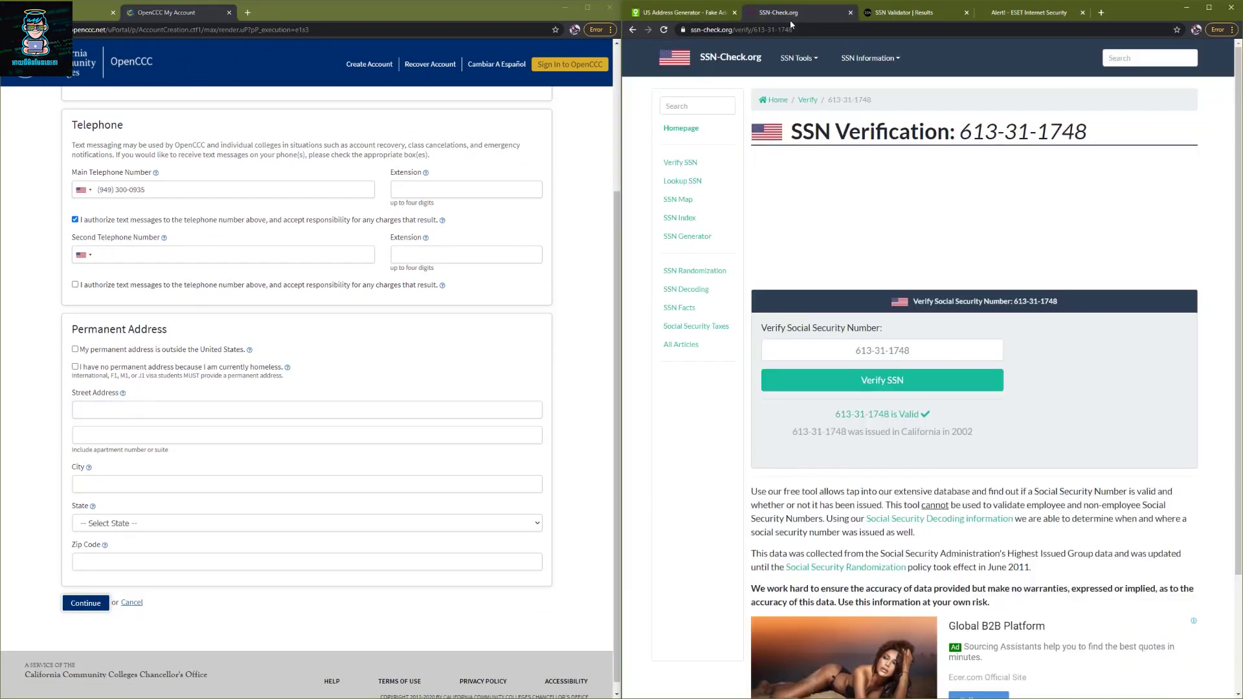
- Load Google Maps at map.google.com in a browser tab
left_click(793, 13)
left_click(798, 30)
type("map")
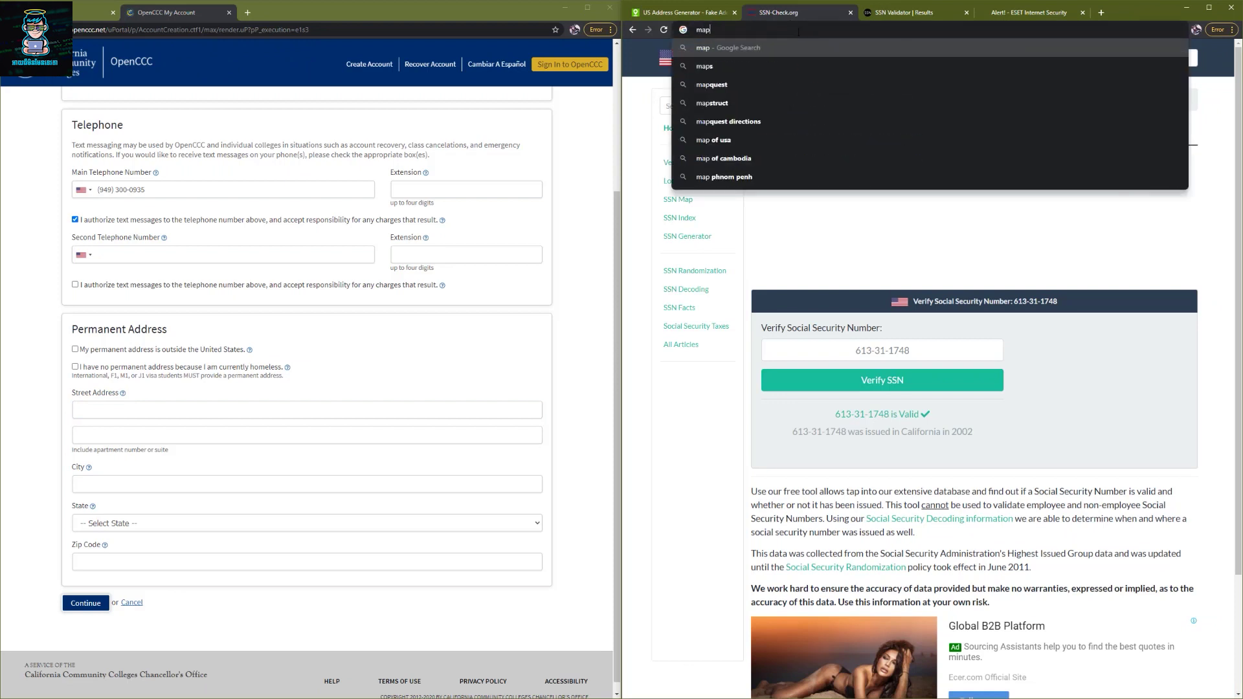
type(".goog")
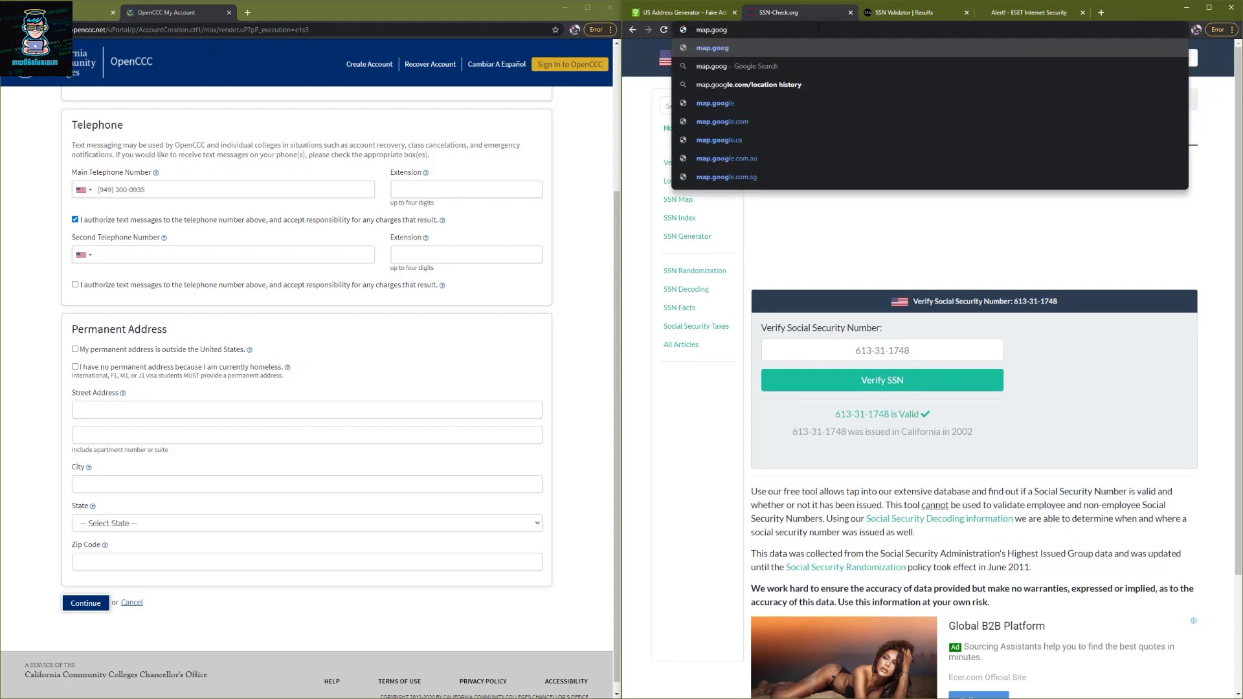
left_click(1044, 18)
left_click(996, 29)
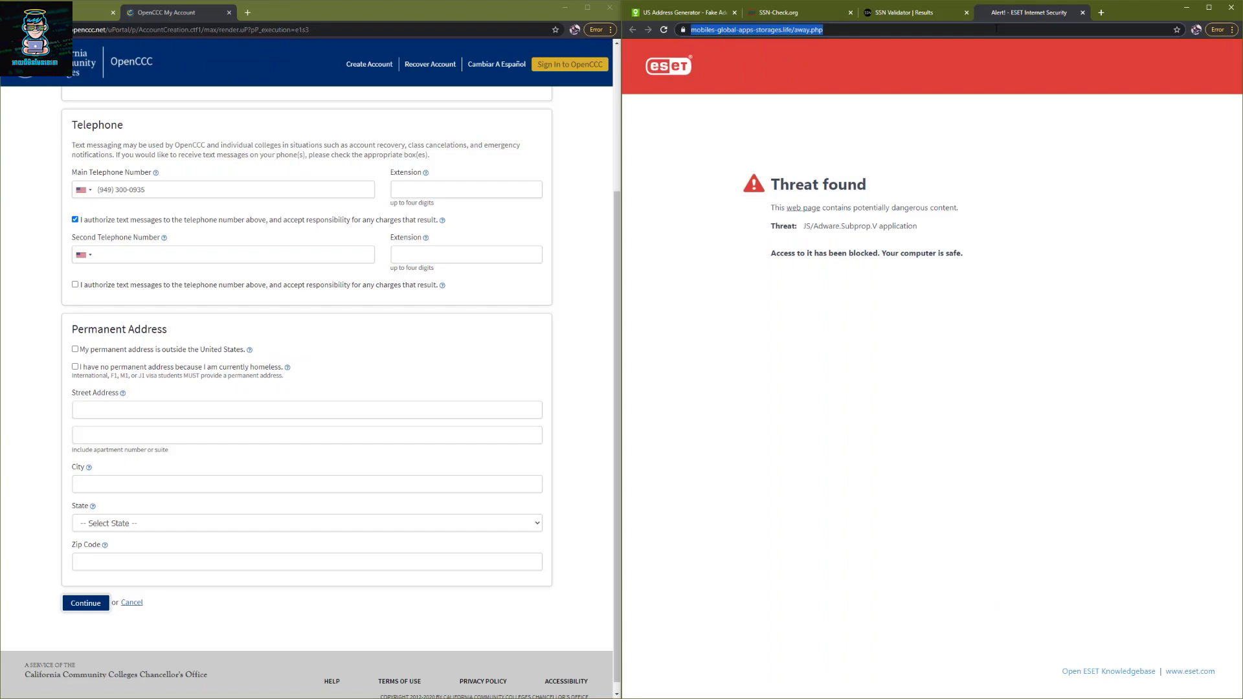
type("map.google.com")
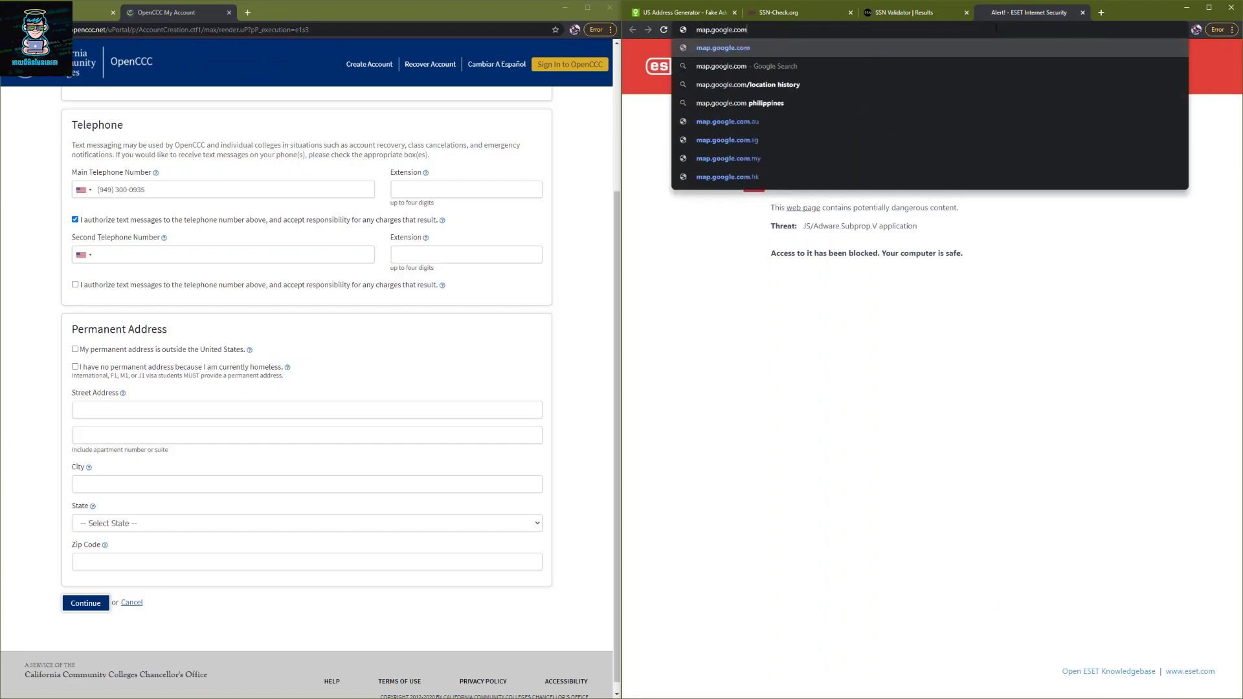
key("Return")
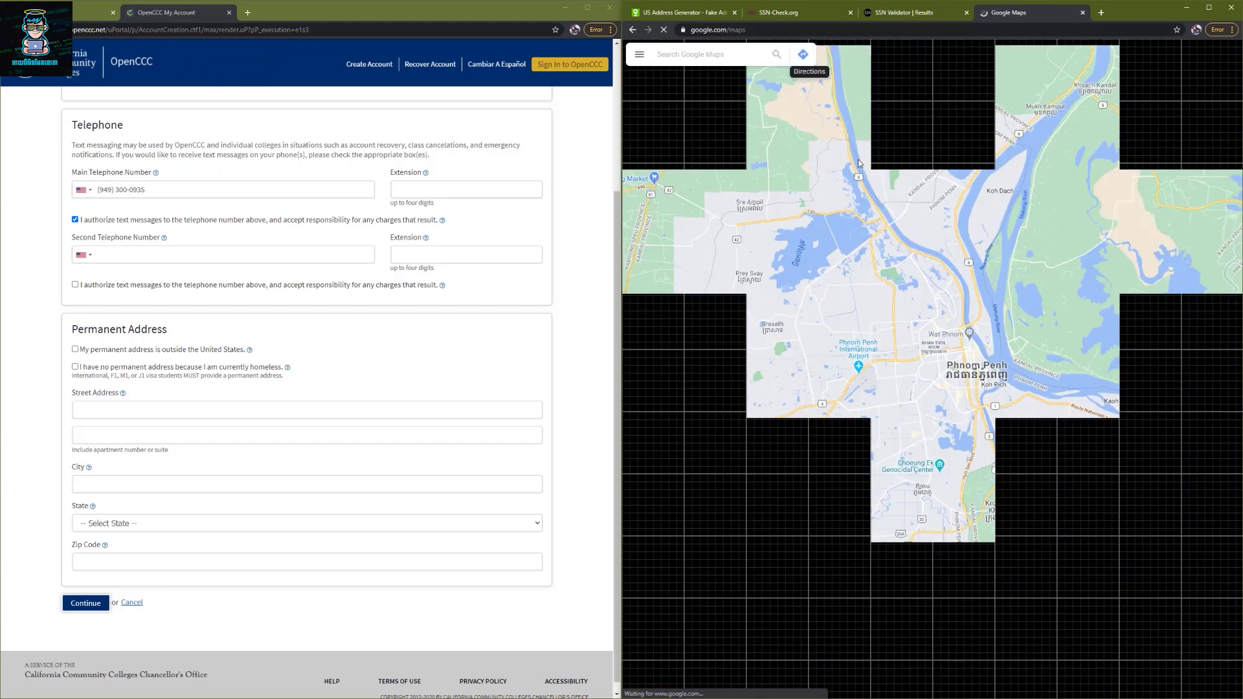
- Search Los Angeles, zoom into downtown and open the McDonald's at 1310 E Olympic Blvd
left_click(687, 56)
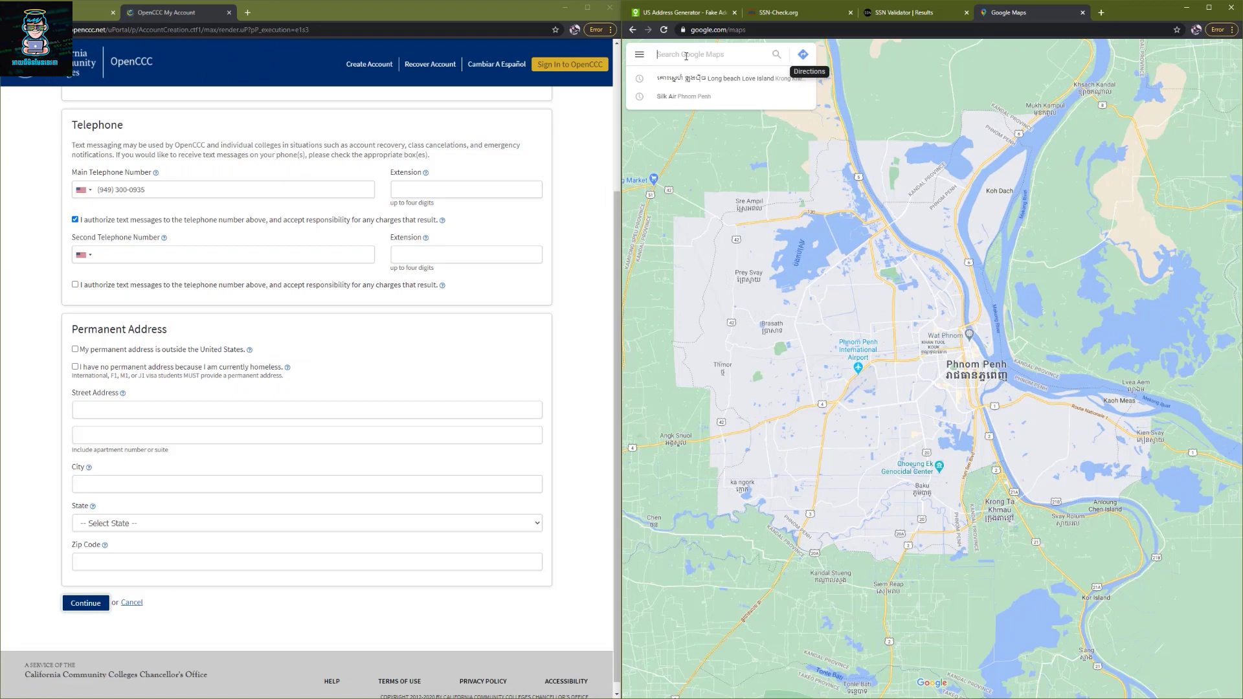
type("los a")
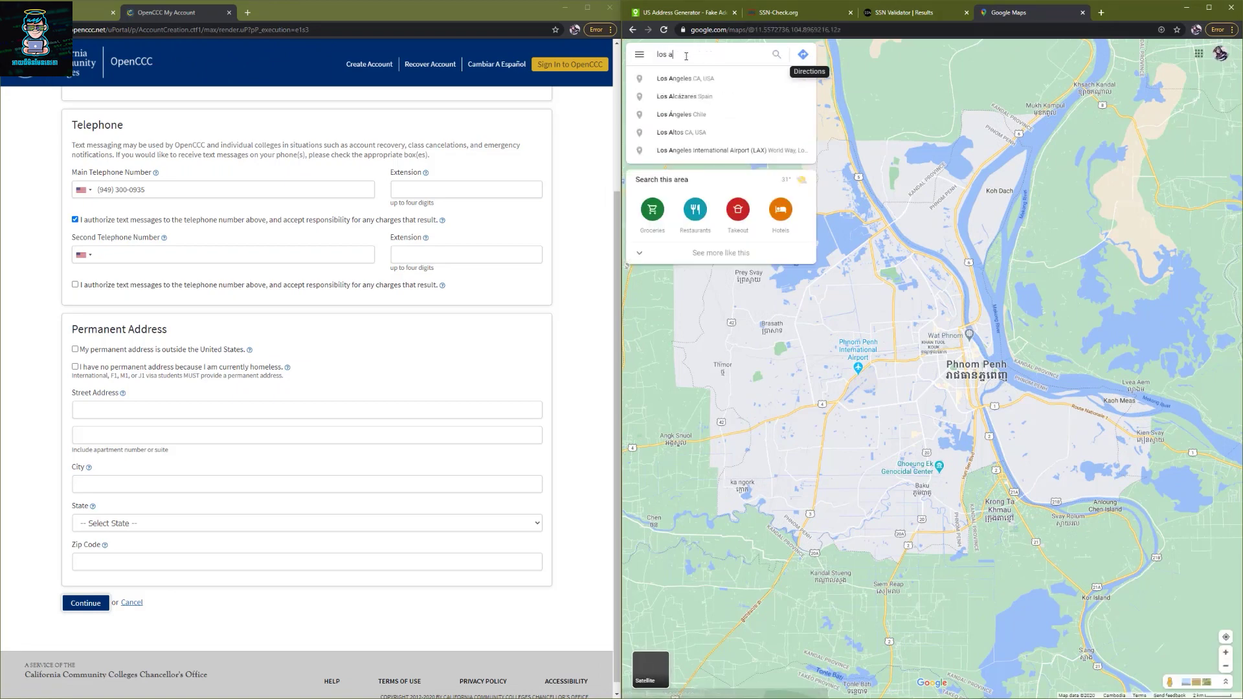
key("Return")
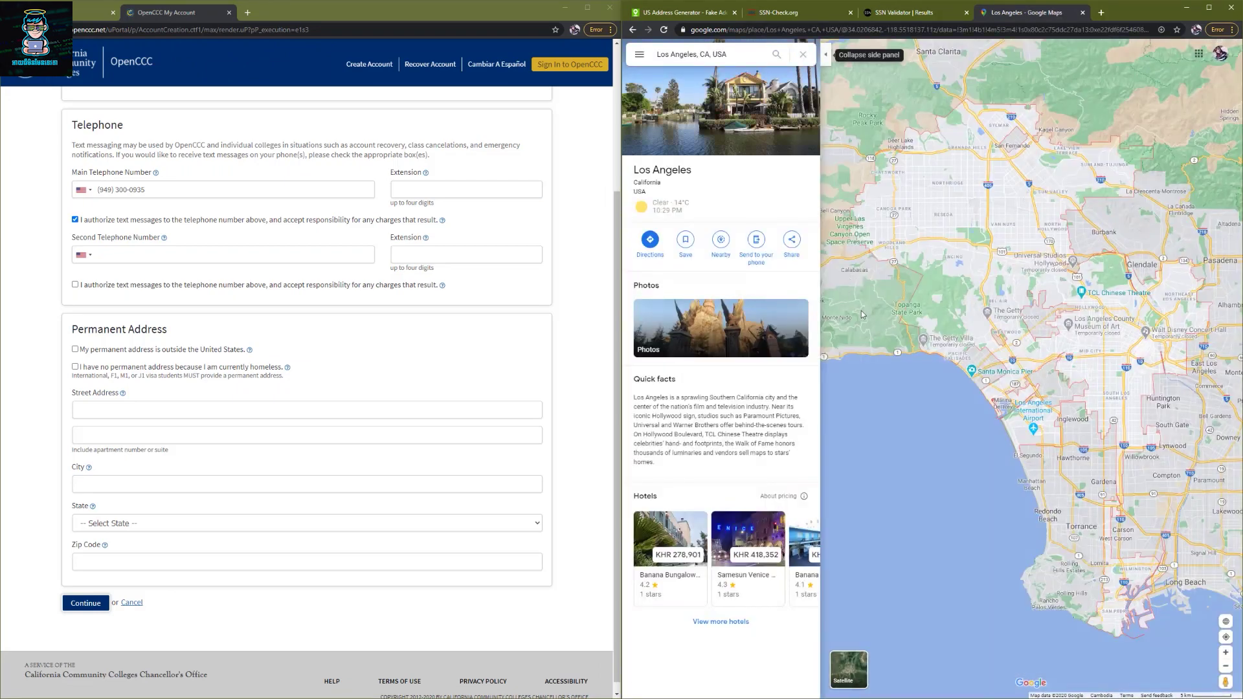
scroll(1039, 338, "up", 3)
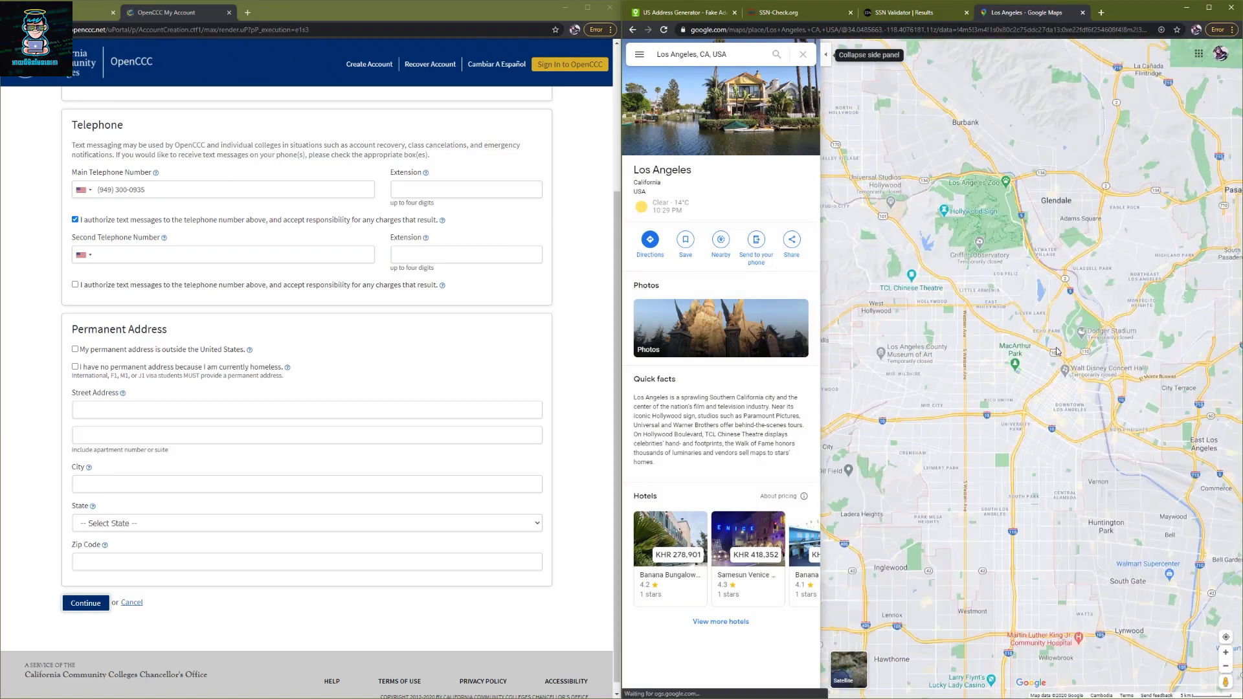
left_click_drag(1101, 370, 985, 397)
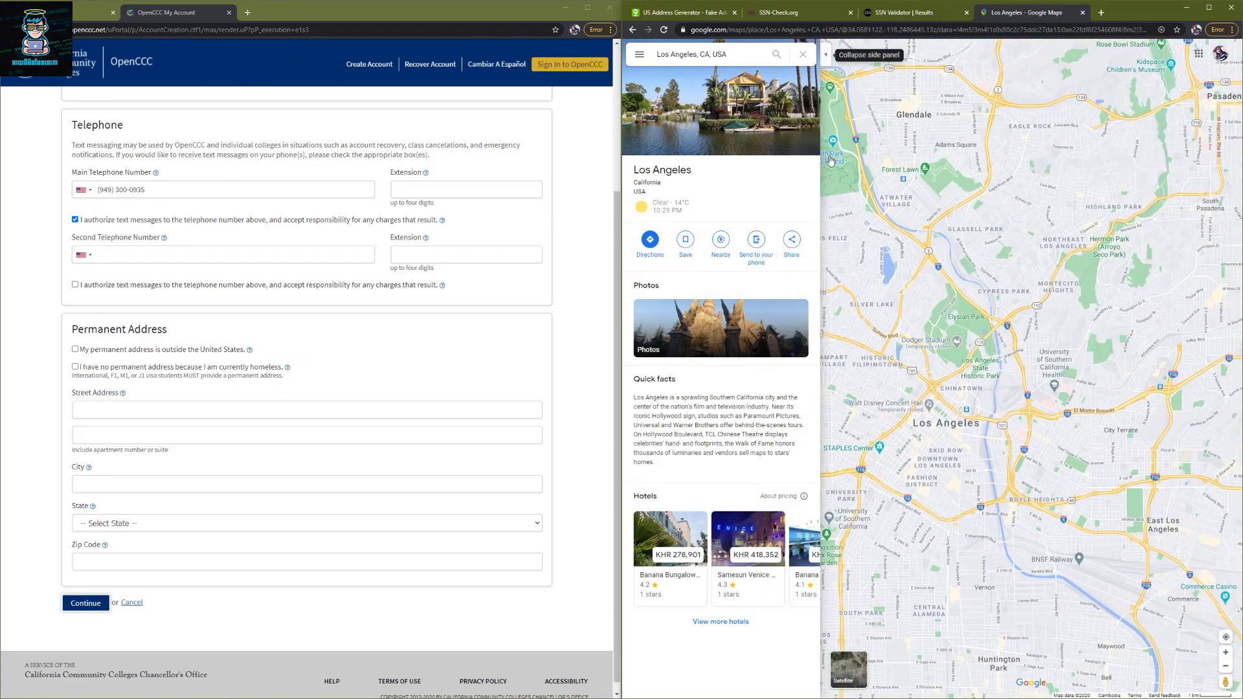
left_click(803, 54)
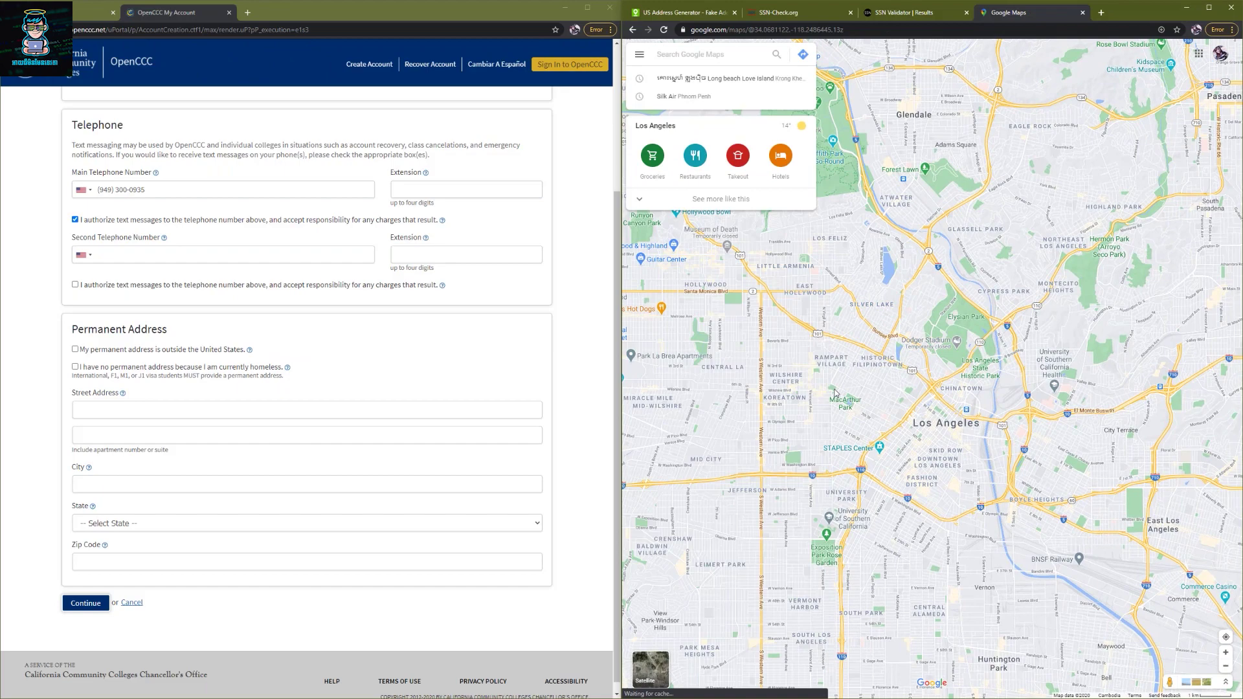
left_click_drag(813, 397, 748, 344)
scroll(836, 446, "up", 4)
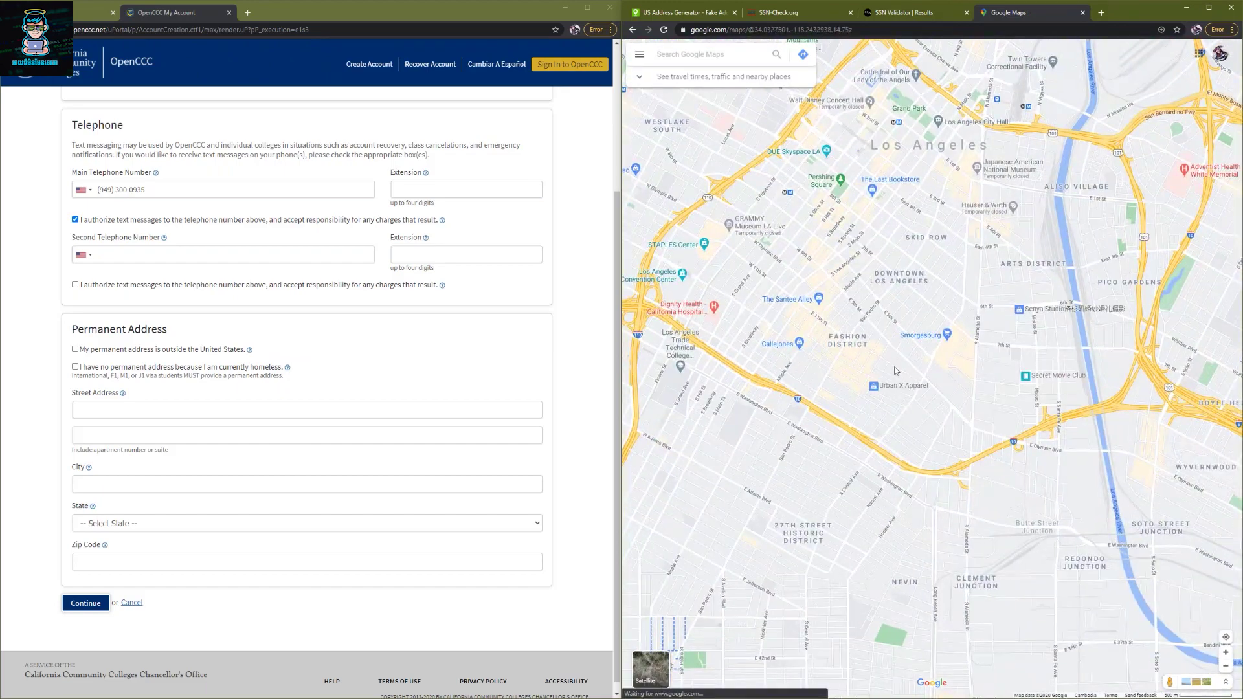
scroll(893, 353, "up", 3)
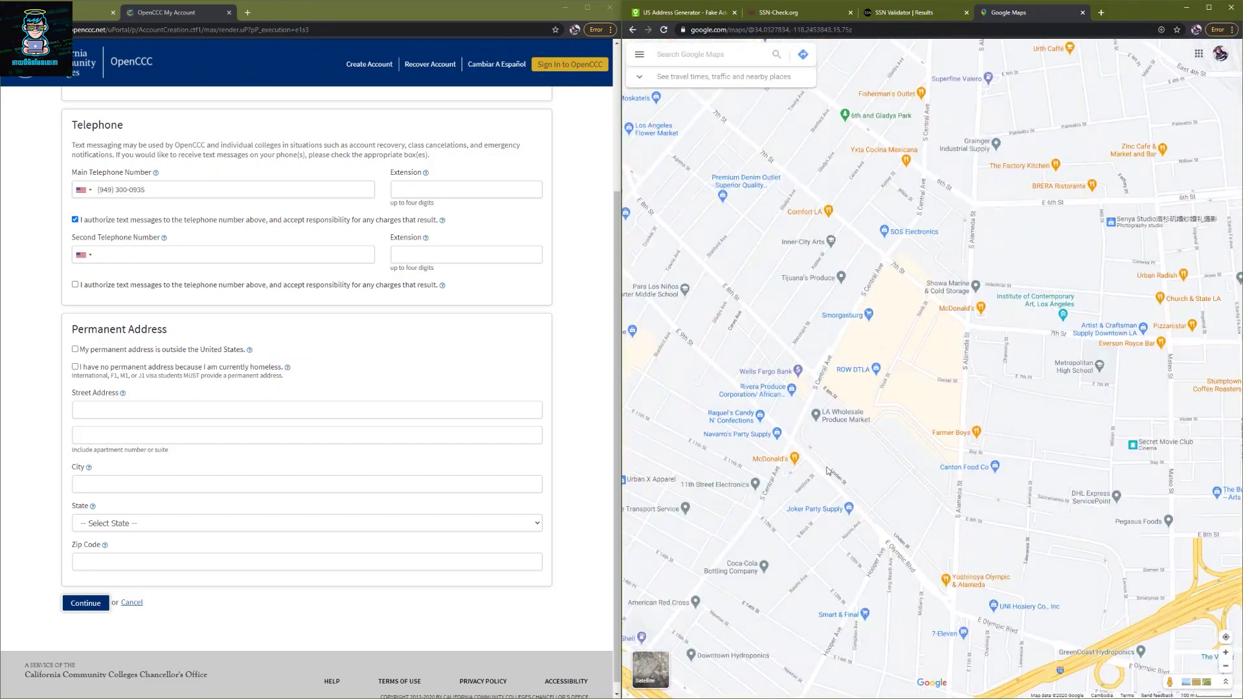
scroll(804, 429, "up", 2)
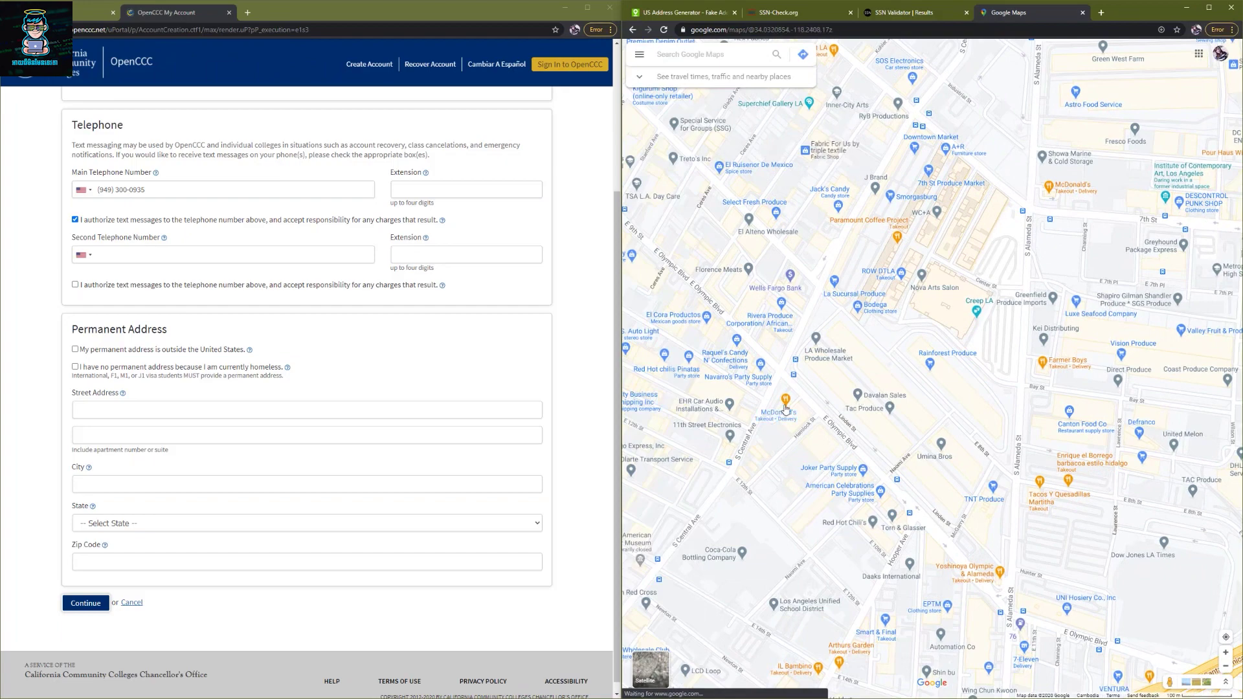
left_click(789, 411)
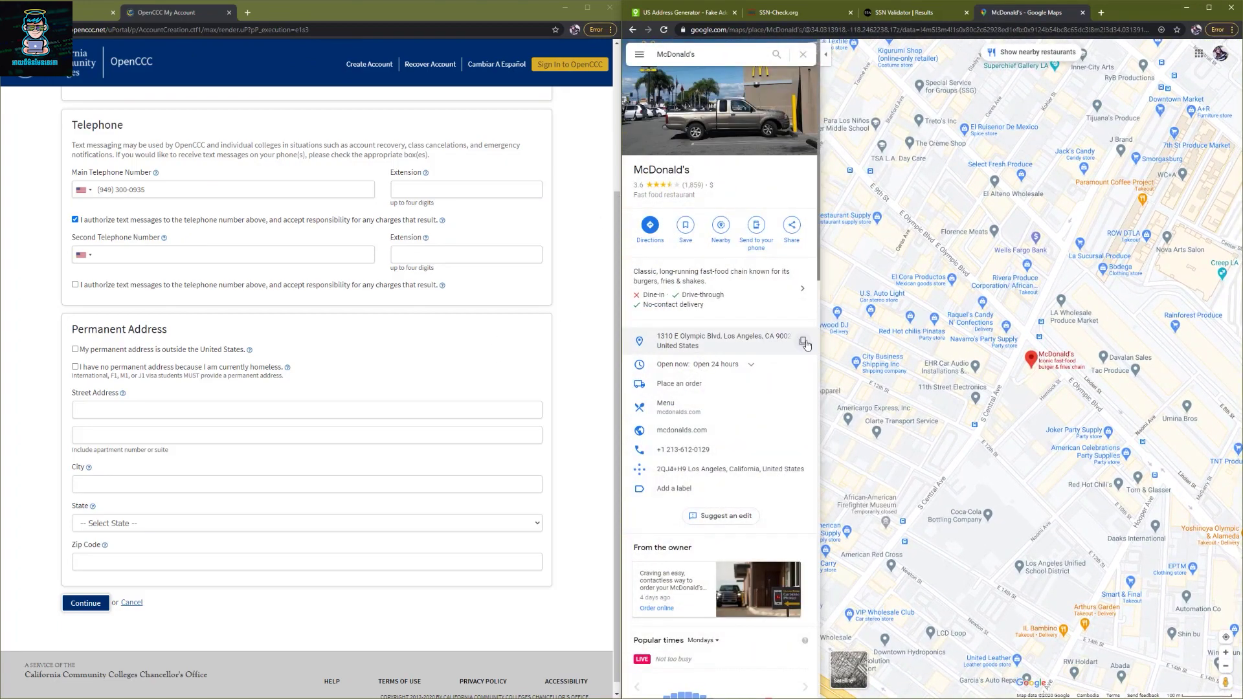
- Enter '1310 E Olympic Blvd' as the Street Address, trimming the trailing city text
left_click(803, 342)
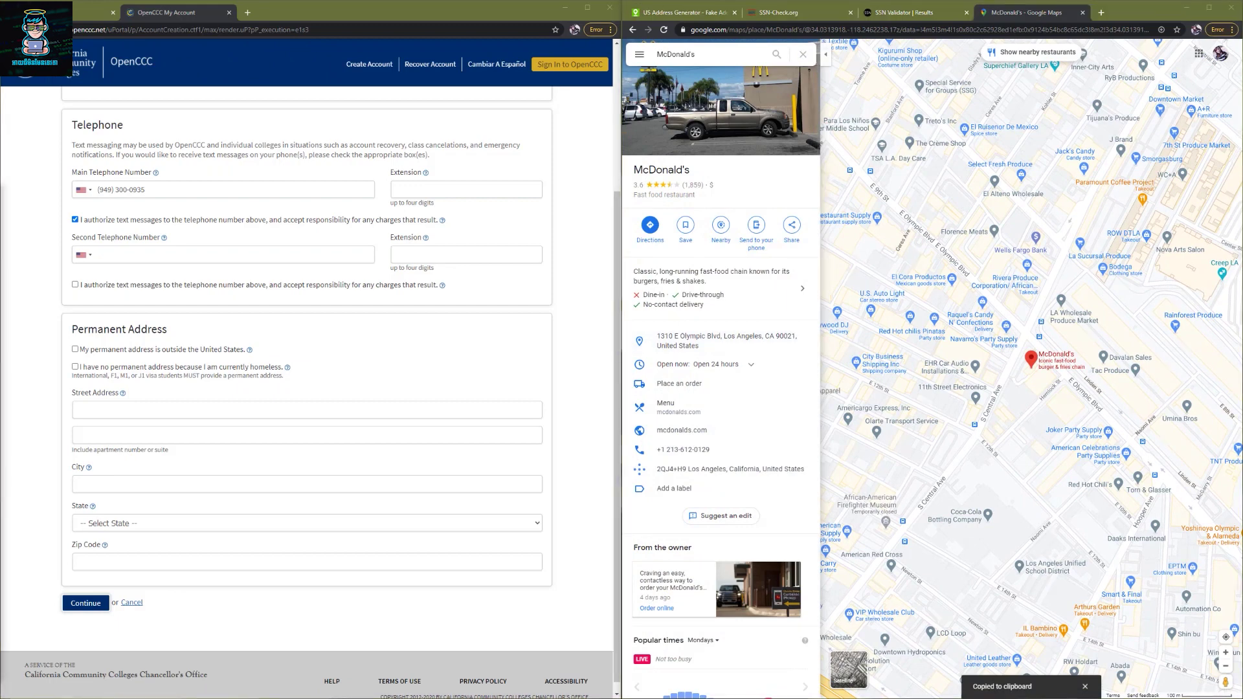
left_click(105, 410)
type("1310 E Olympic Blvd, Los Angel")
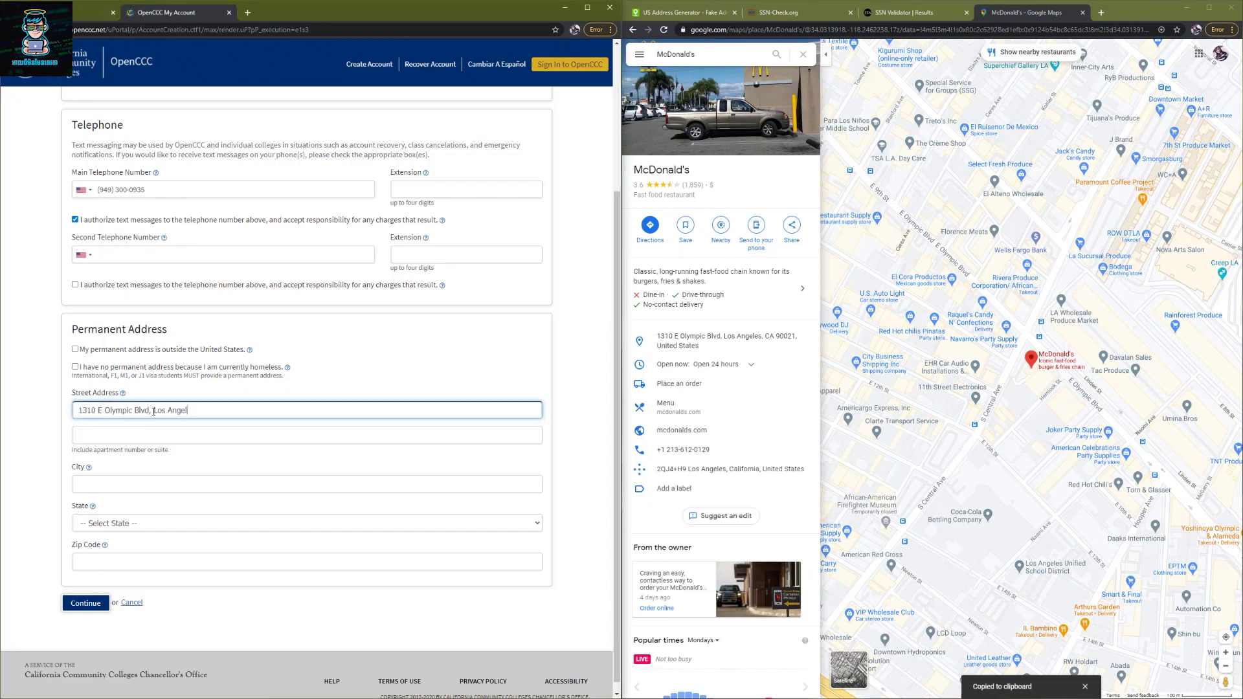
left_click_drag(154, 410, 263, 415)
key("BackSpace")
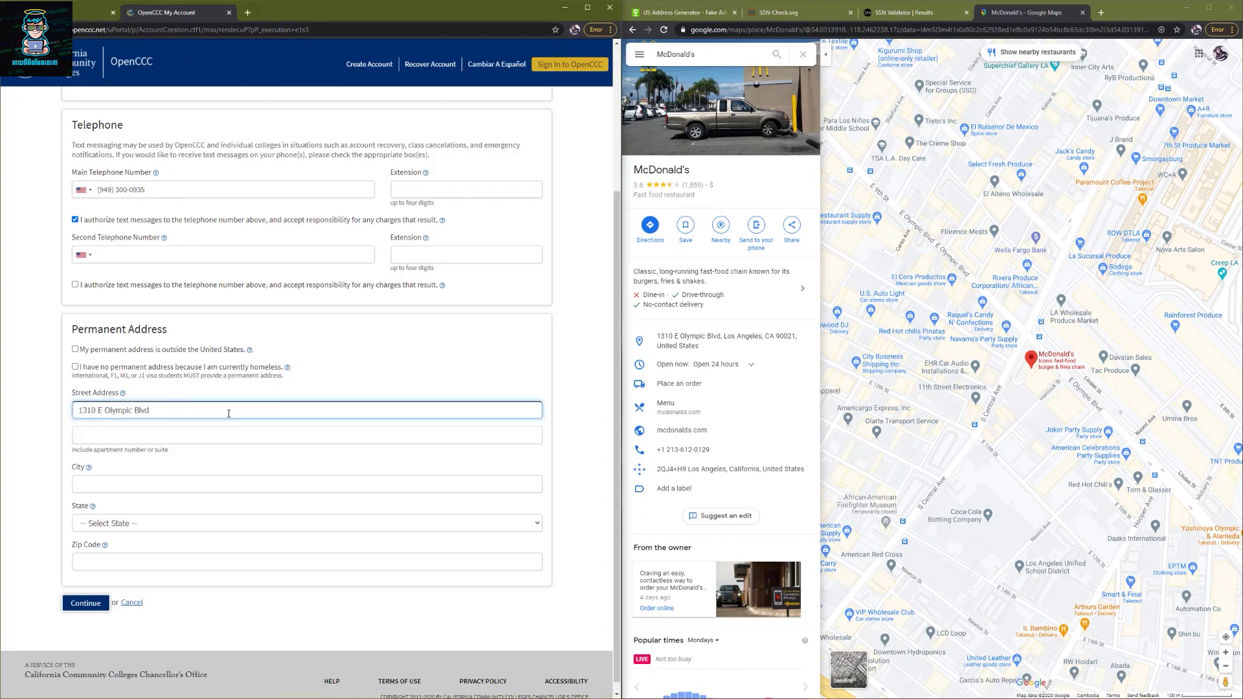
- Fill City Los Angeles, State California, Zip Code 90021, then continue to Page 3
left_click(131, 483)
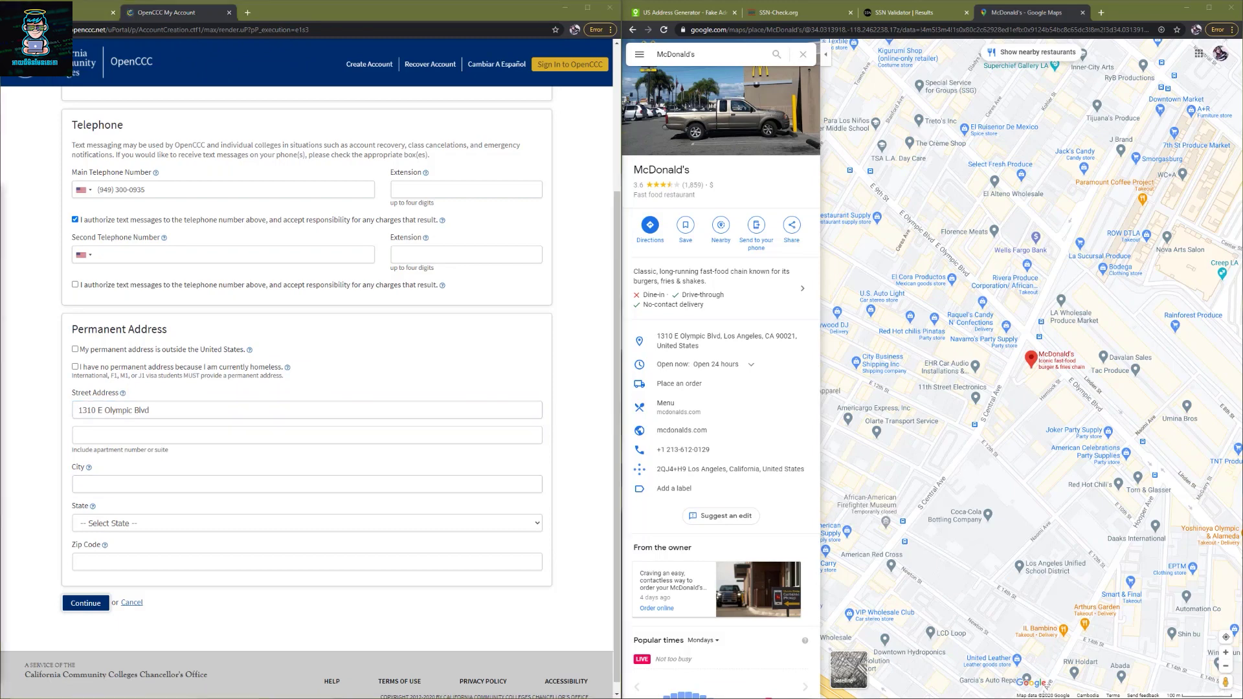
left_click(108, 485)
key("ctrl+v")
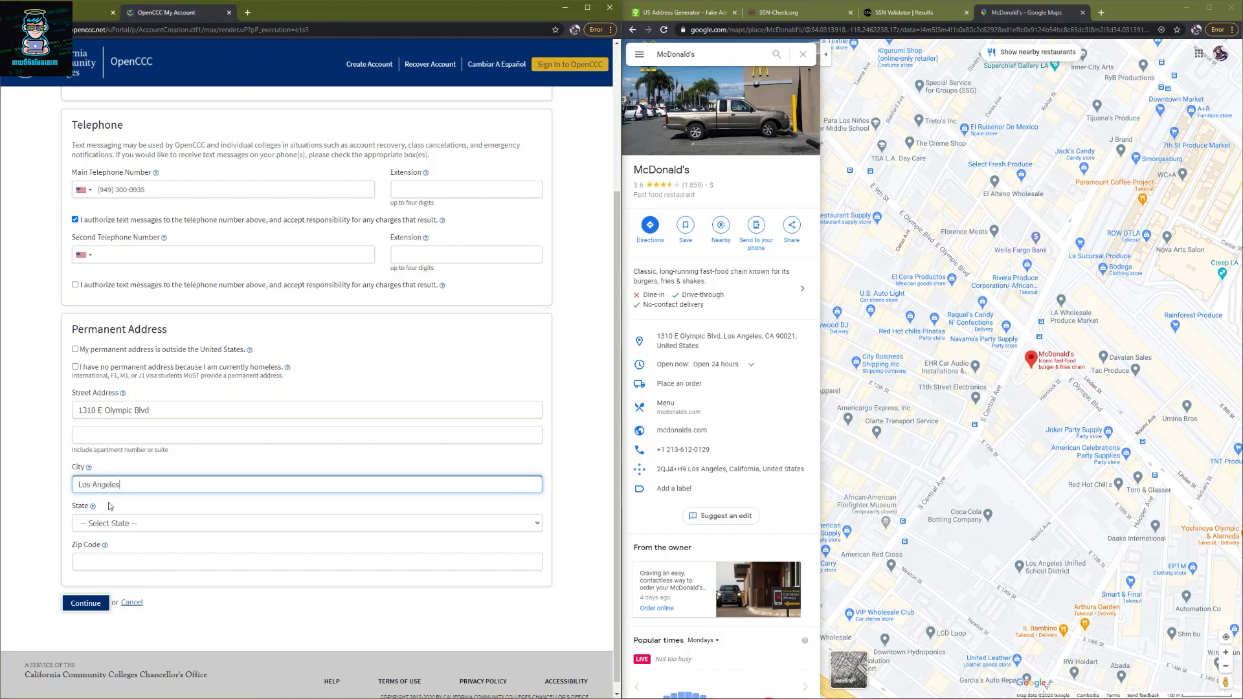
left_click(108, 522)
key("c")
key("Return")
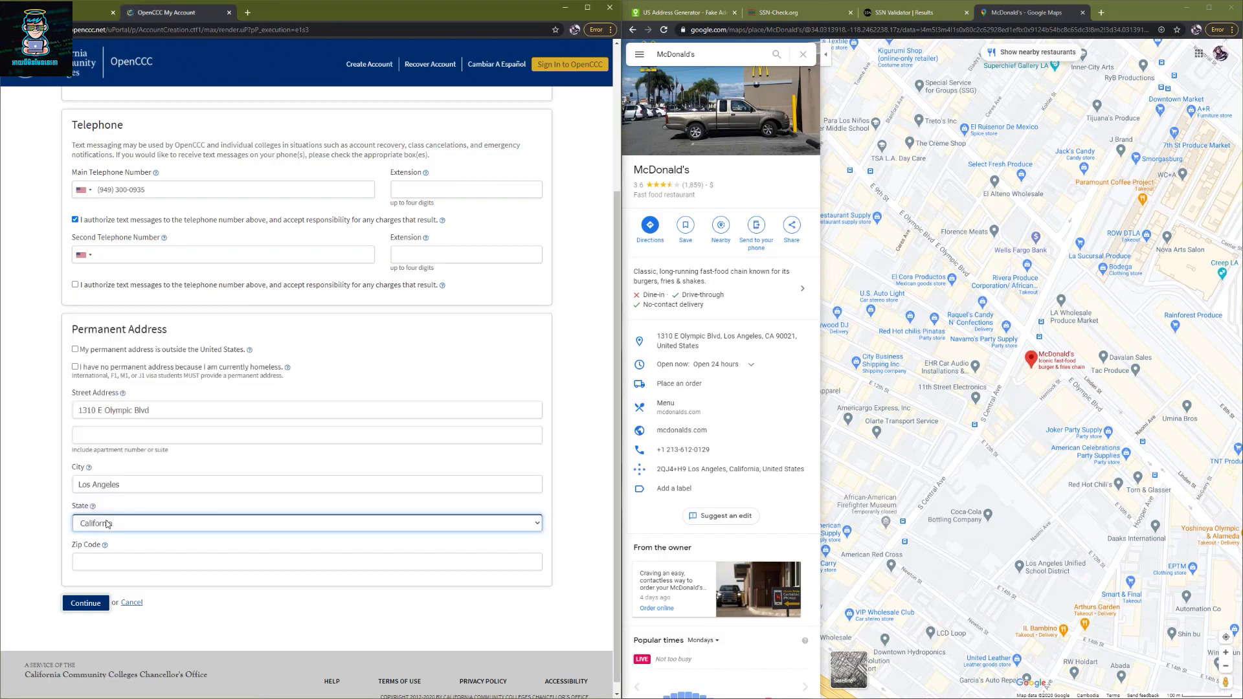
key("alt+Tab")
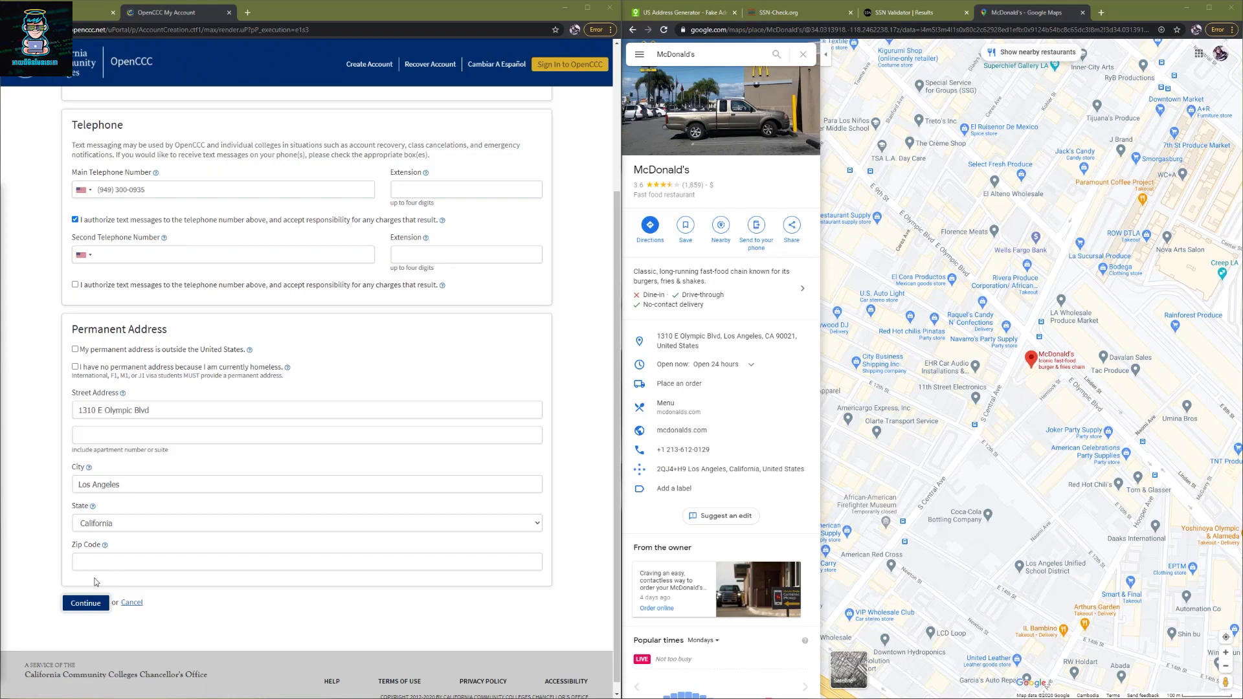
left_click(97, 562)
key("ctrl+v")
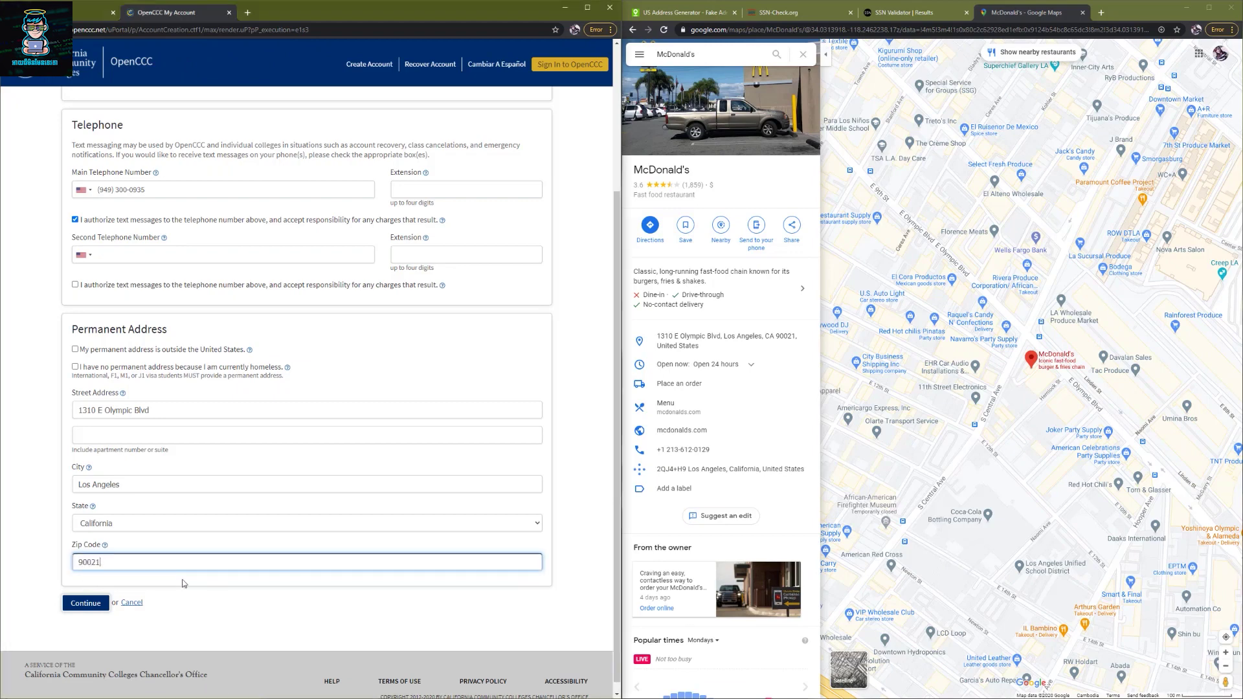
left_click(91, 606)
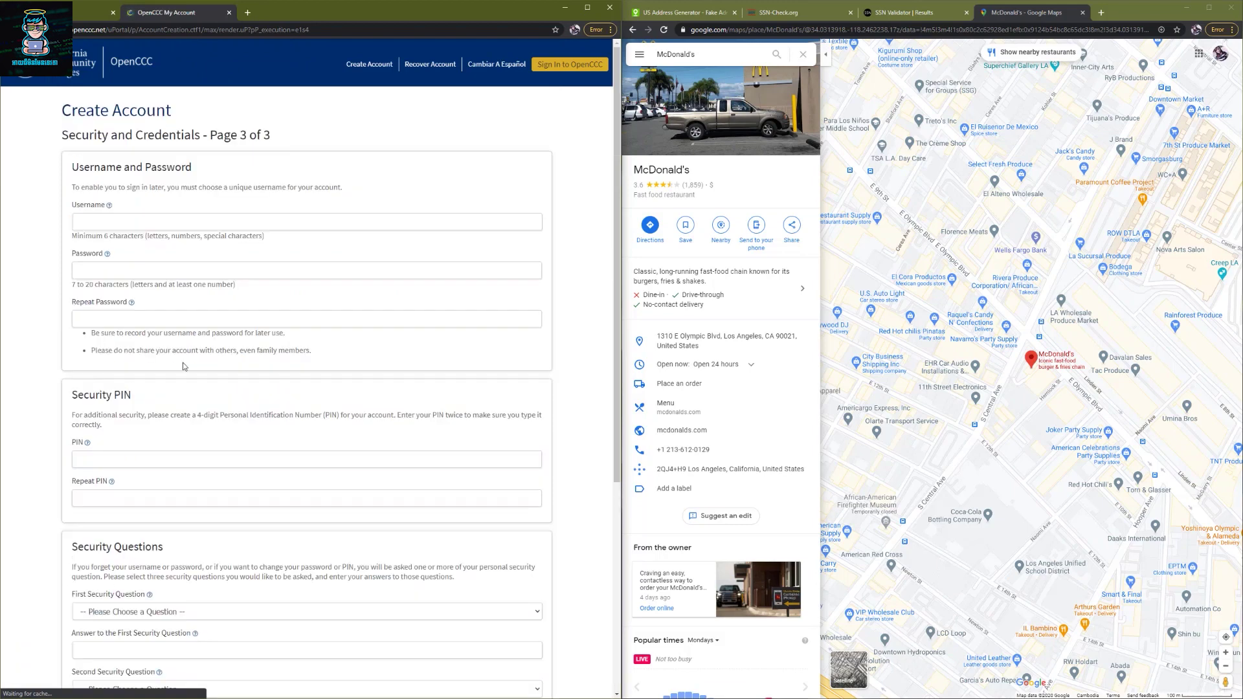
- Enter a username from the generated name, adding an 'a' until it shows available
left_click(164, 228)
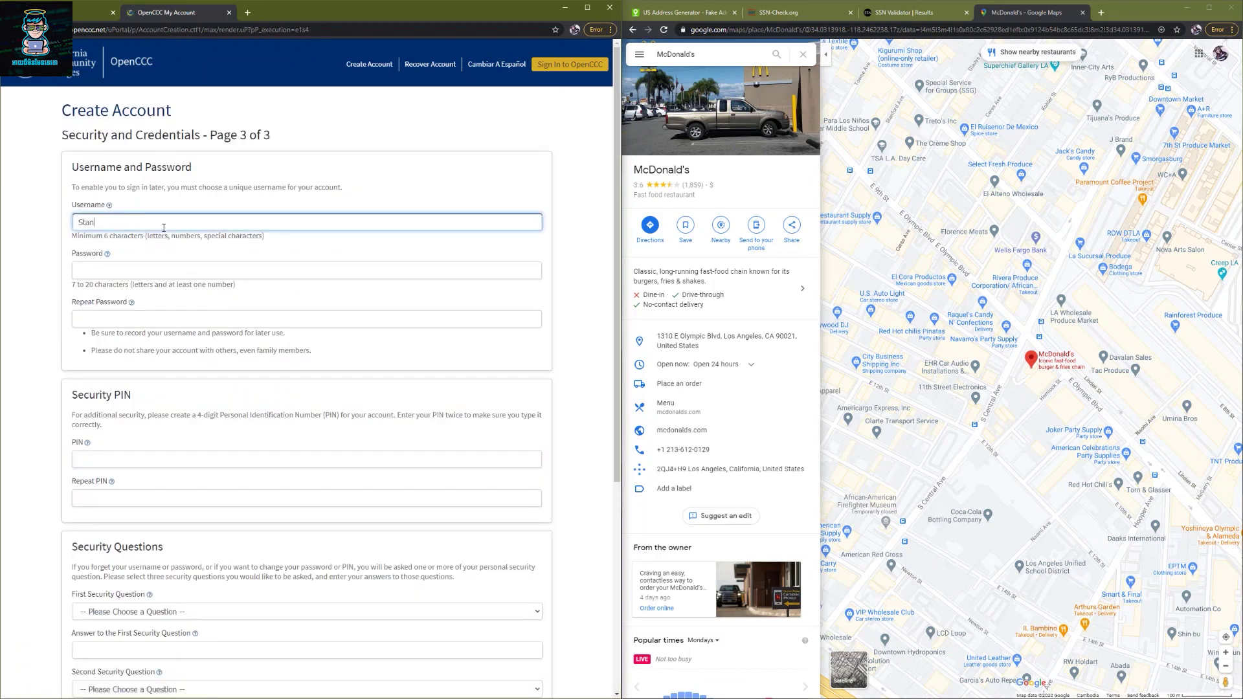
key("ctrl+a")
key("alt+Tab")
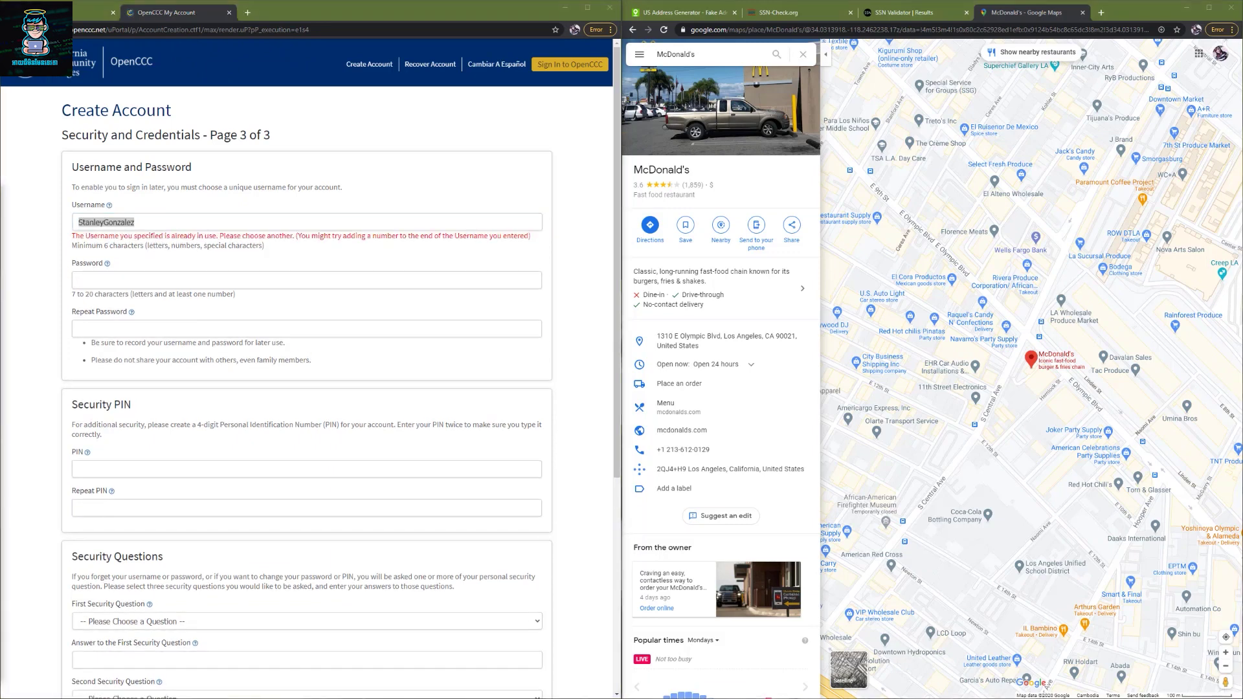
left_click(152, 224)
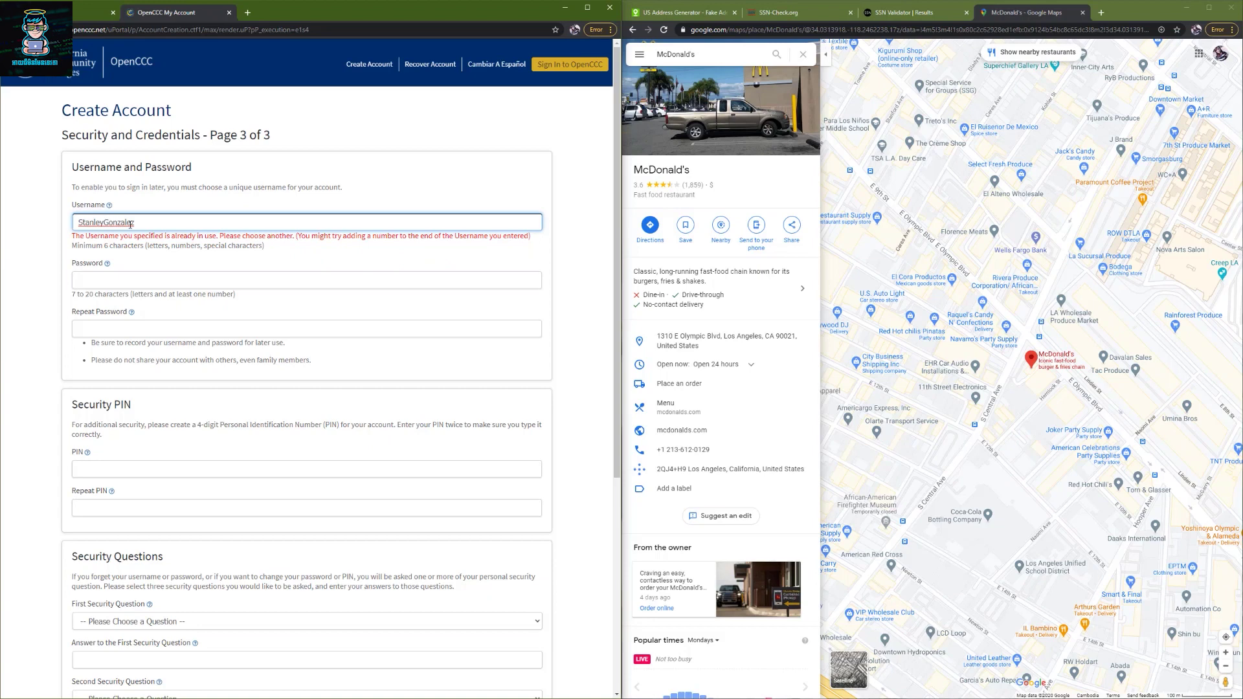
left_click(131, 224)
type("a")
double_click(130, 224)
- Paste the account password into Password and Repeat Password
left_click(121, 281)
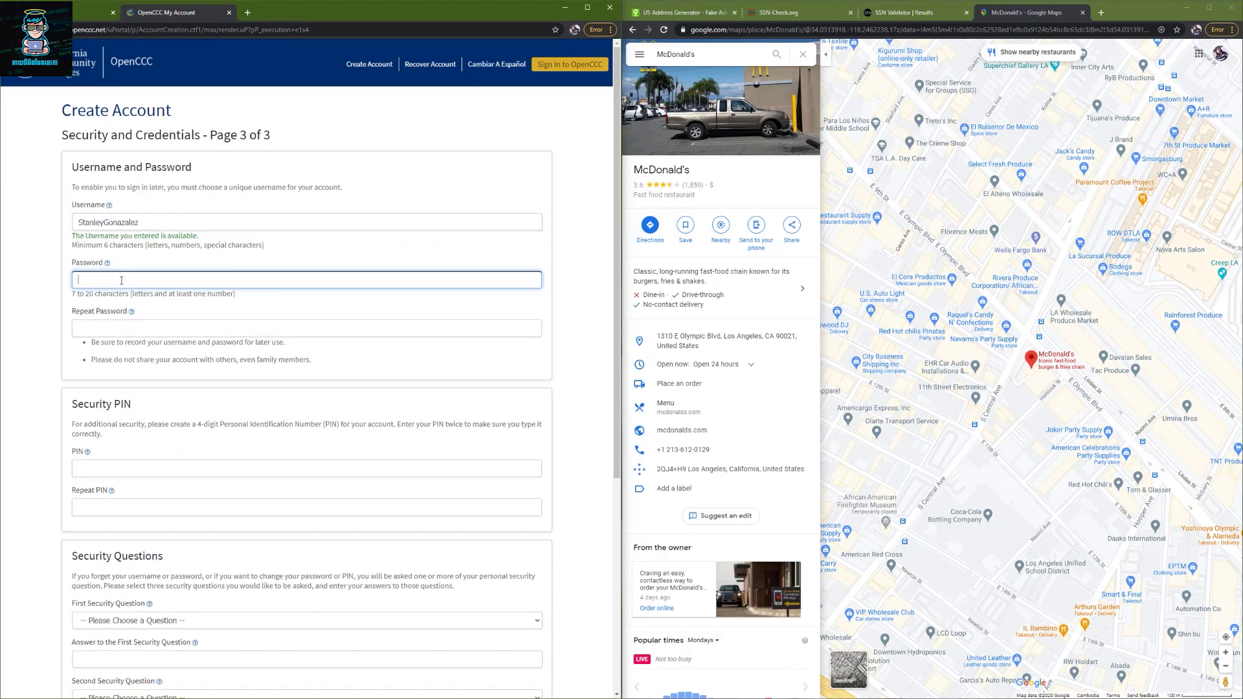
key("alt+Tab")
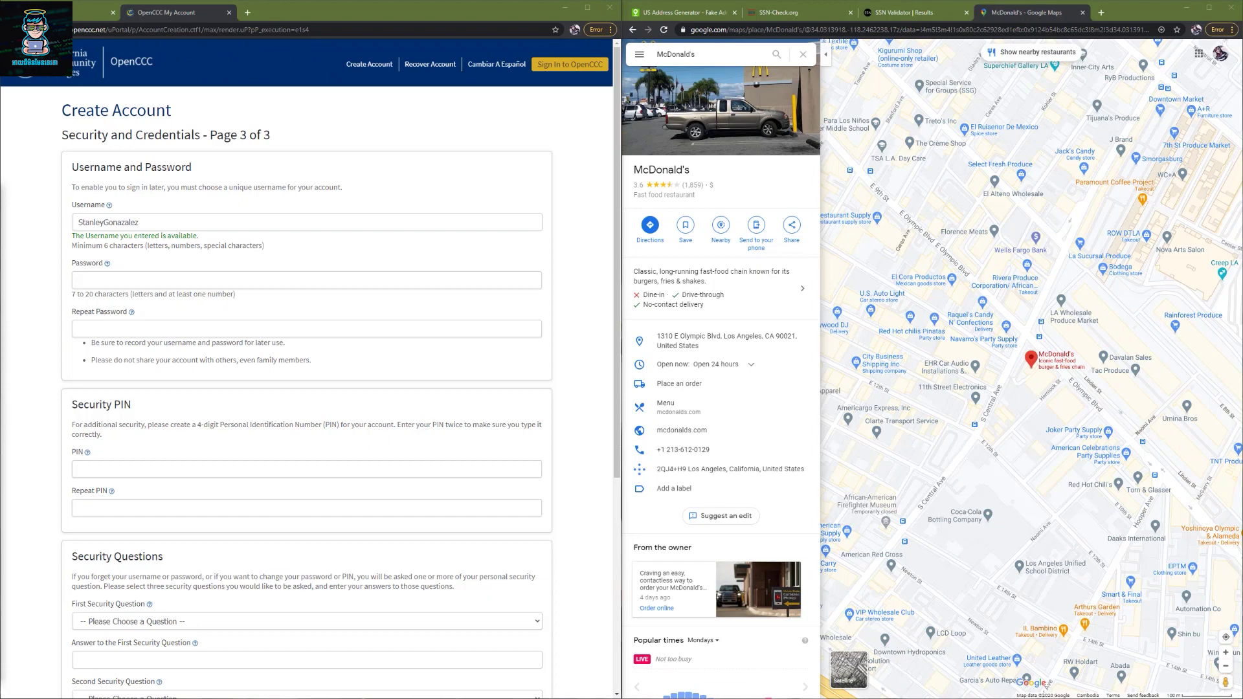
left_click(174, 287)
key("ctrl+v")
left_click(137, 339)
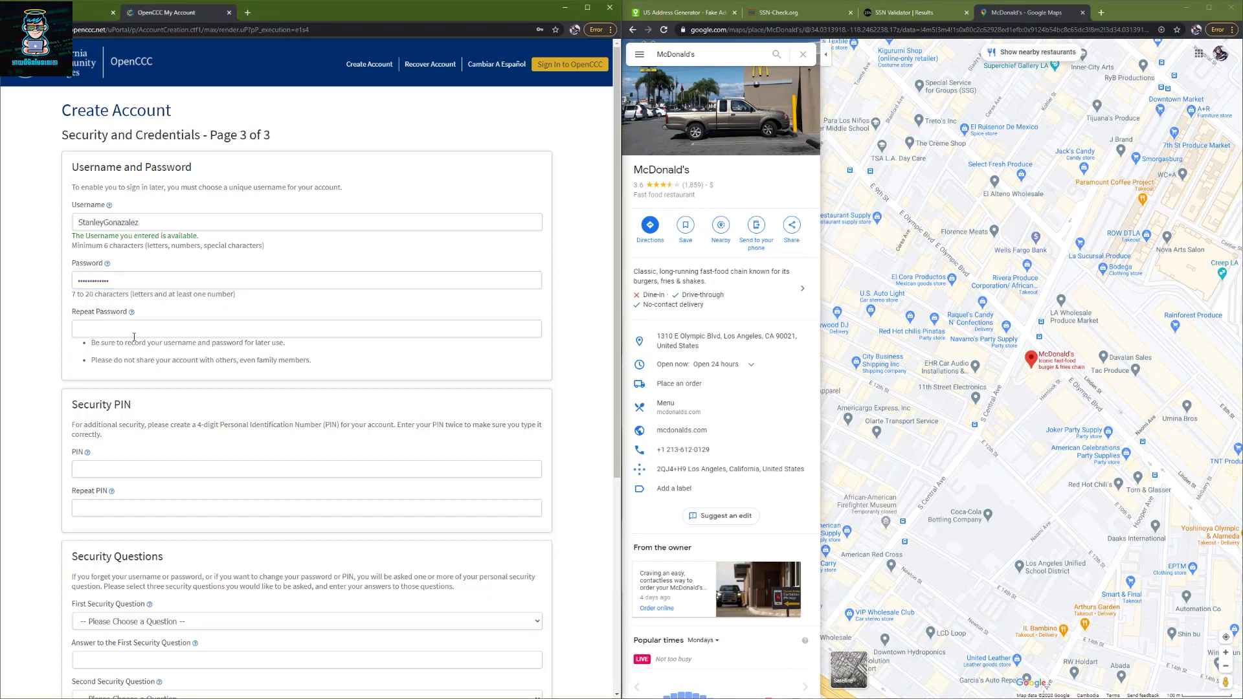
left_click(134, 329)
key("ctrl+v")
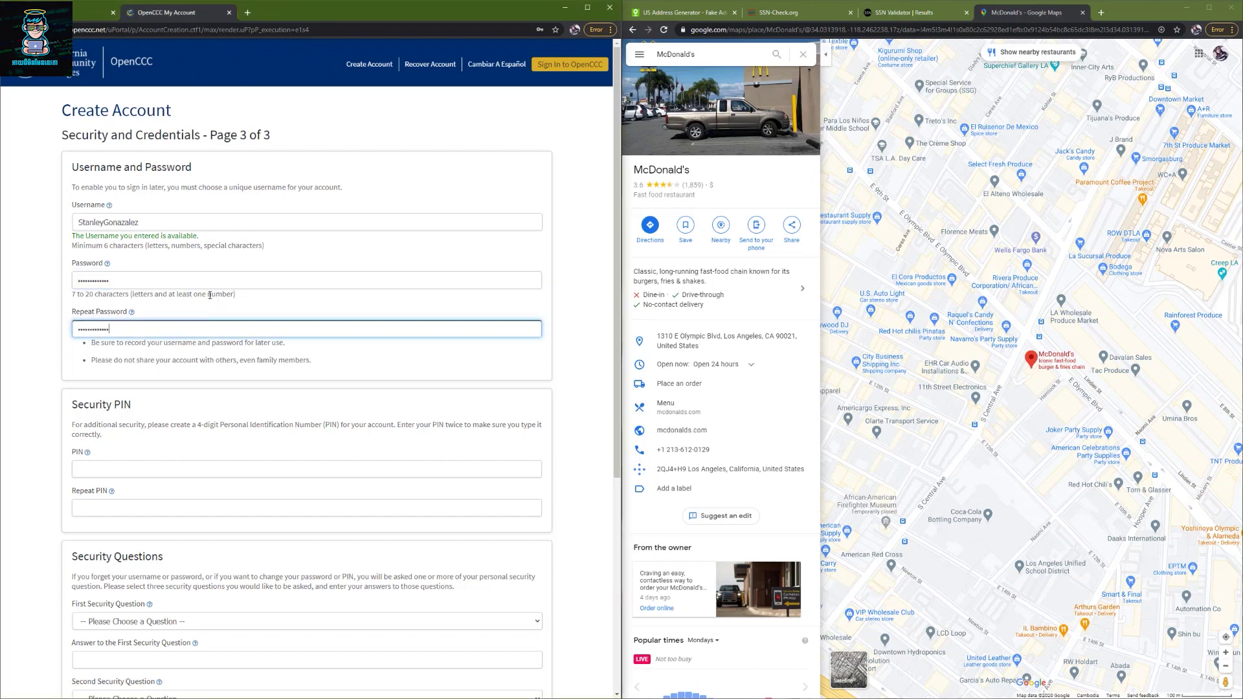
- Enter the 4-digit security PIN
left_click(123, 466)
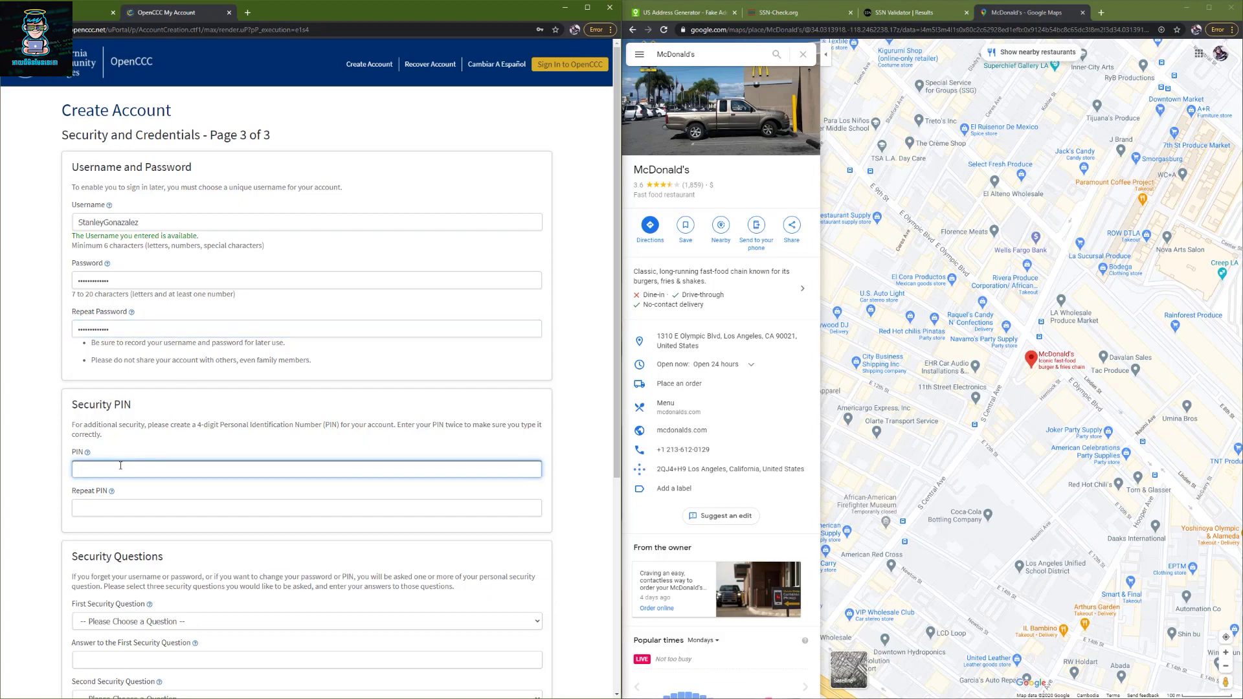
type("••••")
key("Tab")
key("Tab")
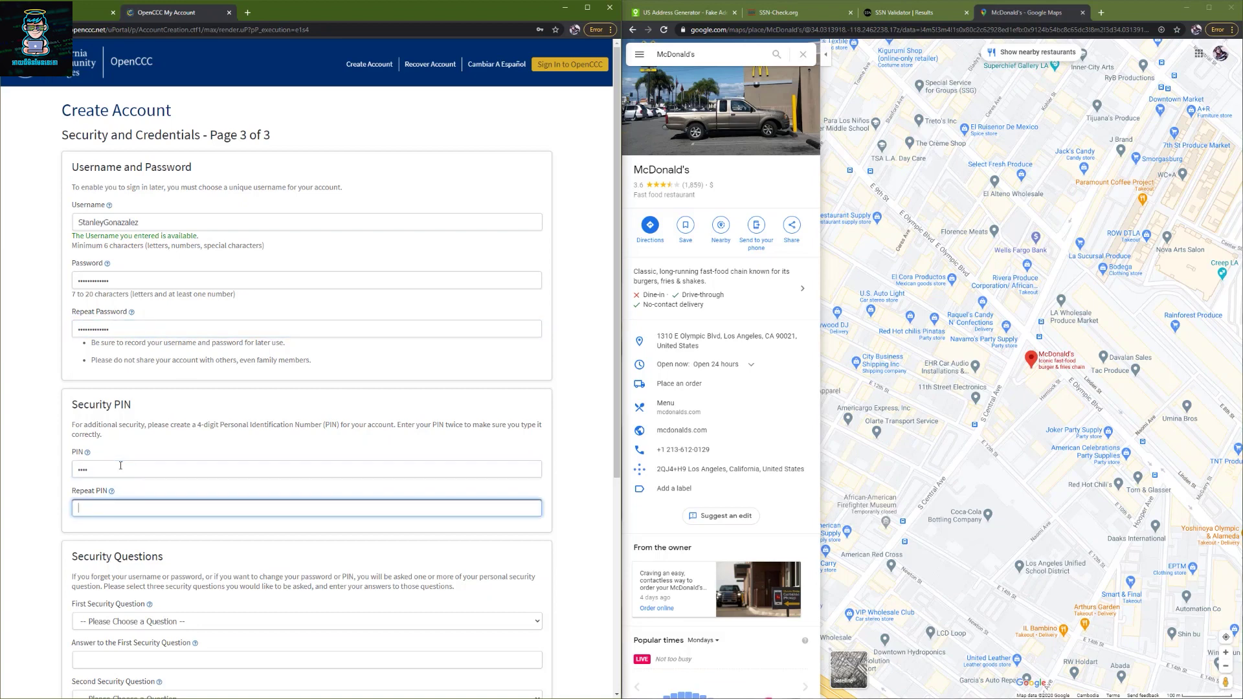
scroll(162, 519, "down", 2)
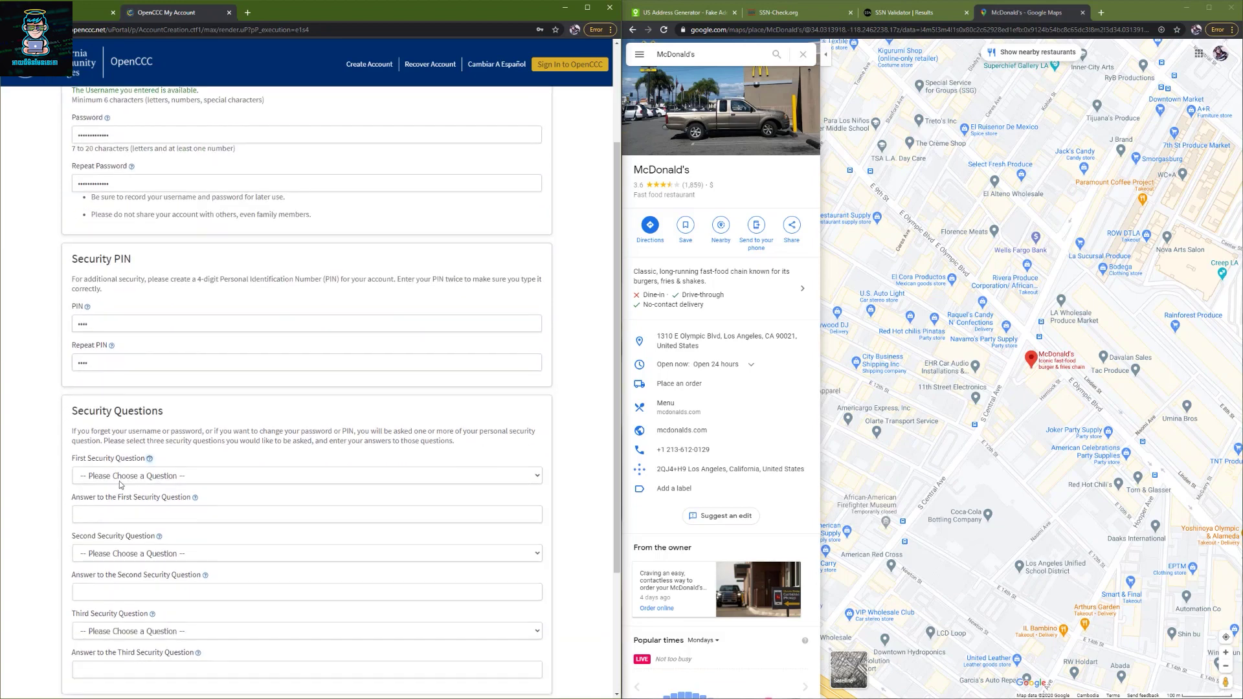
left_click(118, 481)
left_click(135, 501)
left_click(132, 514)
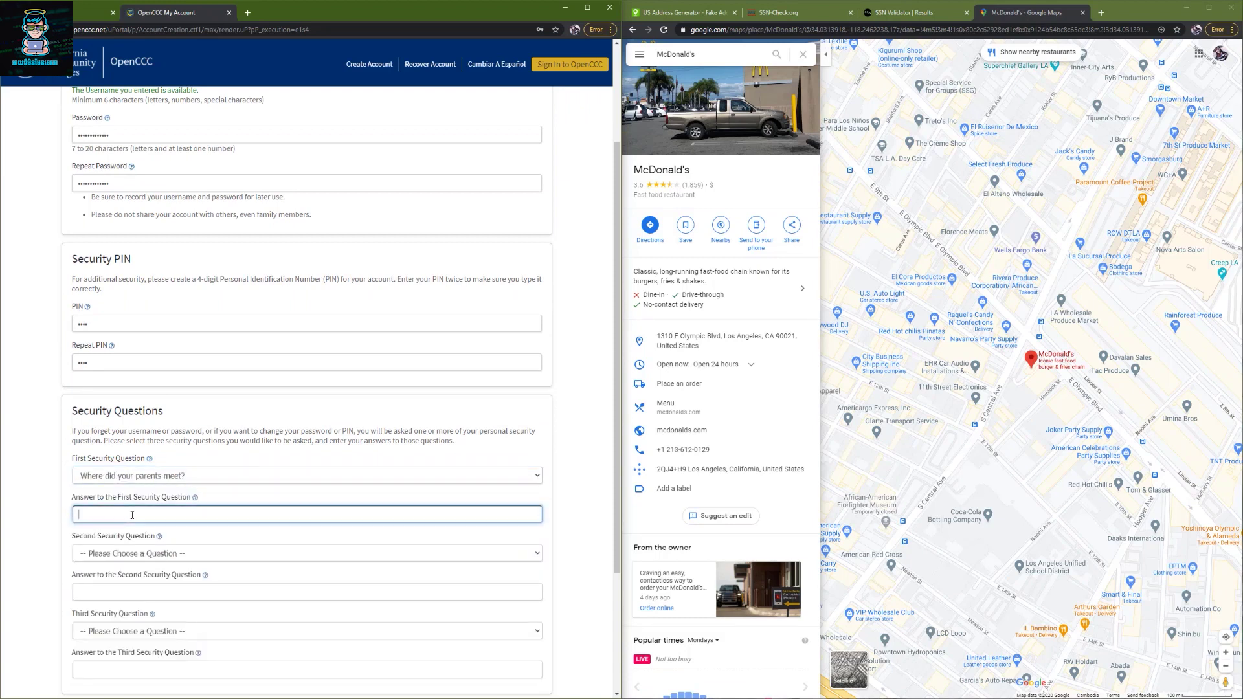
type("Los")
key("Tab")
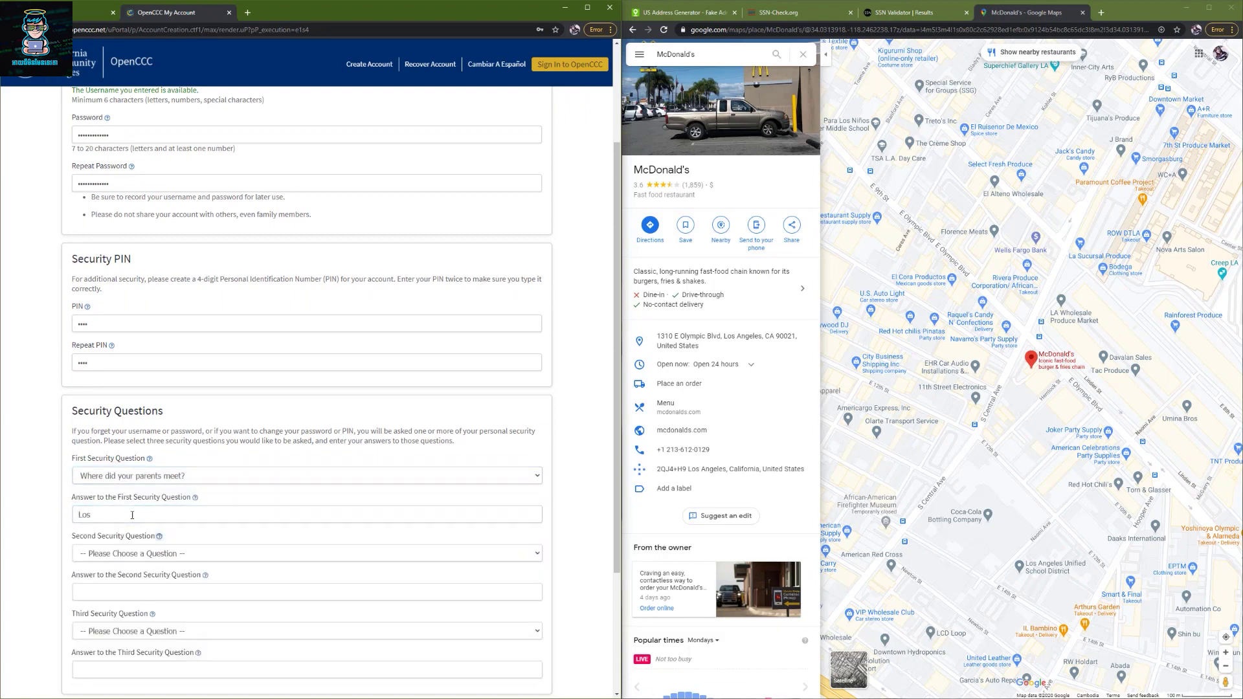
left_click(156, 553)
left_click(162, 406)
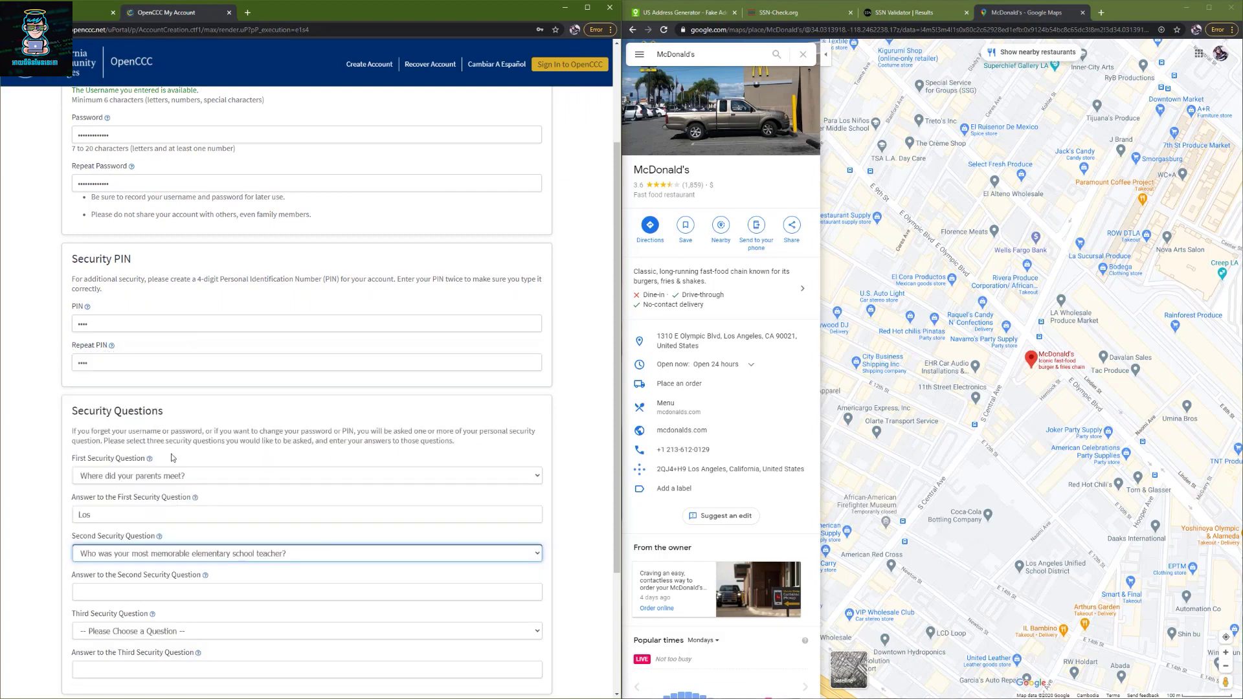
left_click(138, 590)
type("Anges")
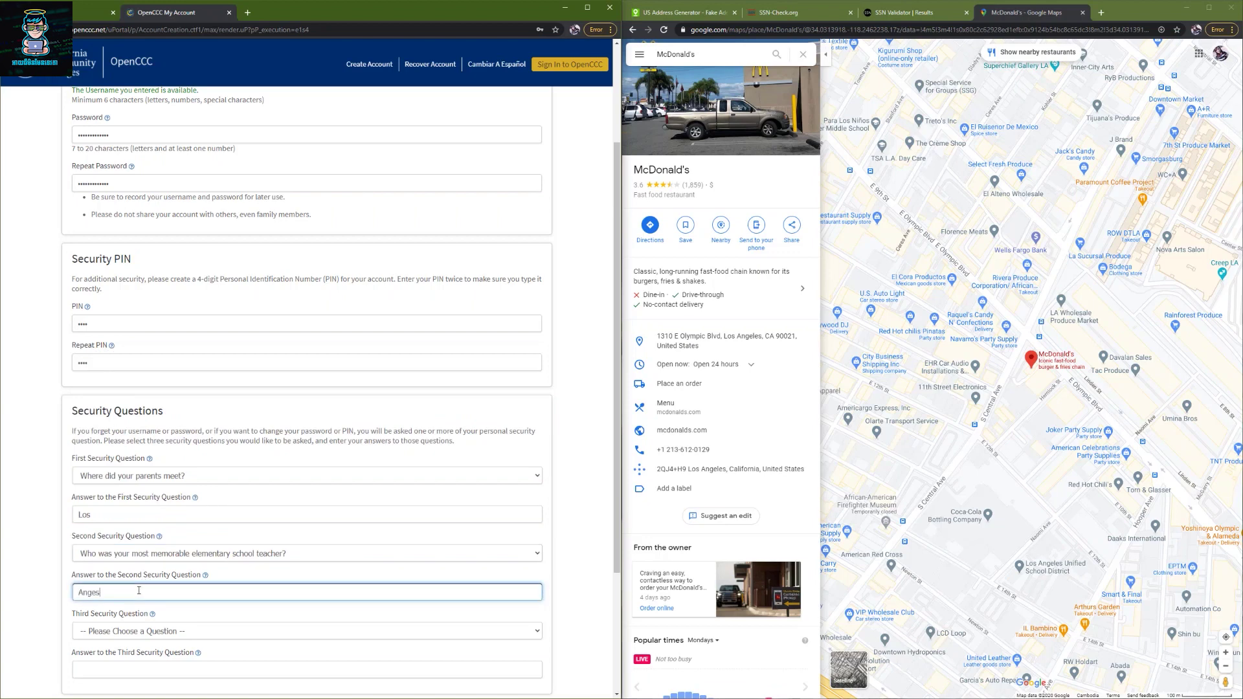
- Answer the childhood phone number question with 'Les' and tick the reCAPTCHA checkbox
left_click(170, 633)
left_click(171, 541)
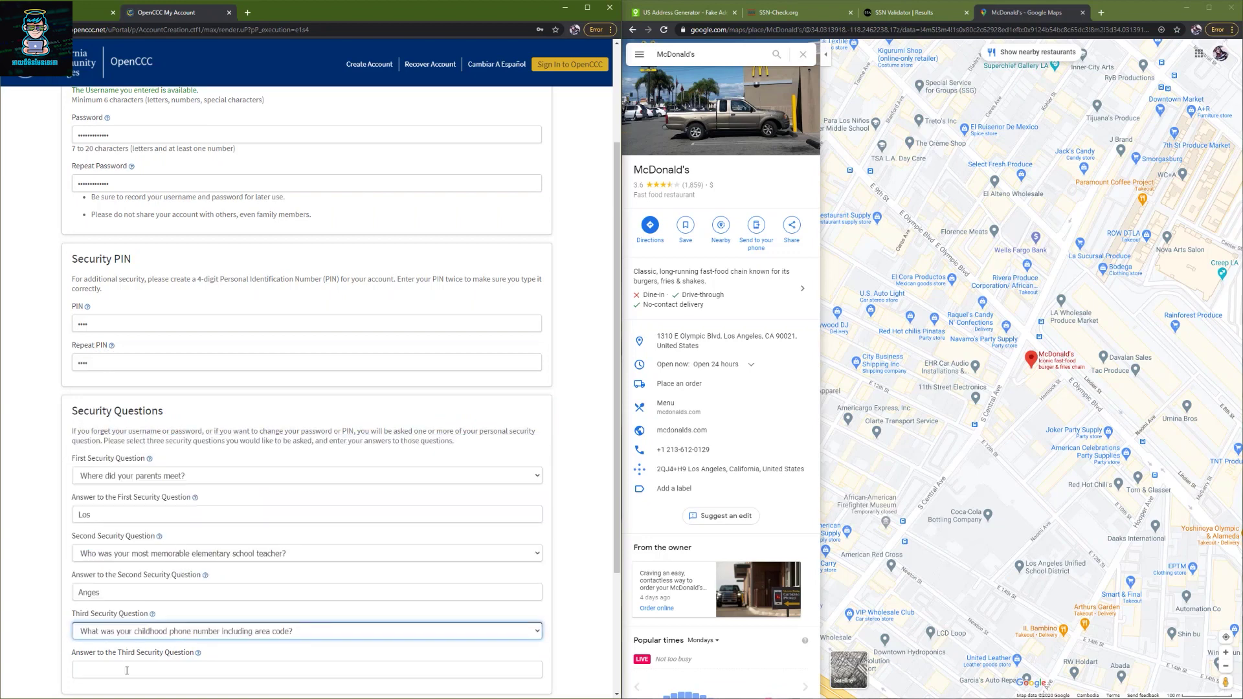
left_click(127, 670)
type("Les")
scroll(188, 627, "down", 3)
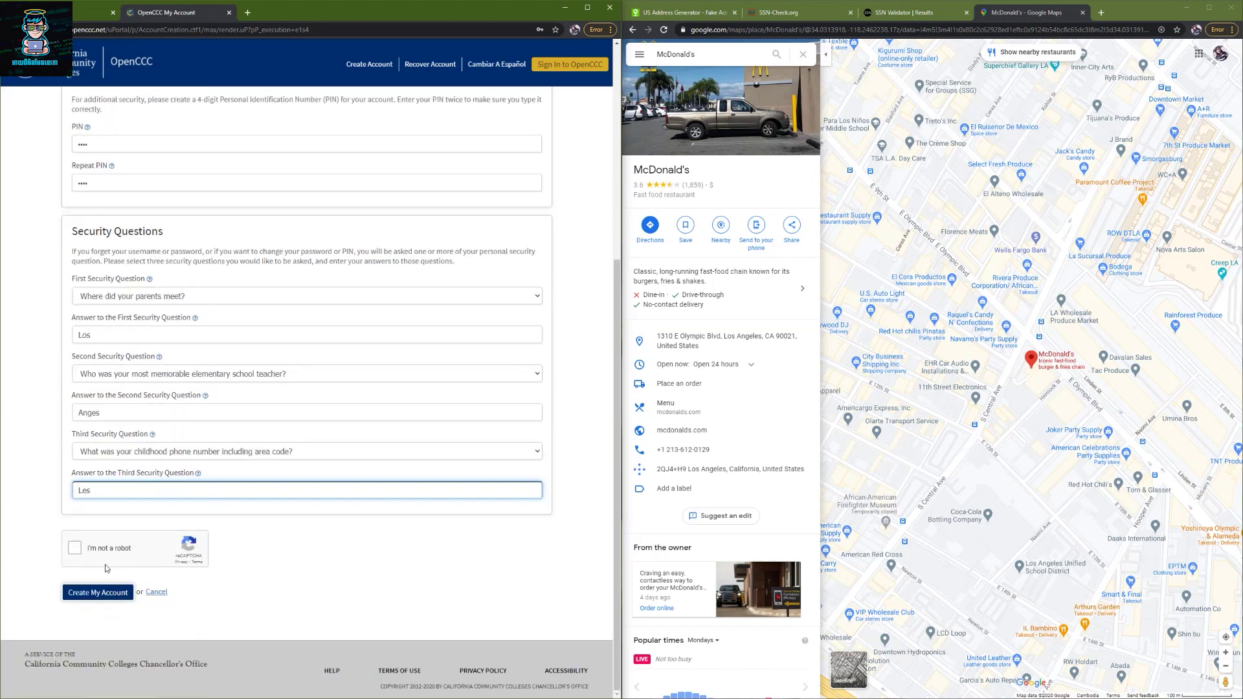
left_click(76, 552)
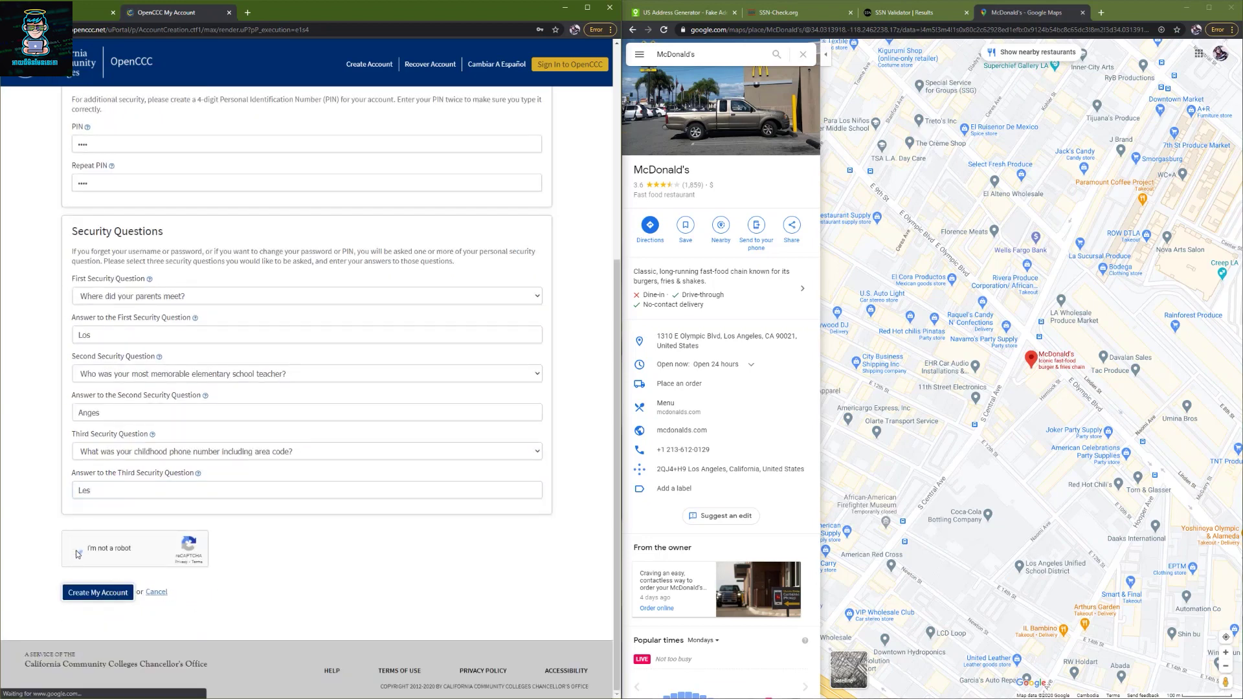
- Submit the new OpenCCC account, dismiss Chrome's password-saved notice, and continue past the Account Created page
left_click(99, 591)
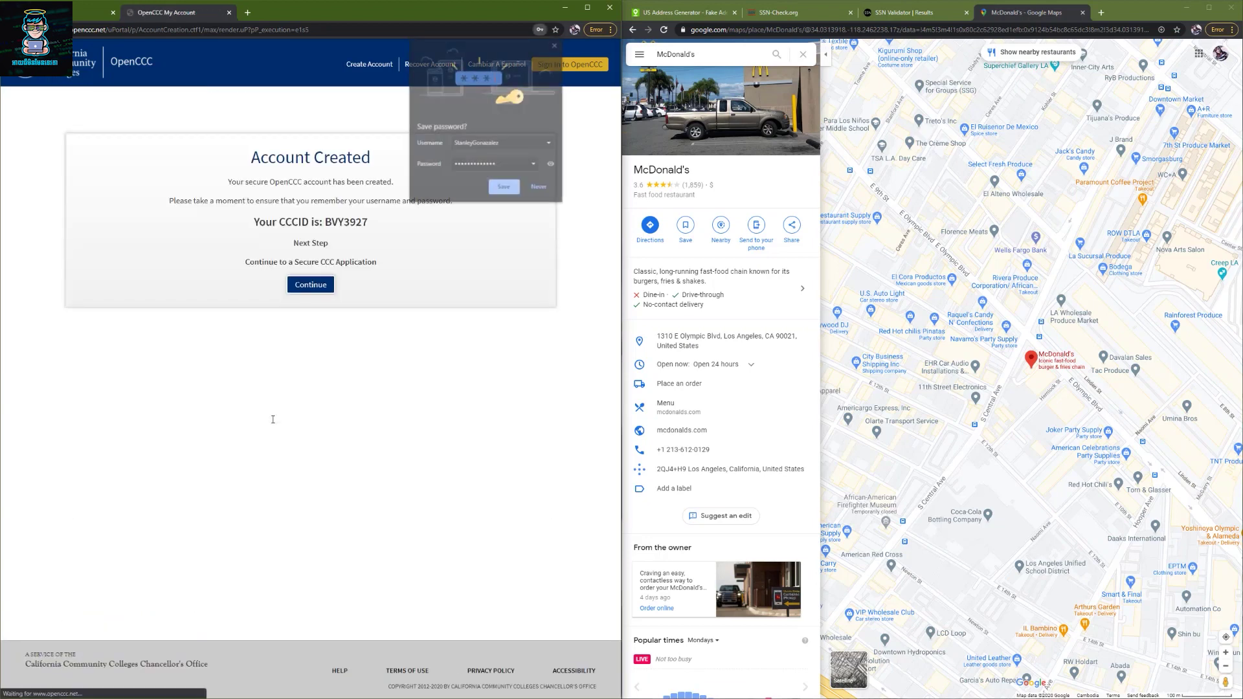
left_click(504, 188)
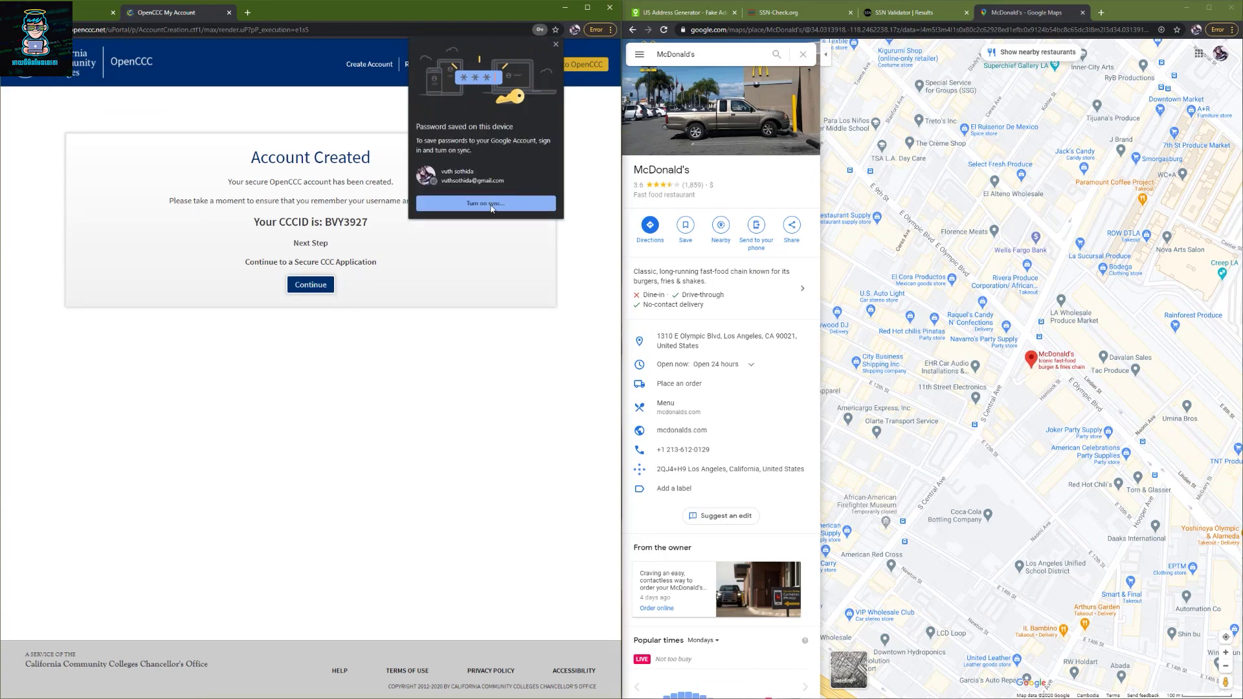
left_click(316, 294)
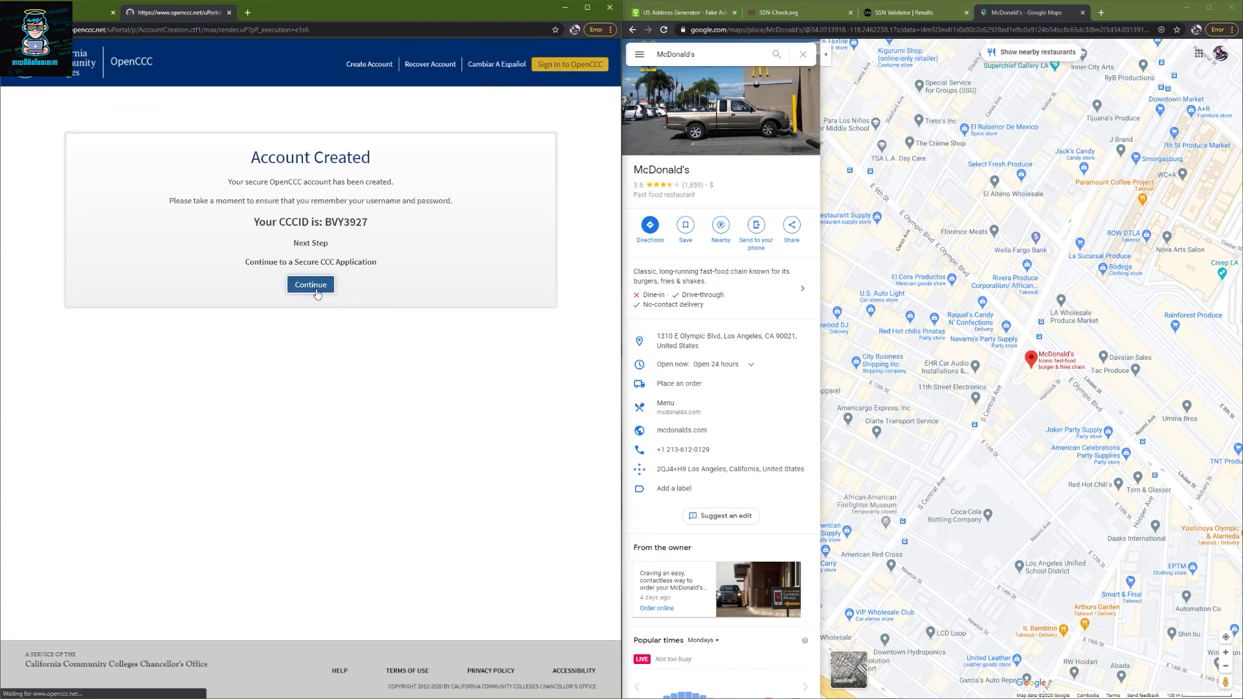
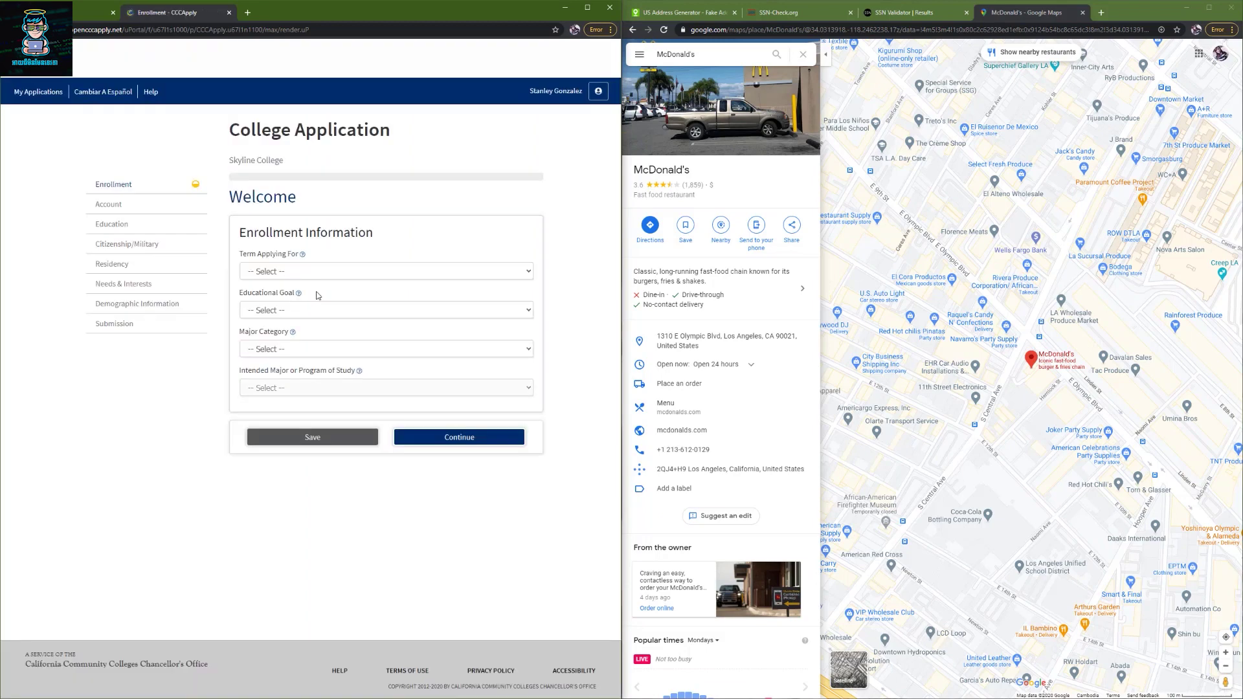
- Apply for the Fall 2020 term with the goal of transferring without an associate degree
left_click(309, 277)
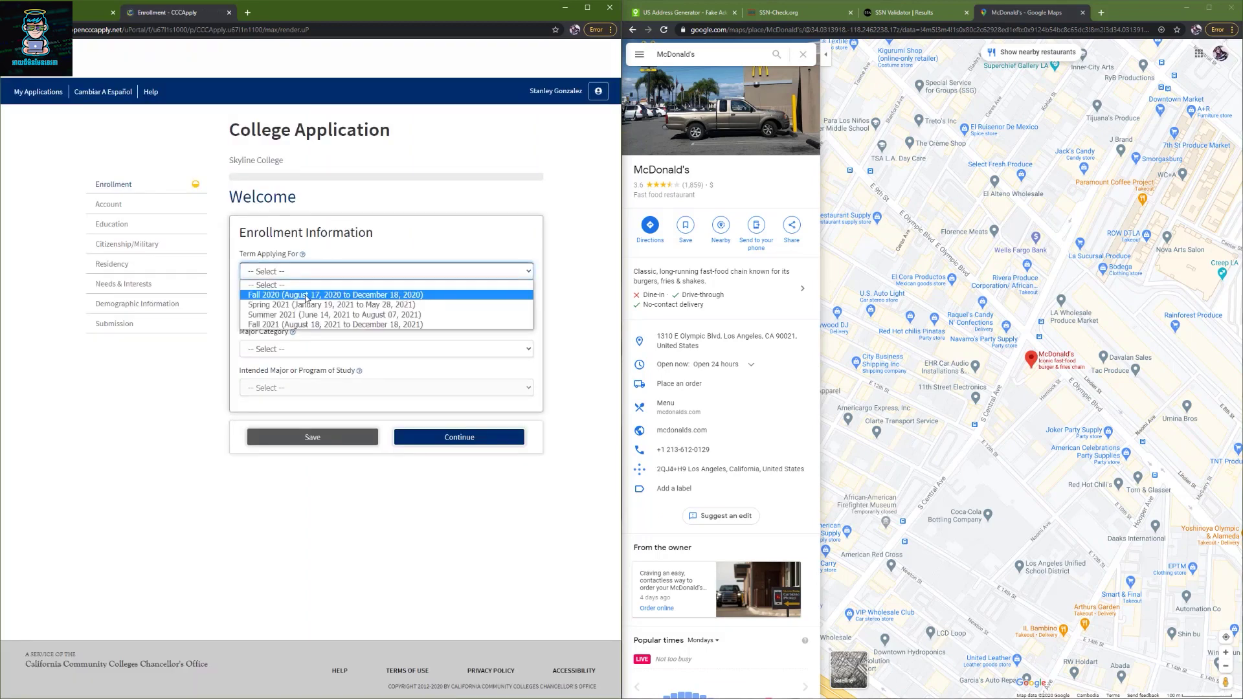
left_click(310, 290)
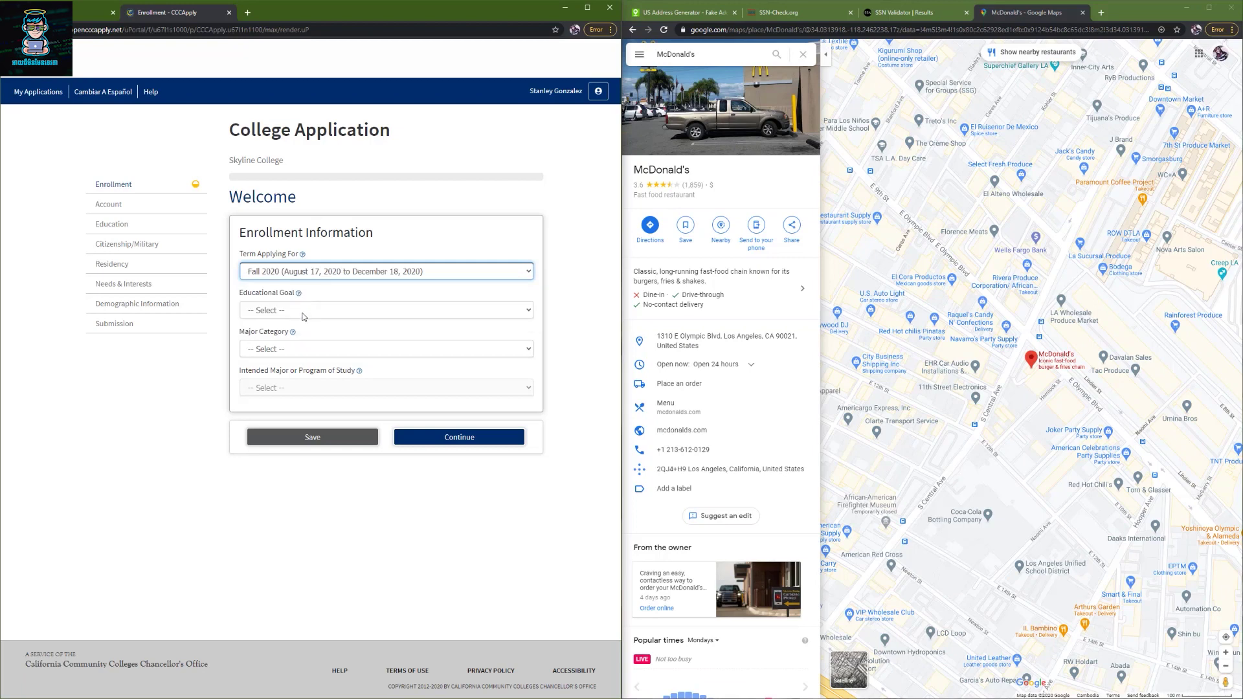
left_click(303, 316)
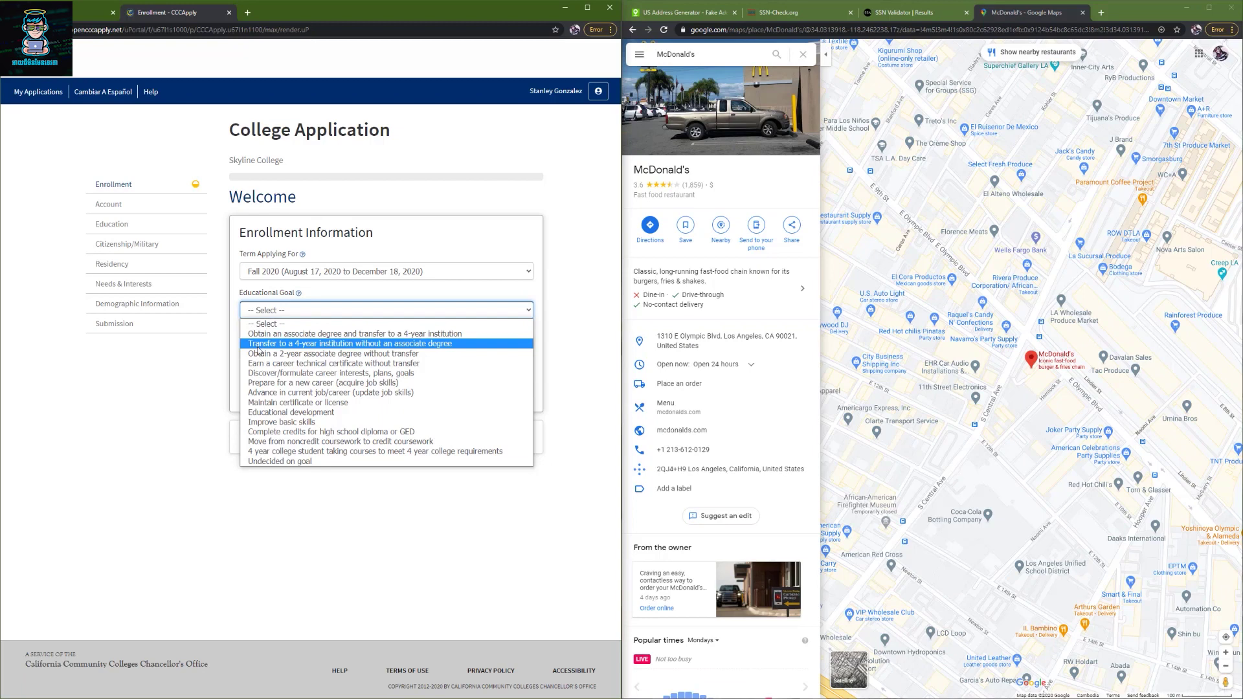
left_click(258, 343)
- Select Accounting (Certificate) as the intended major under All Majors
left_click(289, 349)
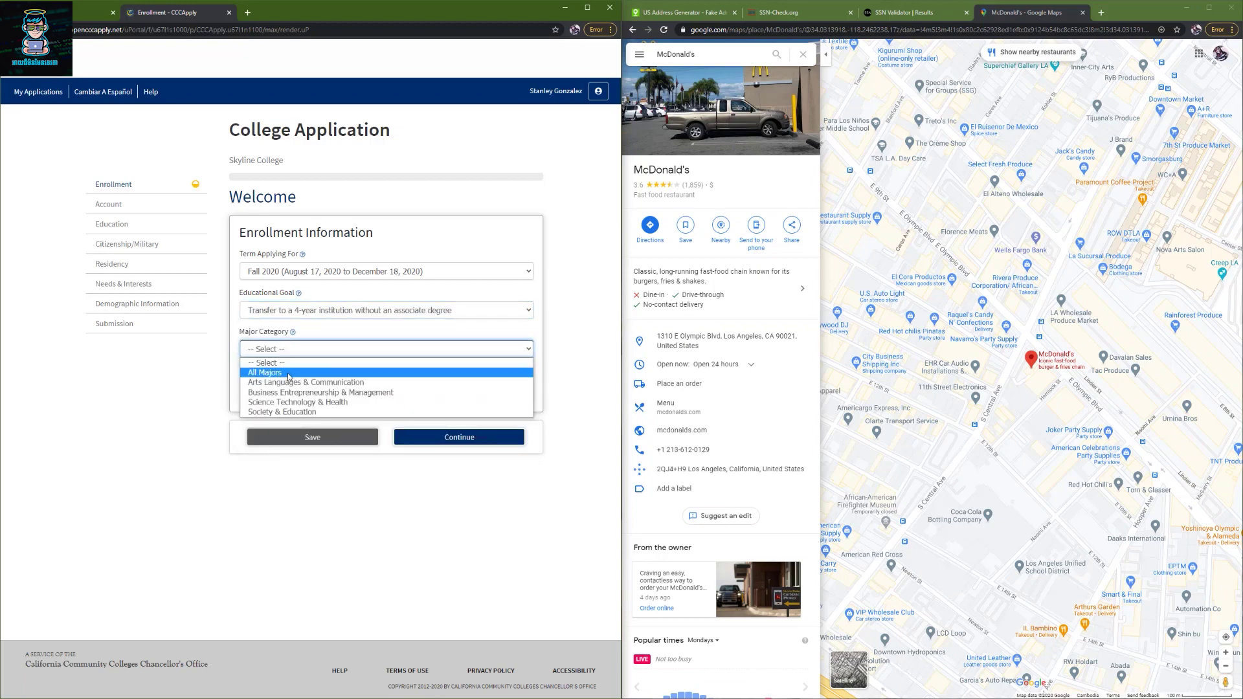
left_click(288, 373)
left_click(289, 388)
left_click(286, 421)
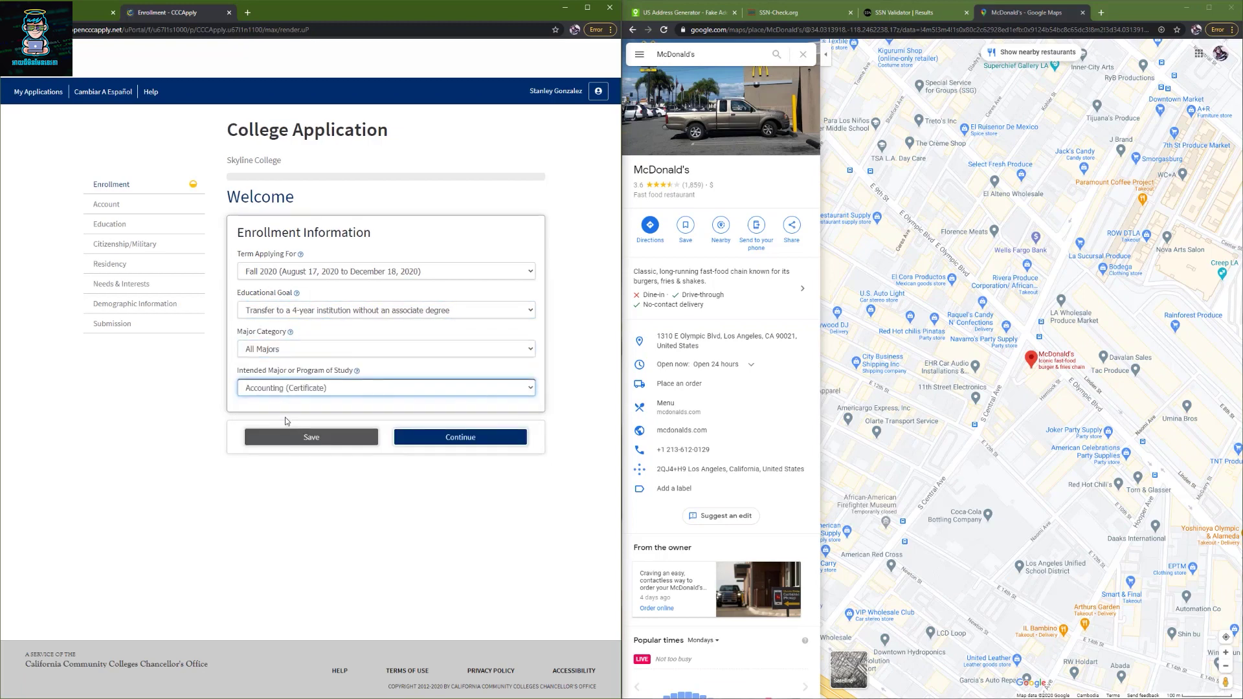
- Save the enrollment and use the permanent address as the mailing address
left_click(433, 438)
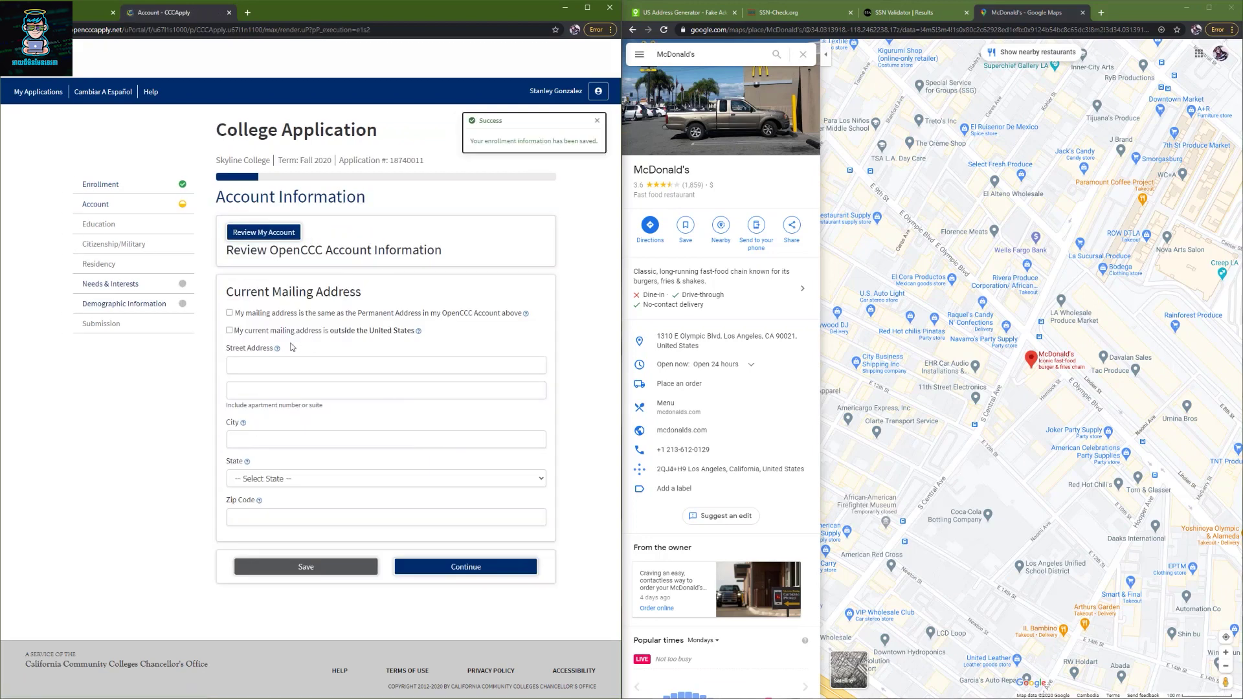
left_click(230, 313)
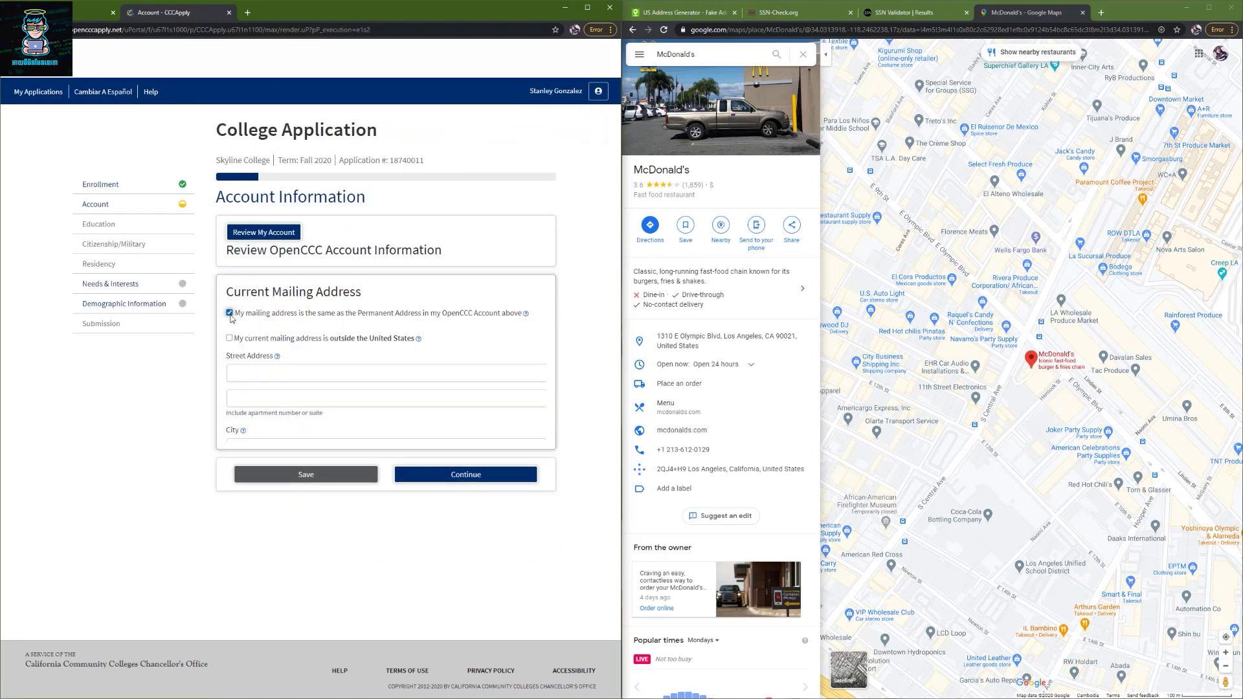
left_click(471, 365)
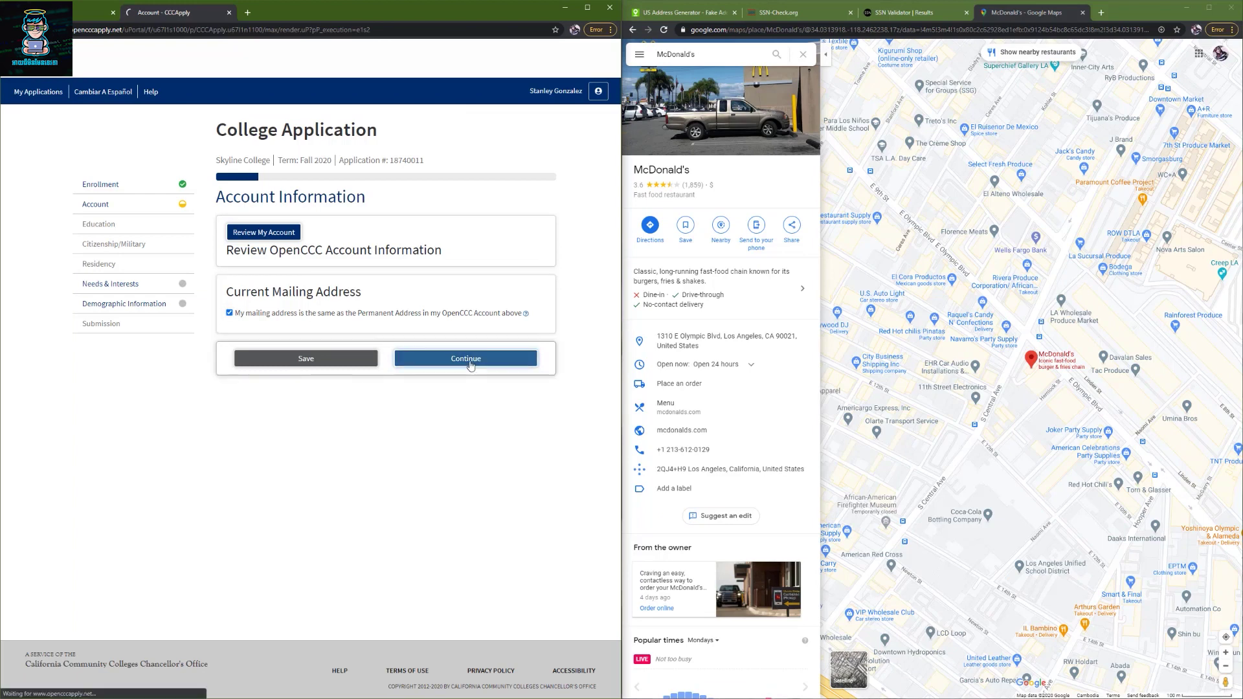
- Mark a first-time college student who received a diploma from a U.S. high school
left_click(295, 272)
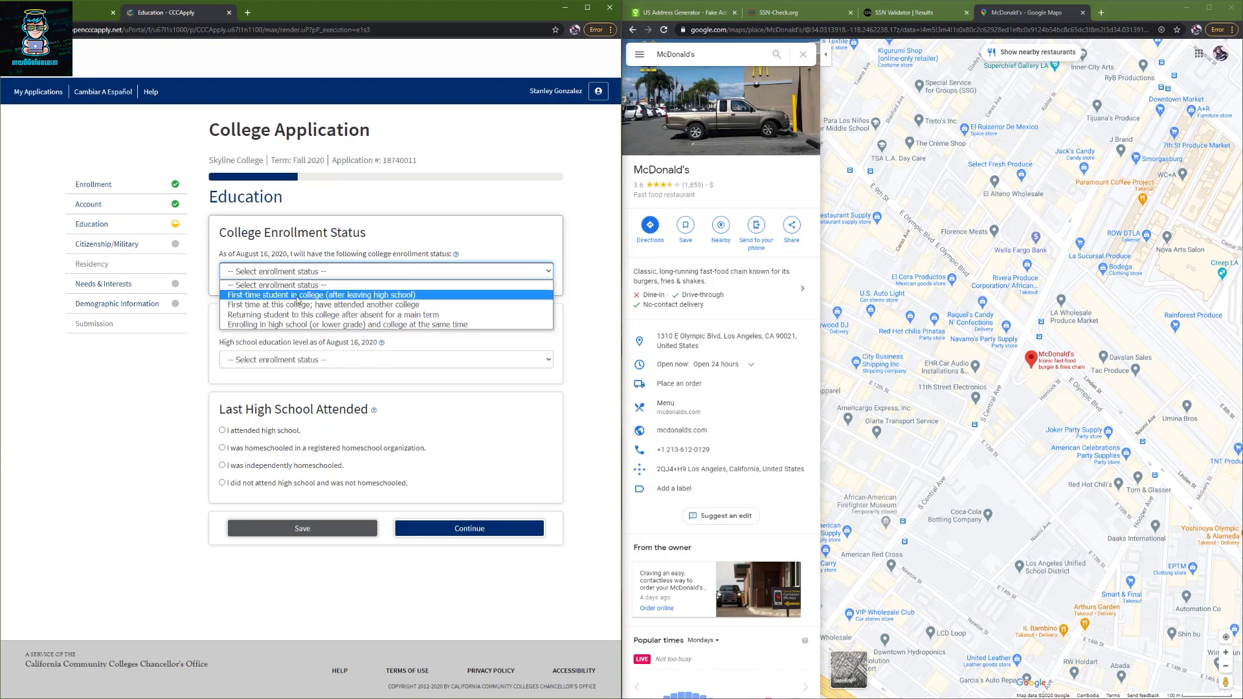
left_click(298, 298)
left_click(279, 360)
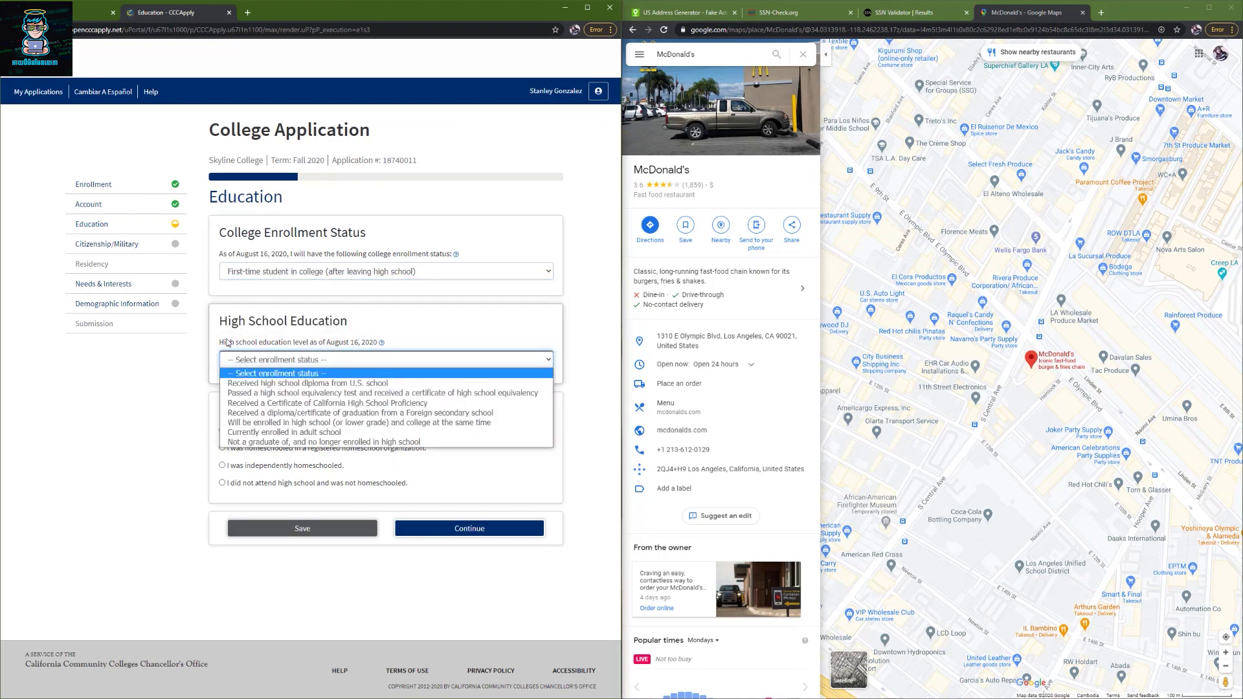
left_click(230, 342)
left_click(277, 359)
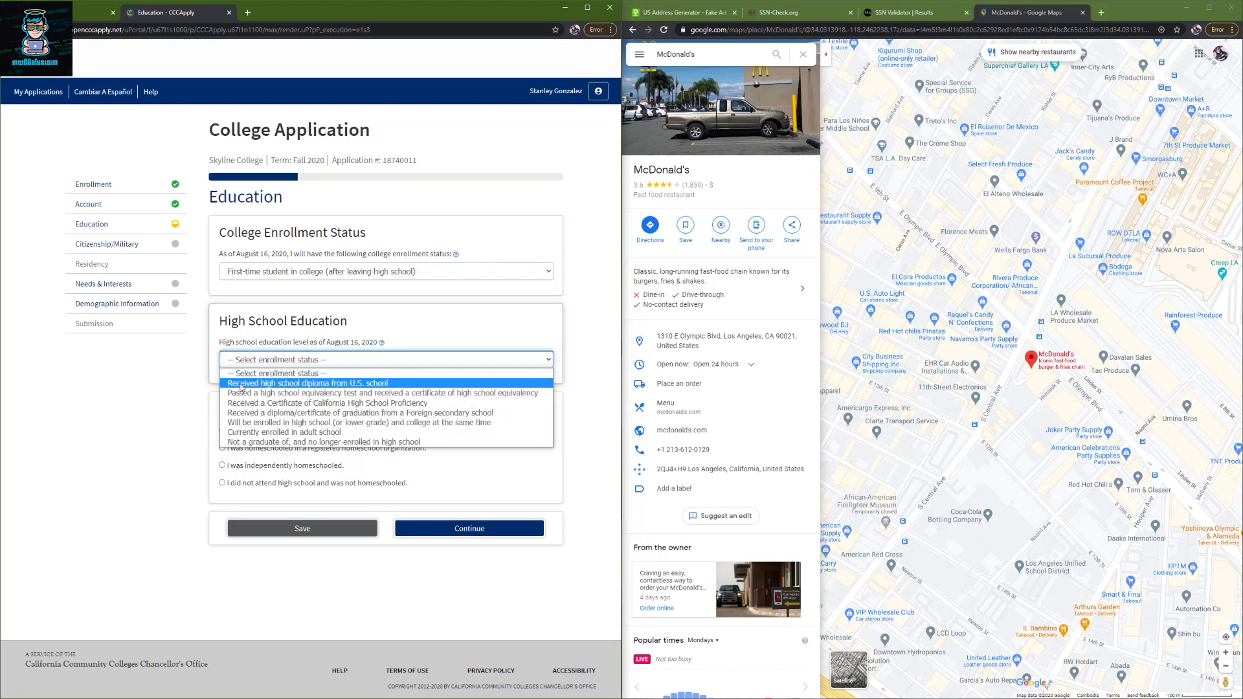
left_click(334, 386)
- Set the completion date to June 15, 2016, and answer Yes to receiving it in California
left_click(265, 414)
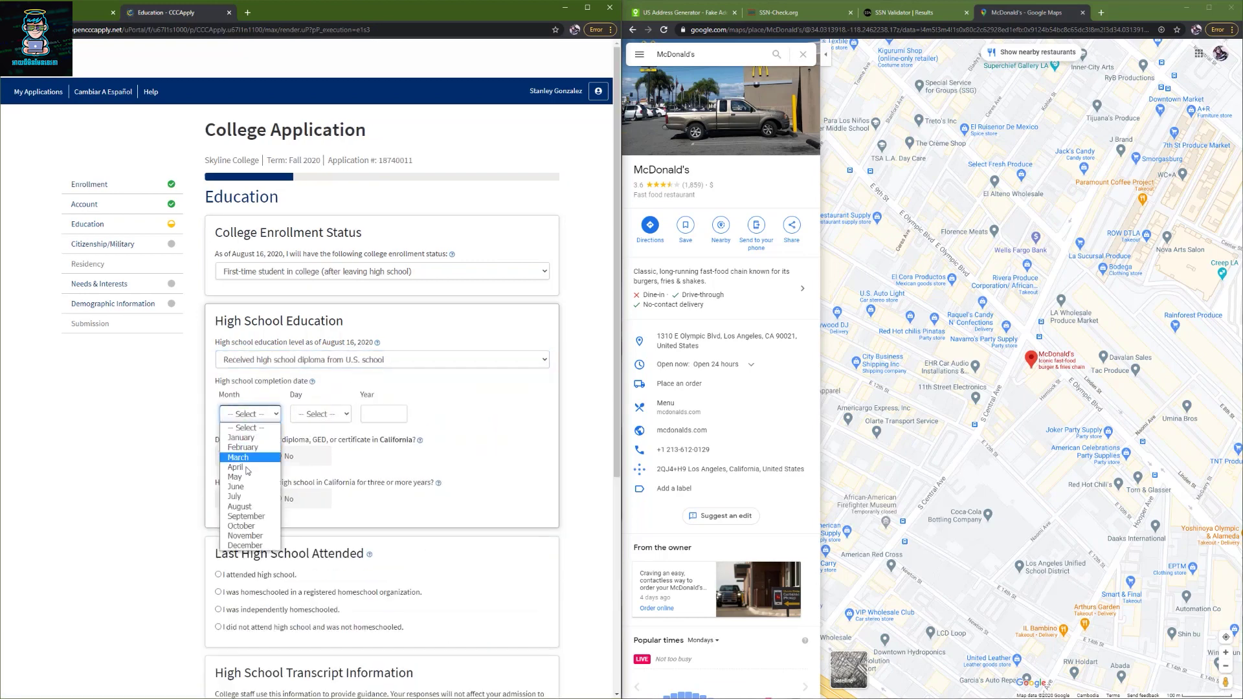
left_click(237, 486)
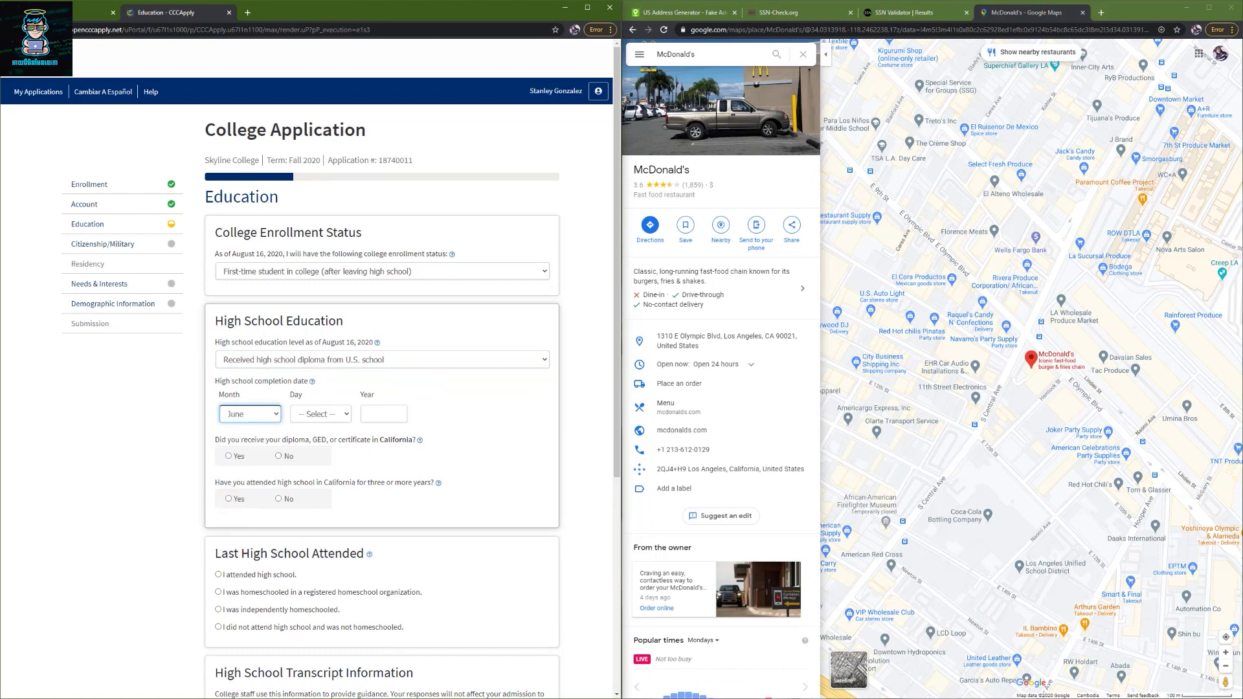
key("alt+Tab")
left_click(322, 415)
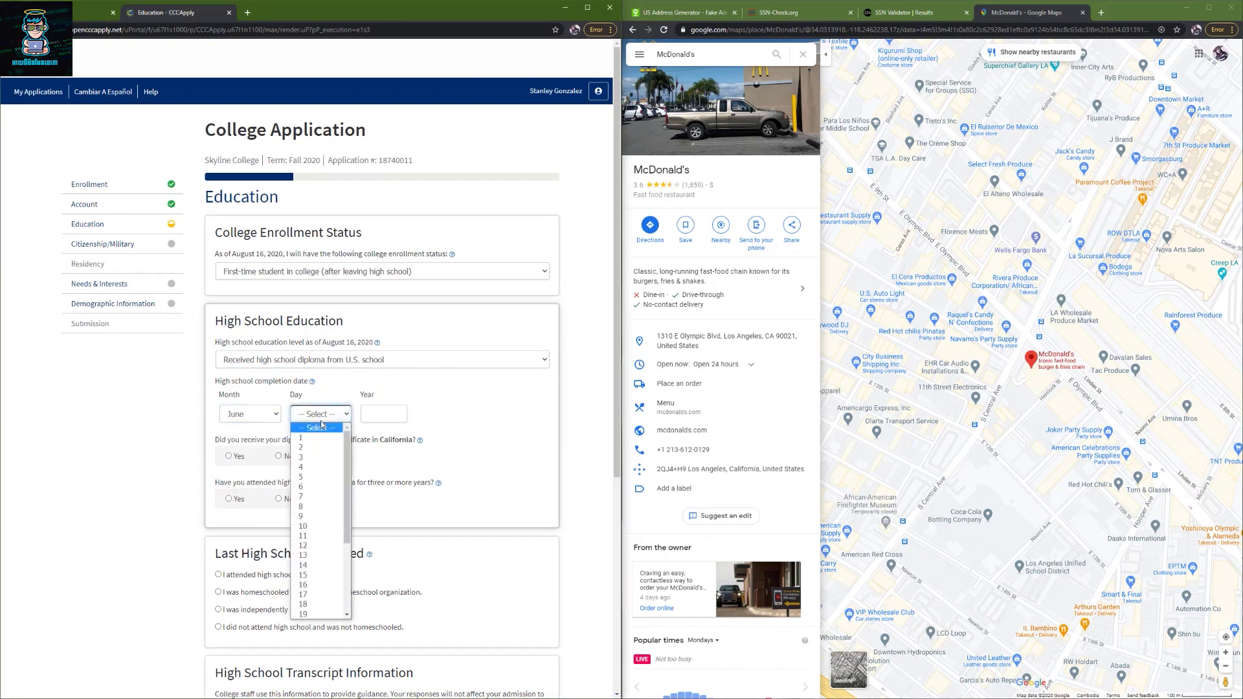
left_click(303, 574)
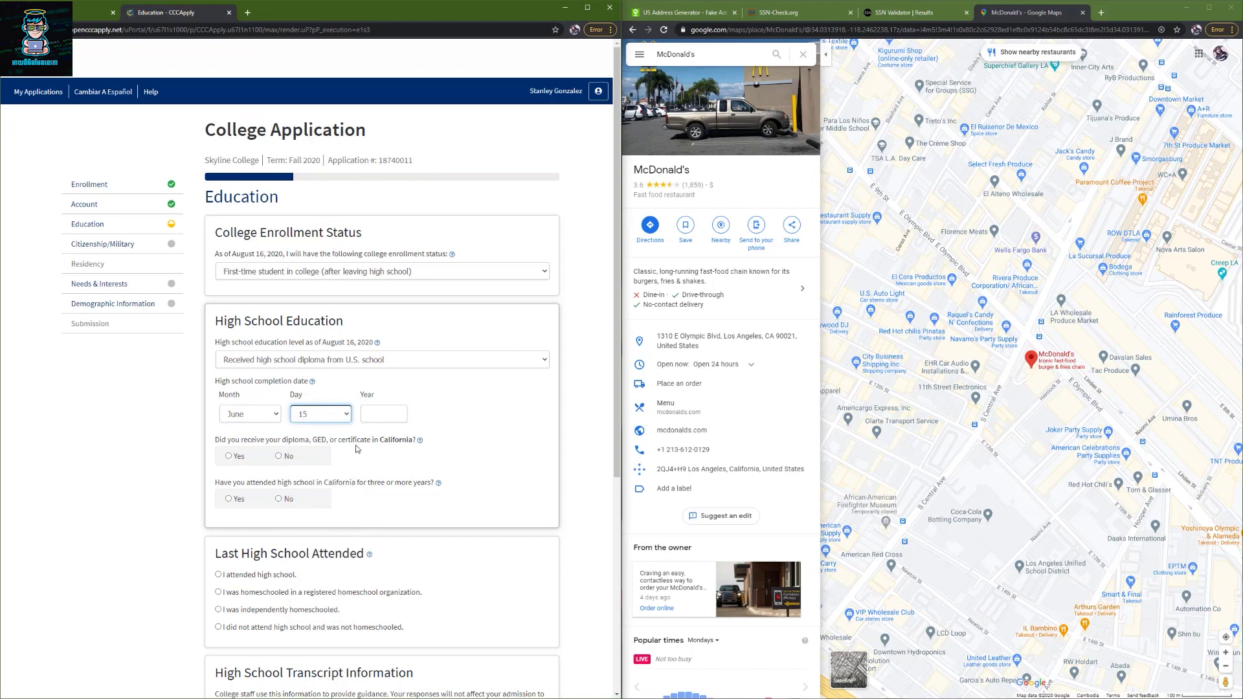
left_click(384, 415)
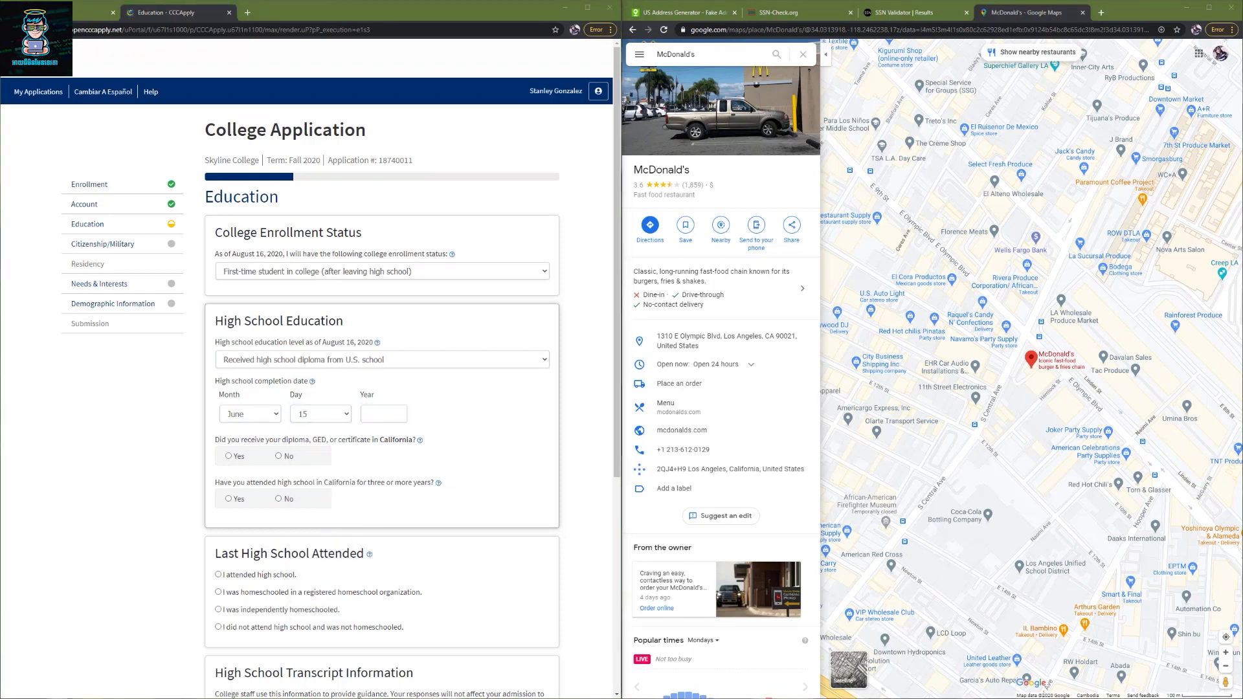
left_click(376, 415)
type("2016")
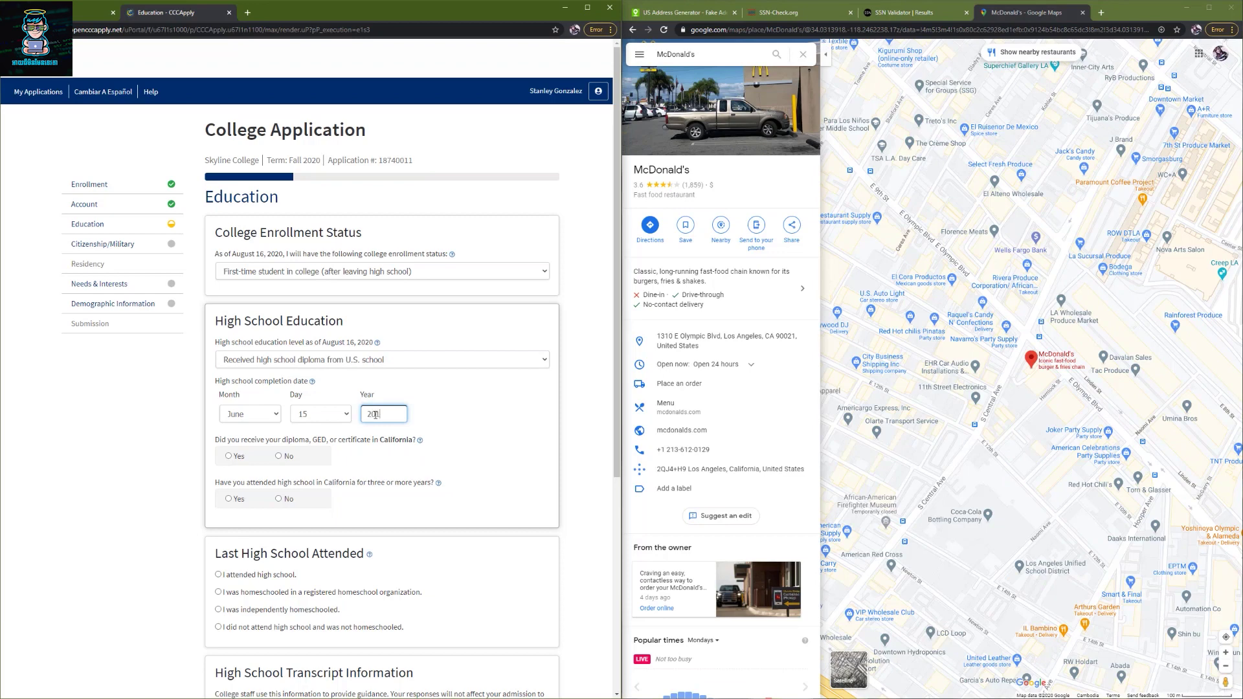
left_click(230, 456)
- Answer Yes to three years of California high school and confirm high school attendance
left_click(230, 498)
scroll(234, 502, "down", 2)
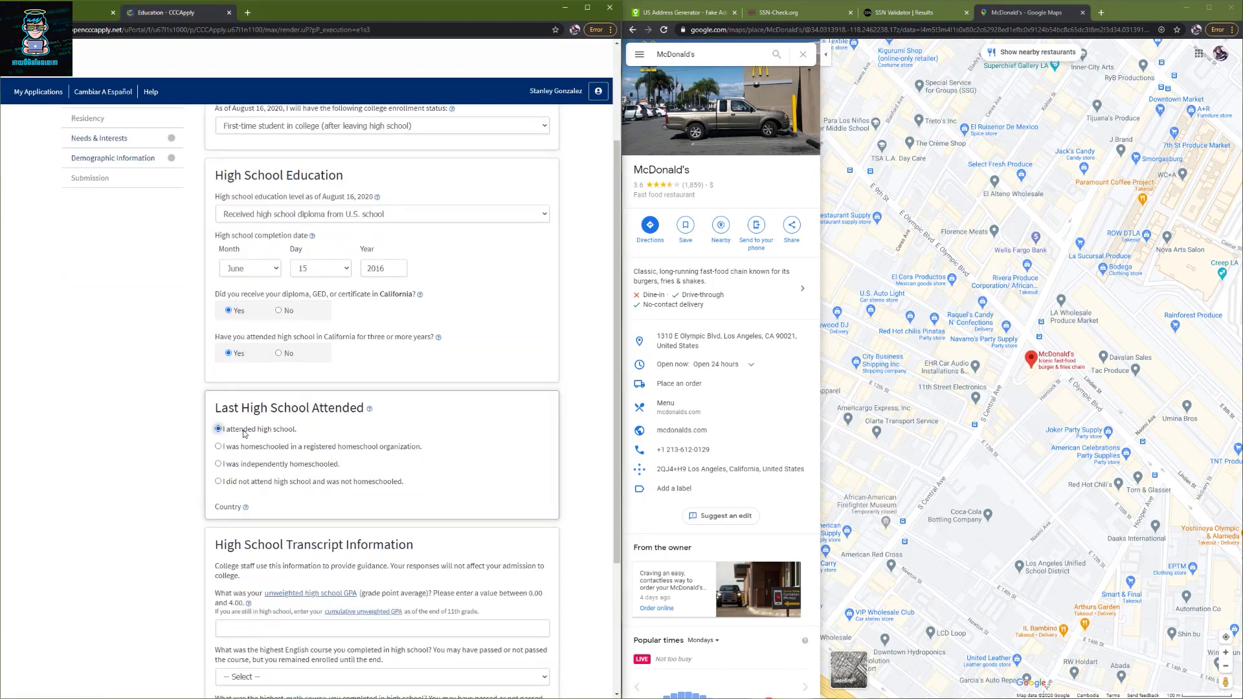
left_click(246, 431)
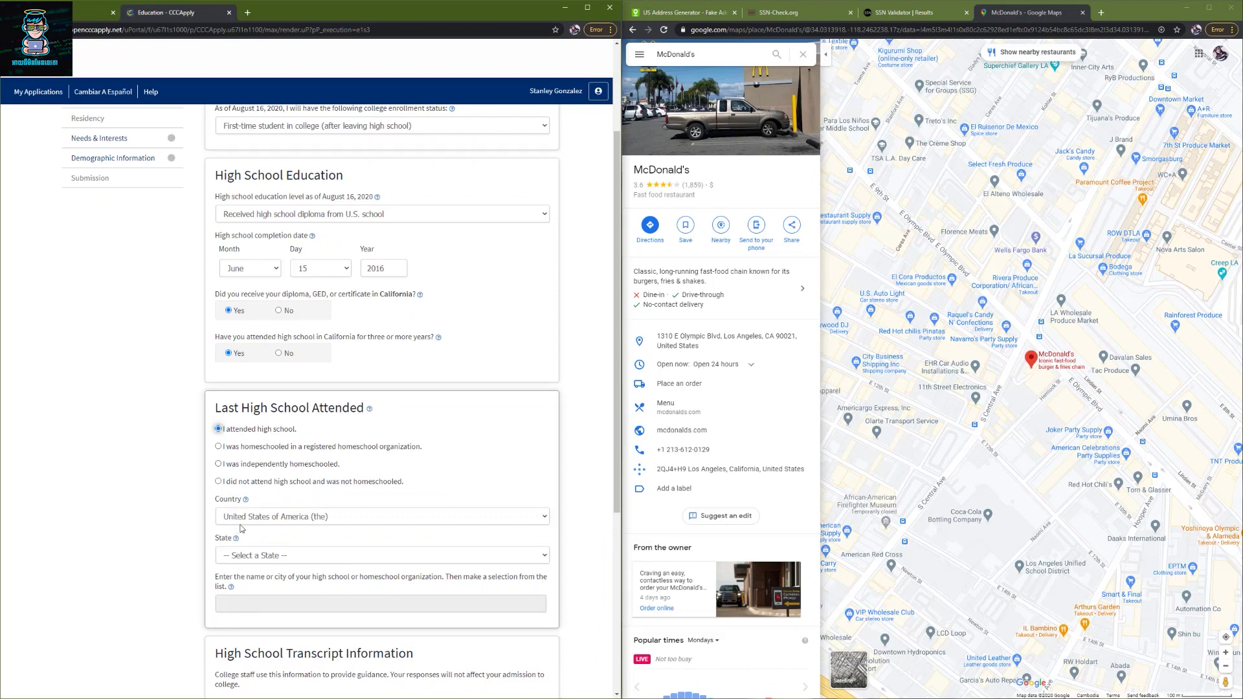
scroll(359, 527, "down", 2)
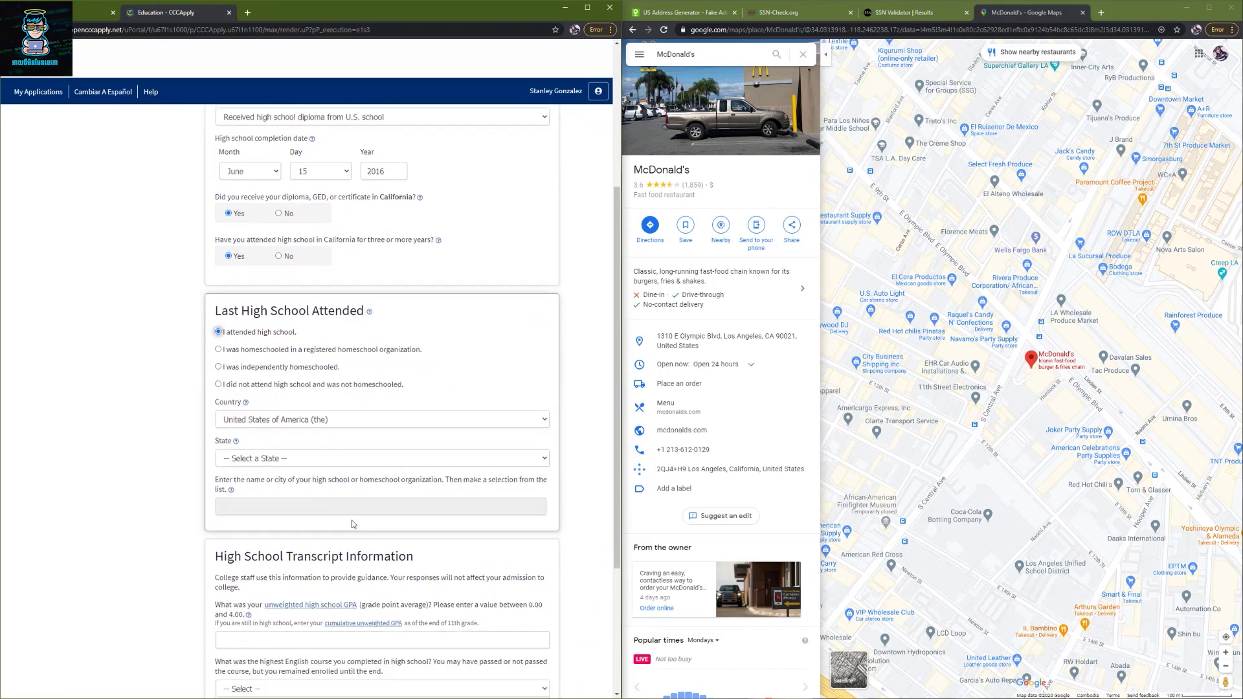
- Set the last high school to Herzl, Los Angeles in California, searching 'Los Ang'
left_click(280, 460)
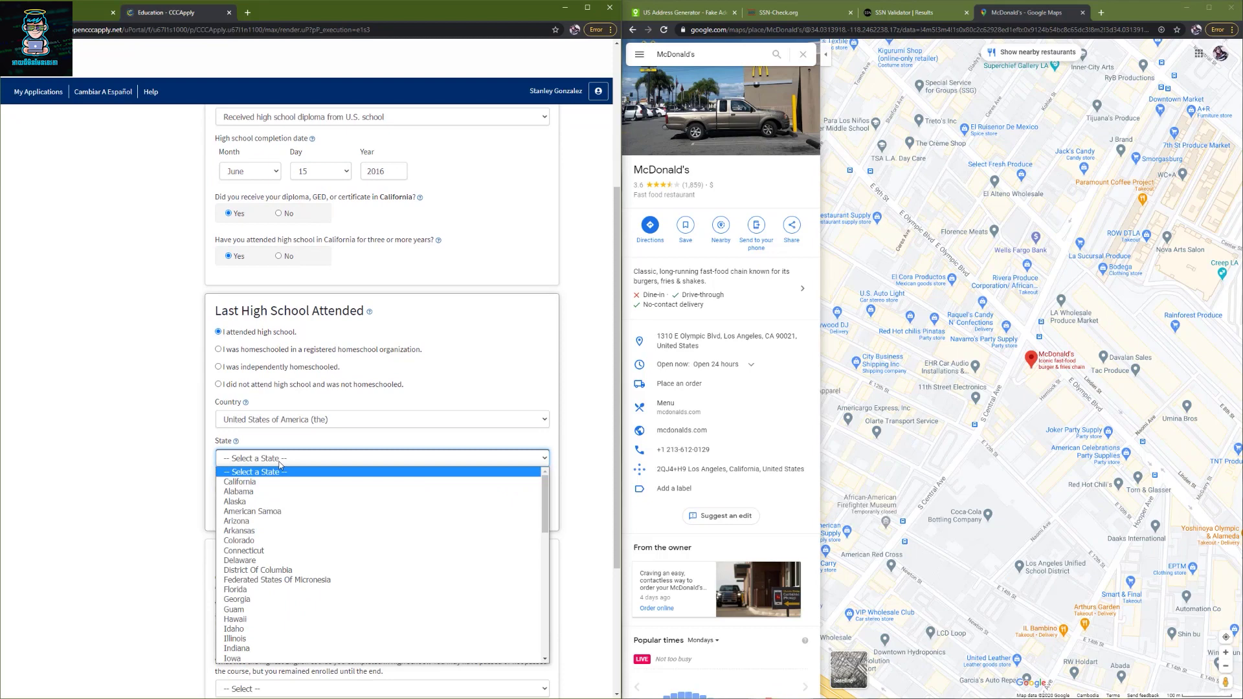
key("Down")
key("l")
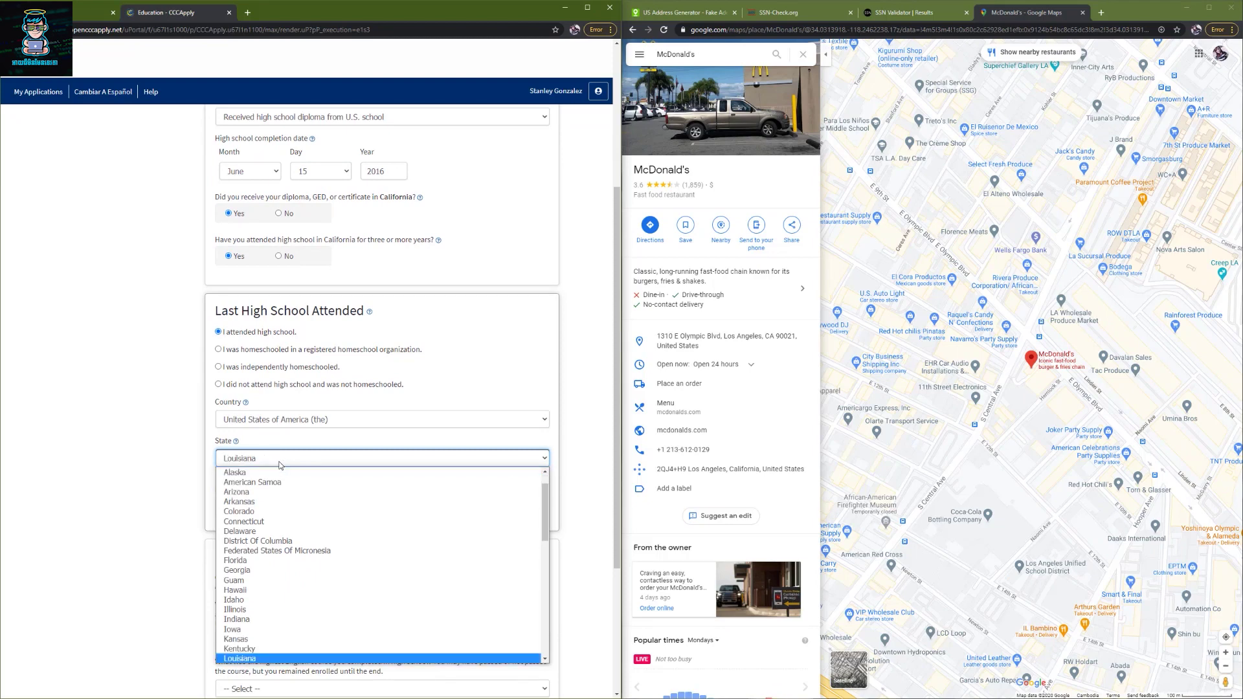
key("Home")
key("Down")
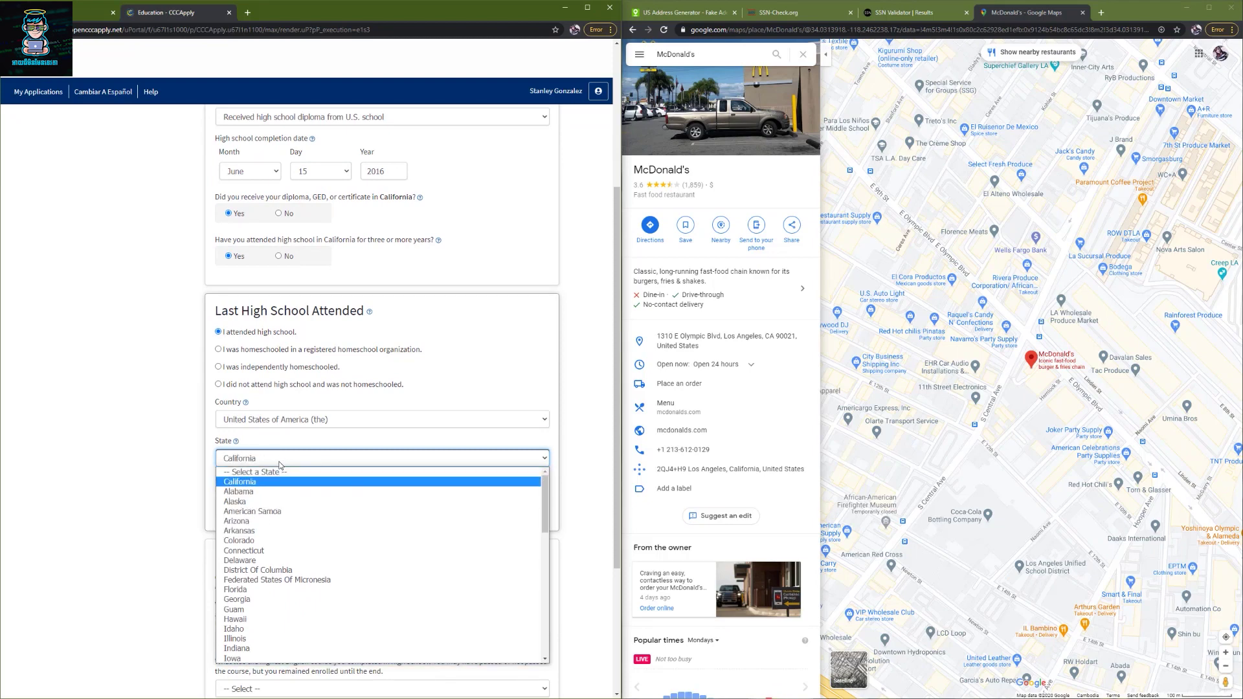
key("Return")
left_click(284, 505)
type("L")
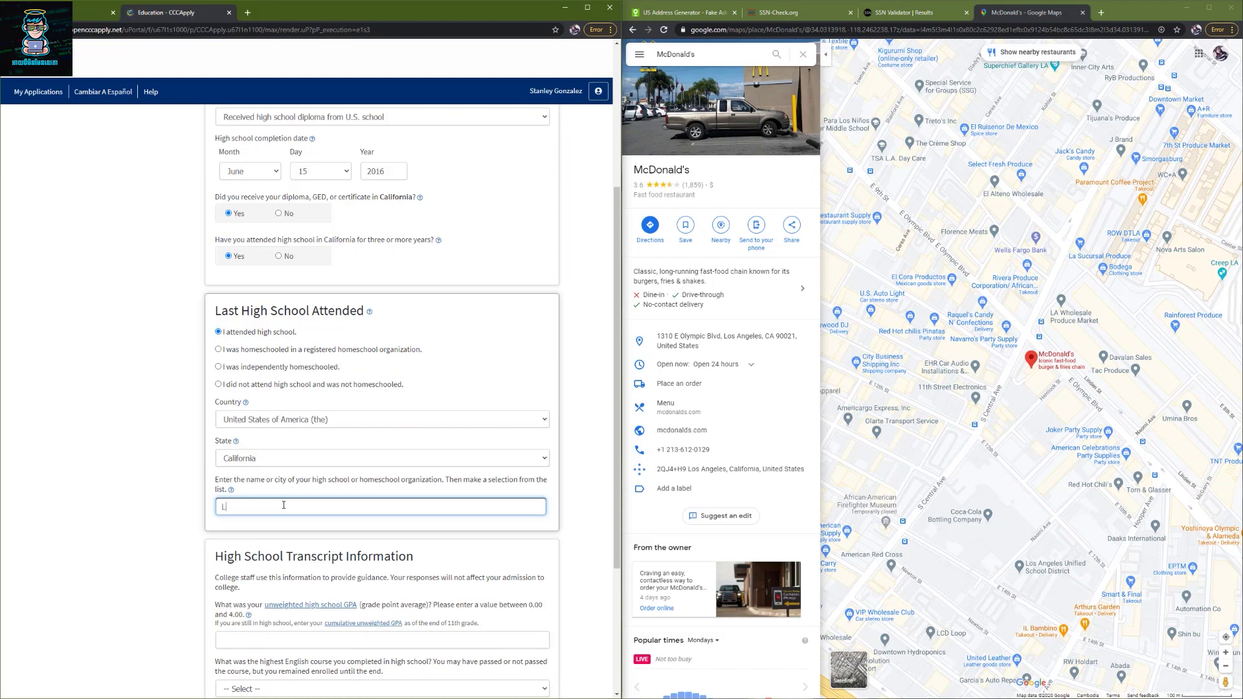
type("os Ang")
scroll(283, 505, "down", 3)
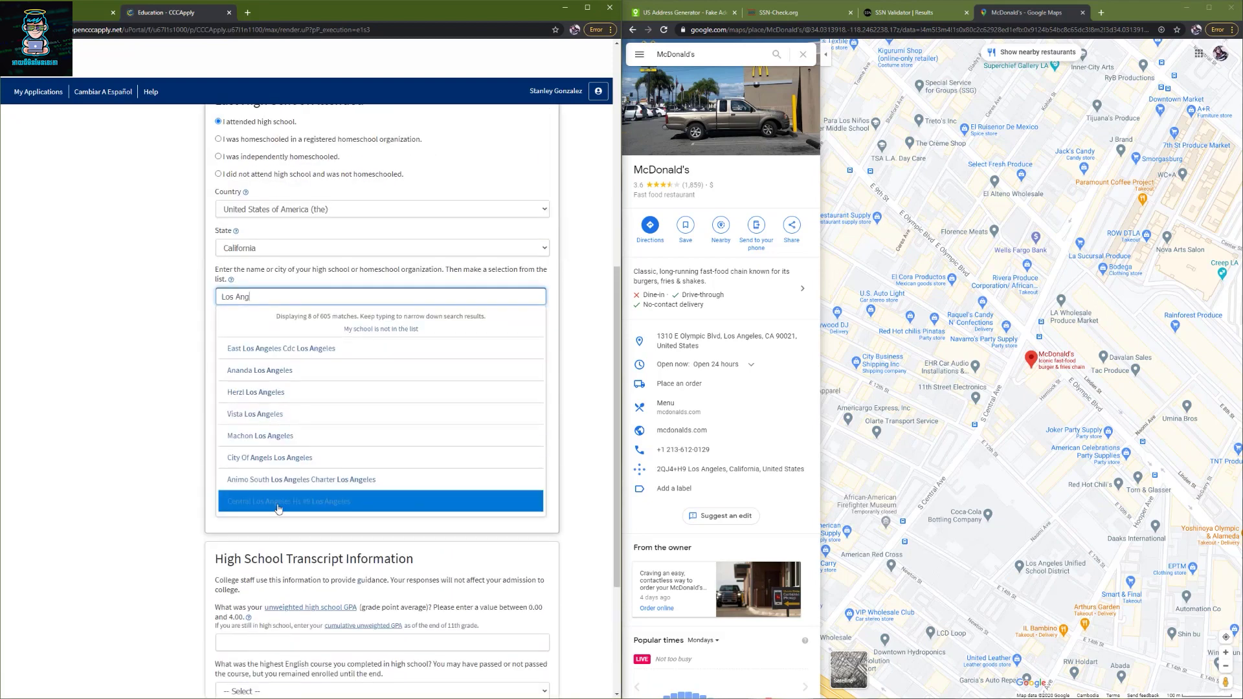
left_click(286, 403)
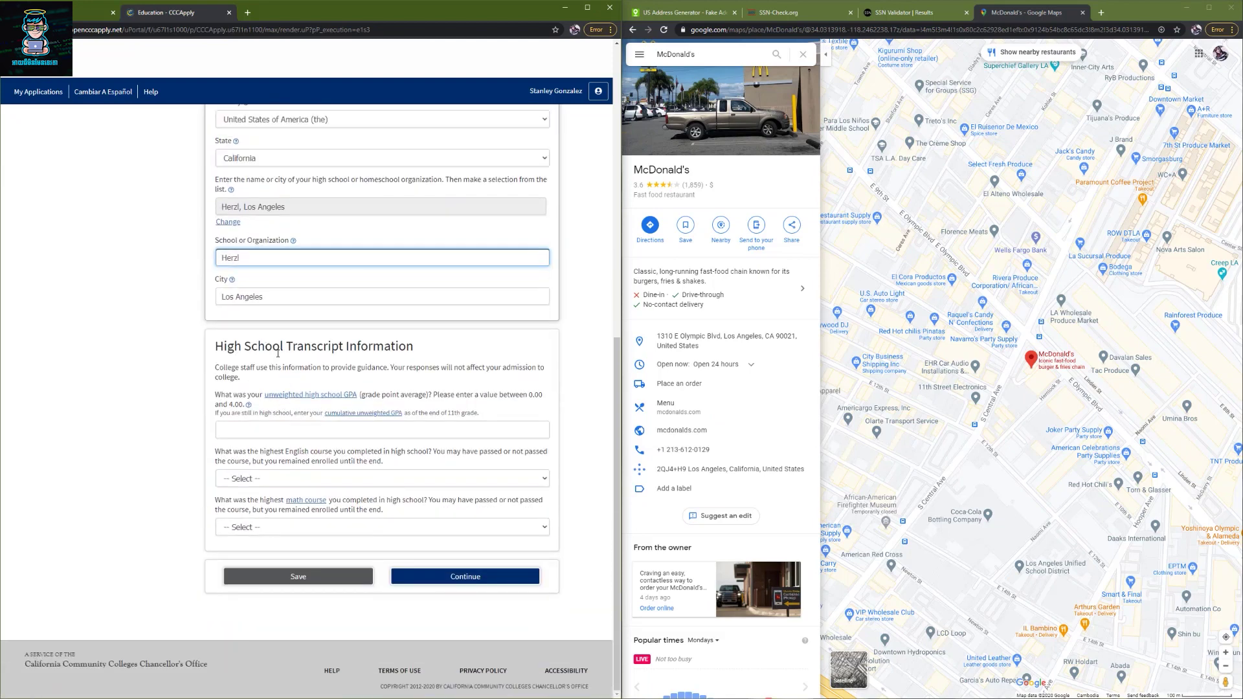
- Enter a 3.6 GPA and 12th grade AP English with an A- grade
left_click(266, 432)
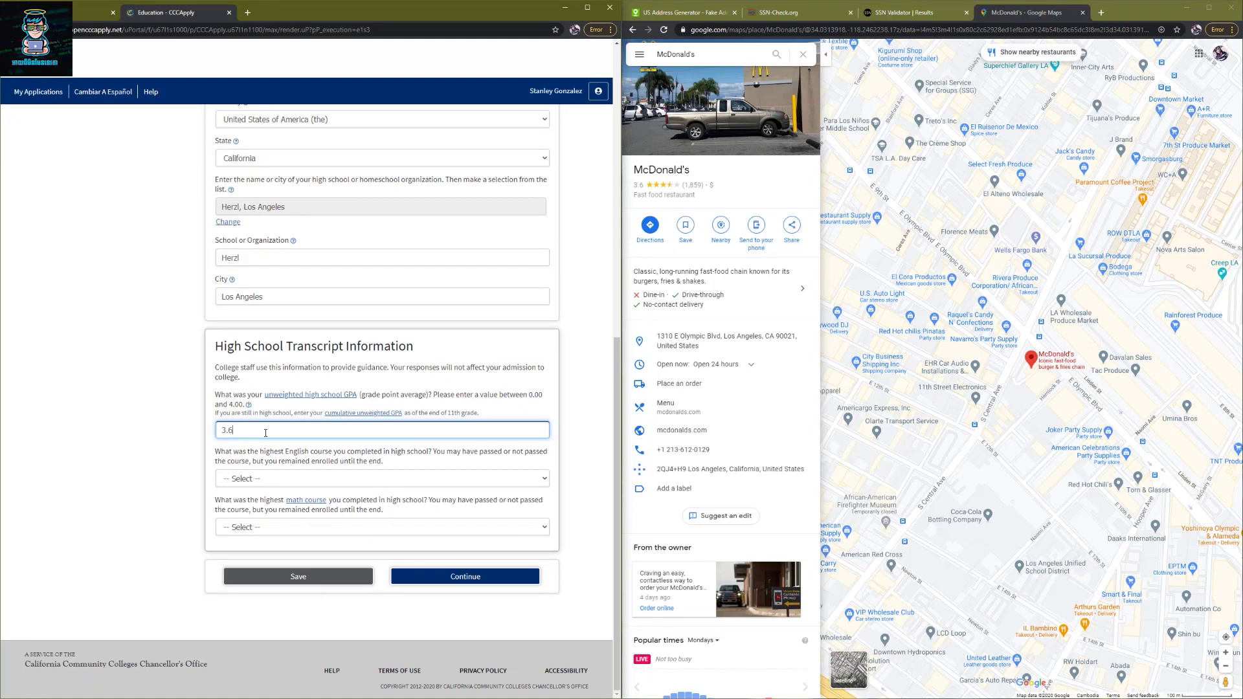
left_click(272, 479)
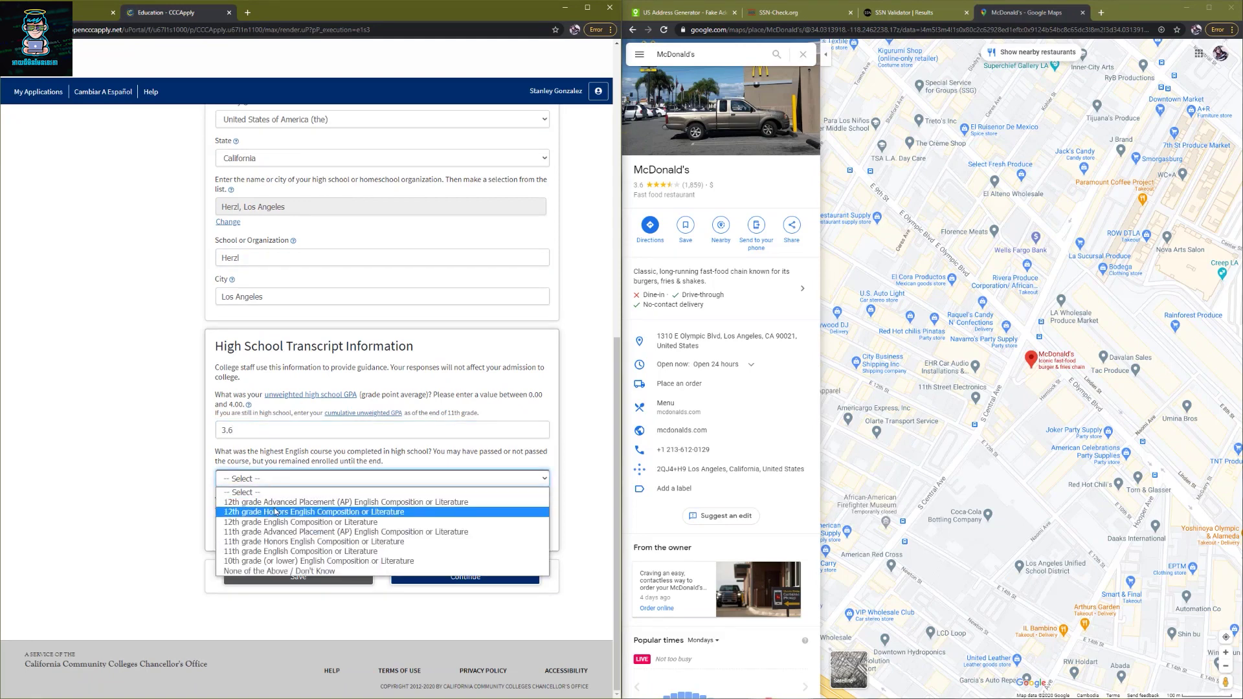
left_click(275, 503)
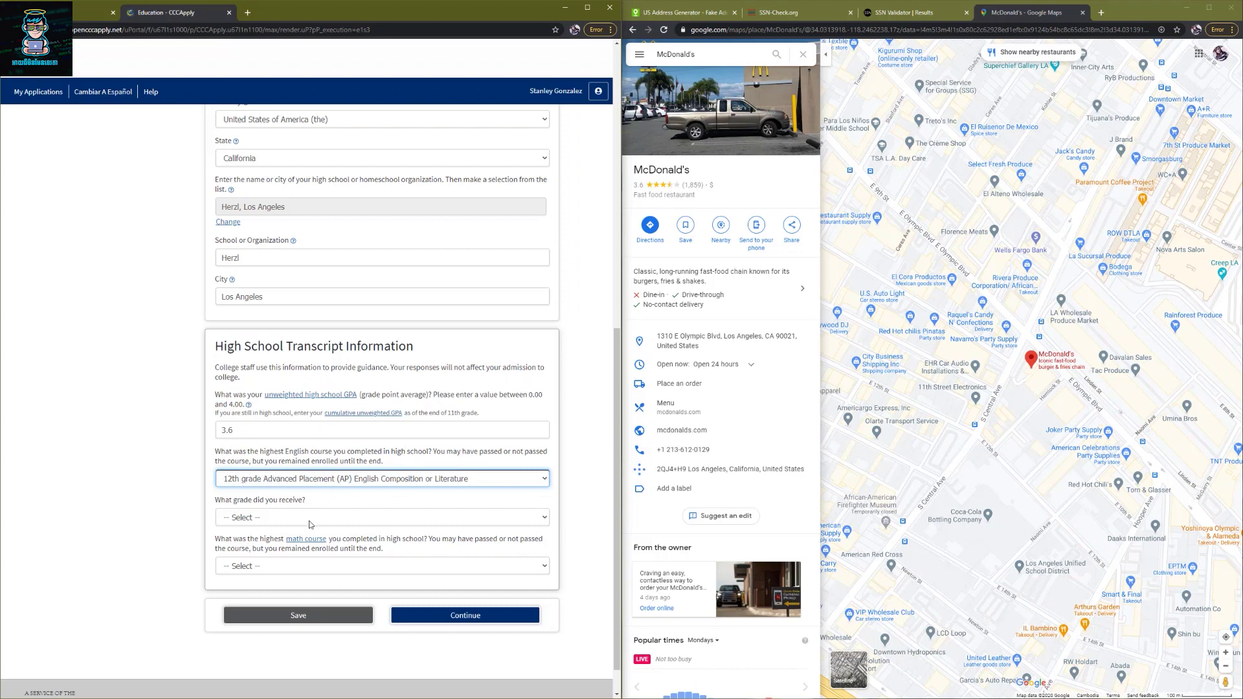
left_click(283, 519)
left_click(250, 551)
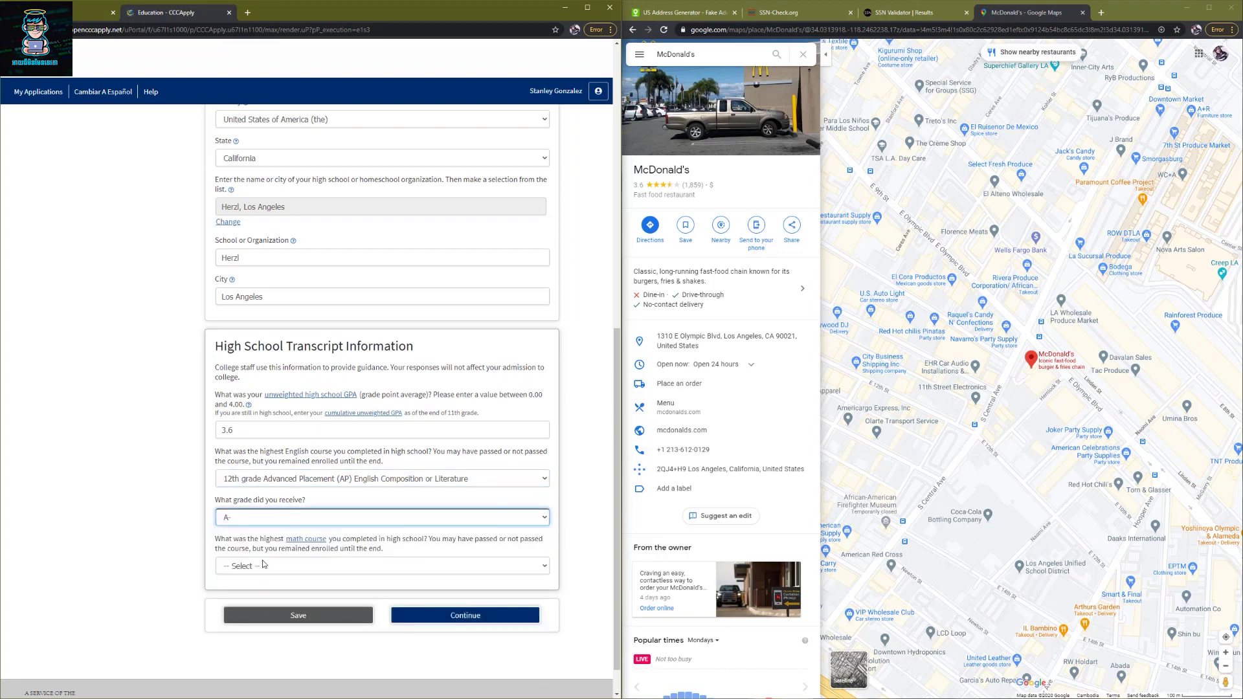
- Set Pre-algebra with a B+ as the highest math course and save education
left_click(262, 564)
left_click(272, 425)
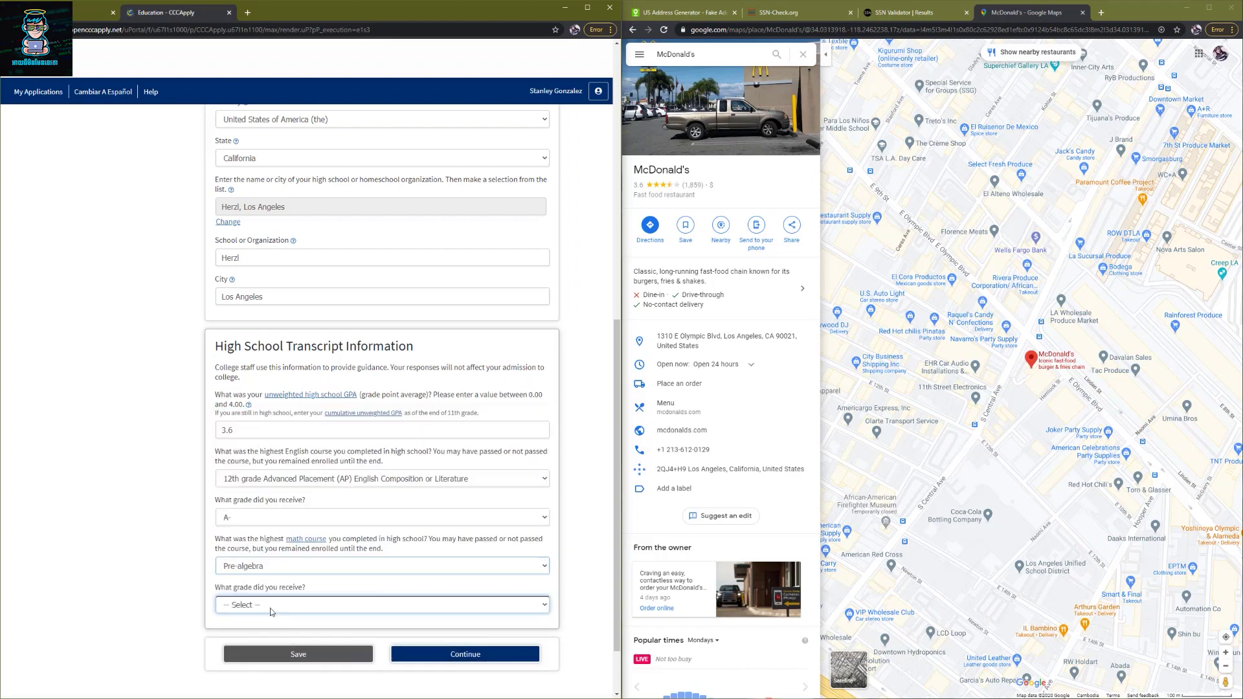
left_click(270, 605)
left_click(250, 483)
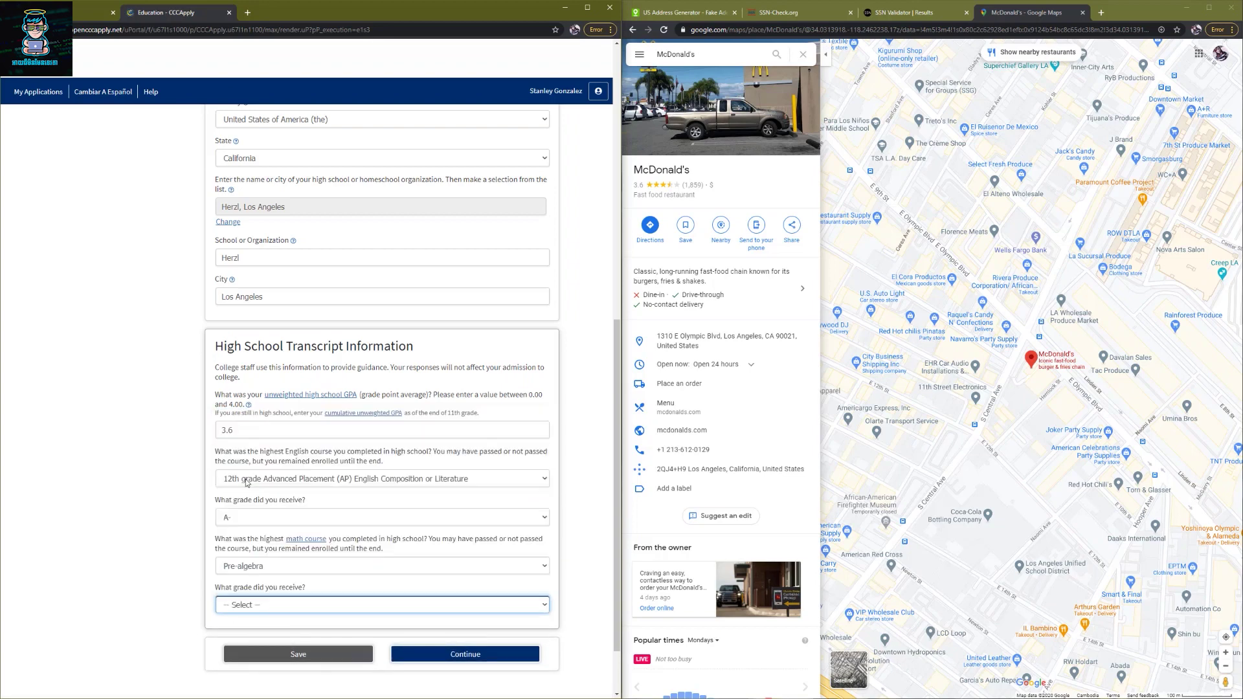
left_click(448, 657)
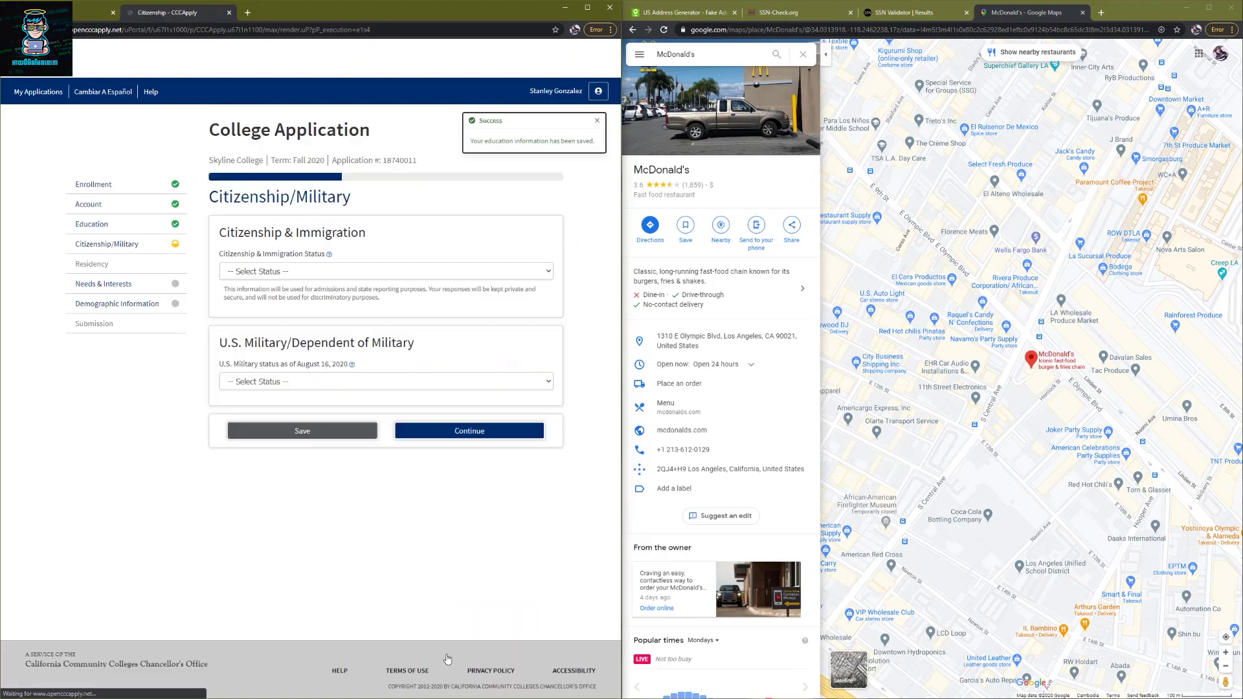
- Set citizenship to U.S. Citizen and military status to None apply to me, then continue
left_click(244, 275)
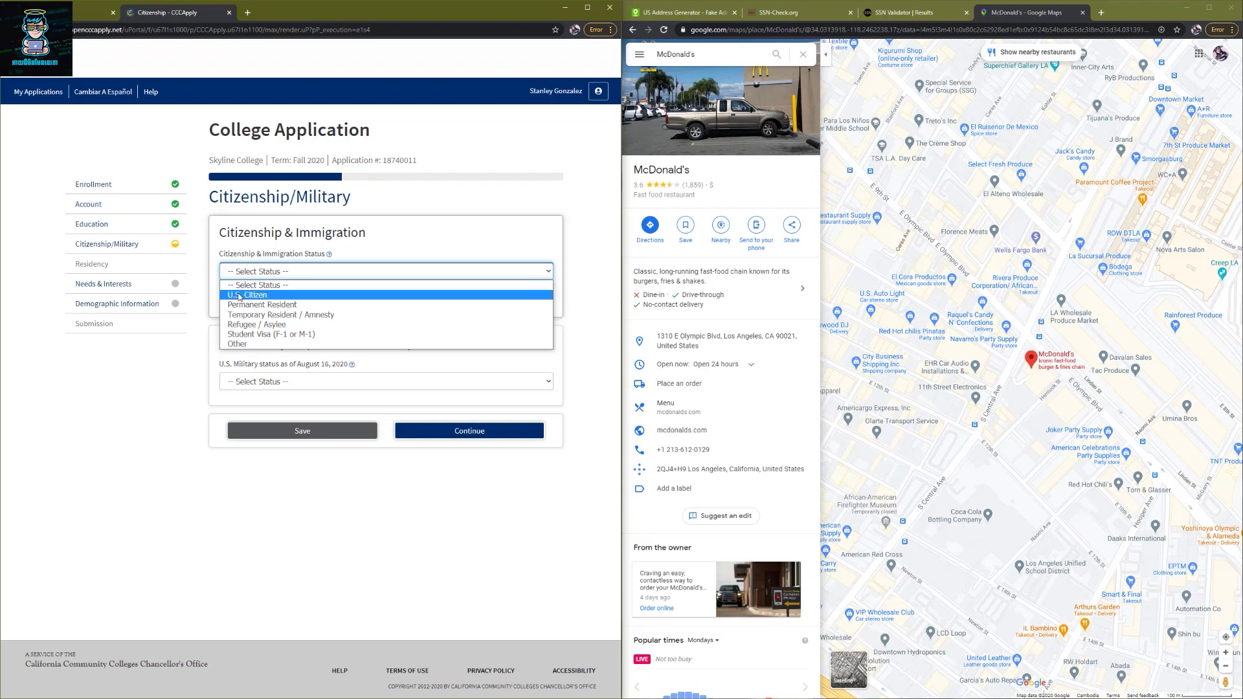
left_click(239, 294)
left_click(301, 358)
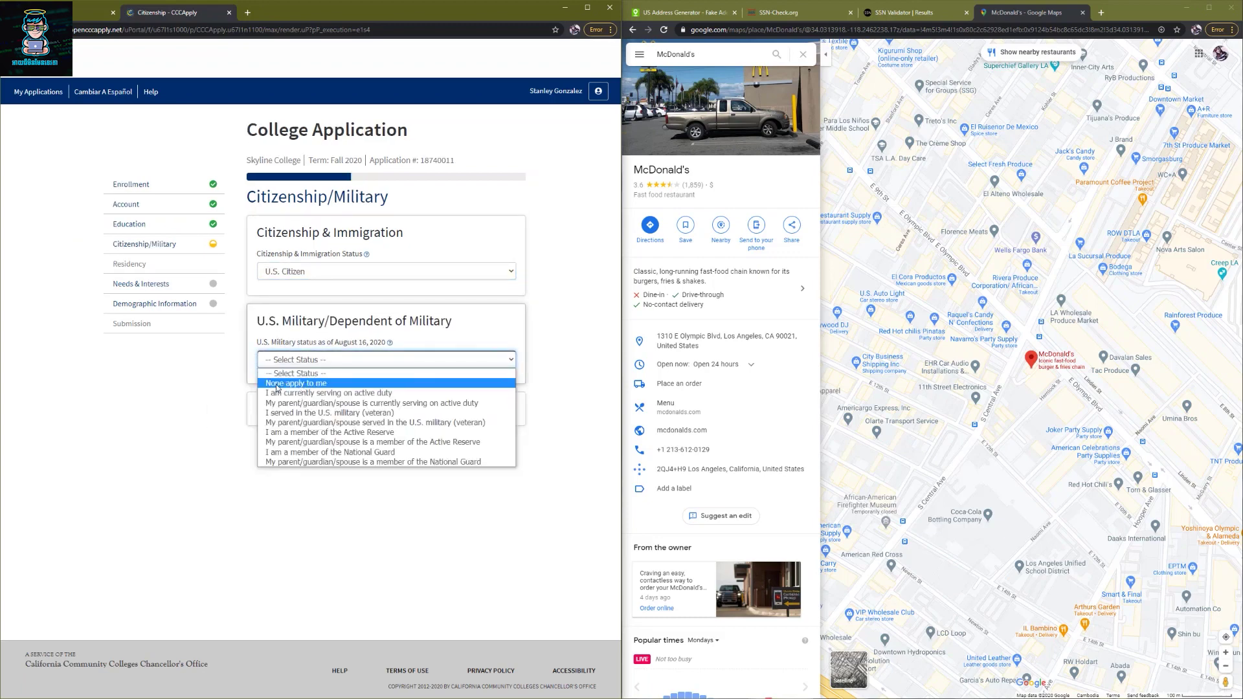
left_click(280, 384)
left_click(433, 409)
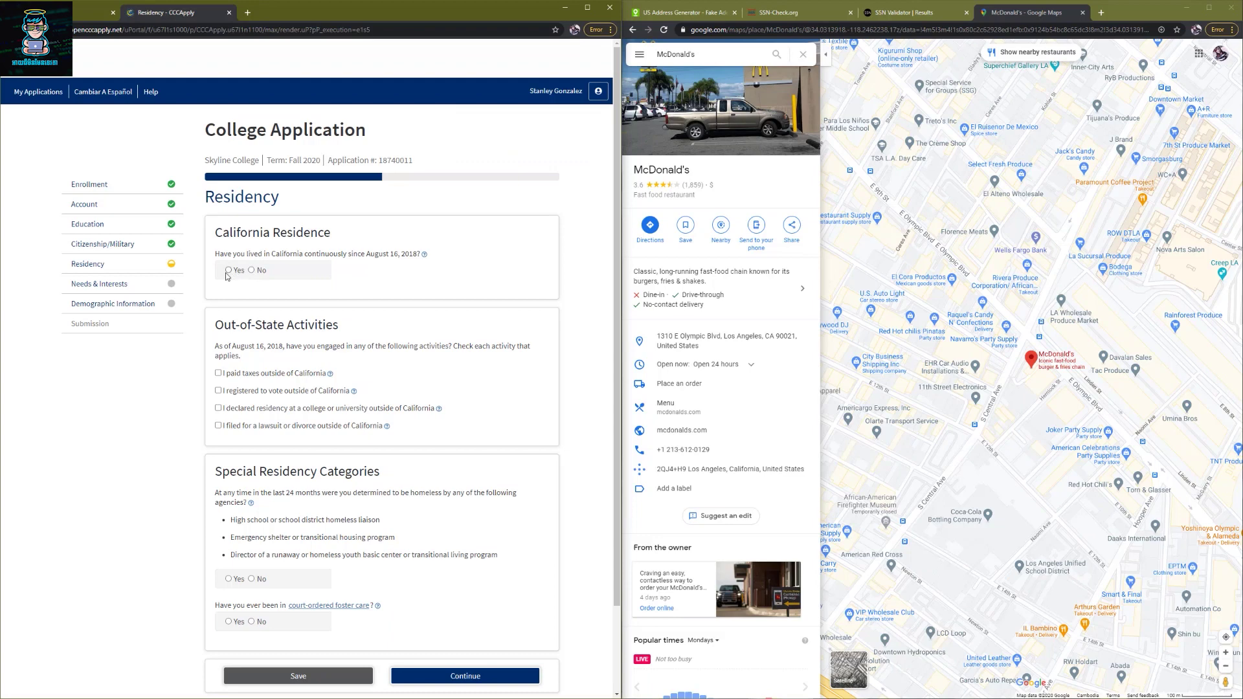
- Answer Yes to continuous California residence, No to homelessness and foster care, then continue
left_click(228, 272)
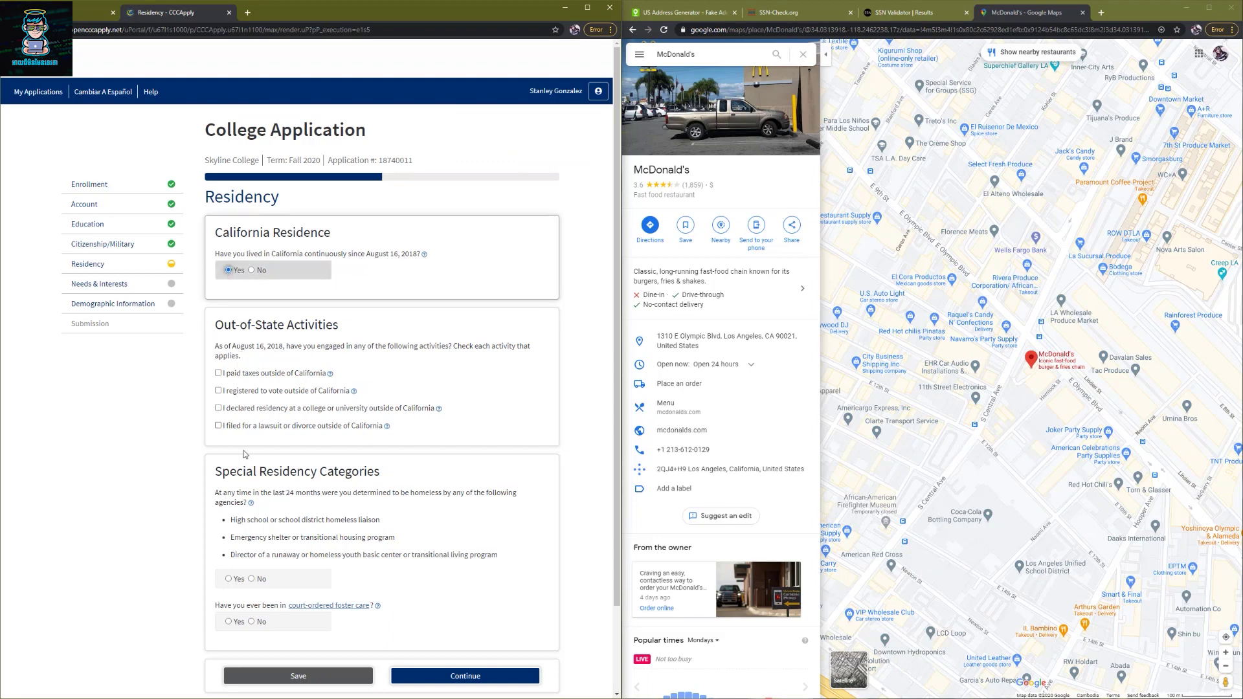
scroll(337, 533, "down", 3)
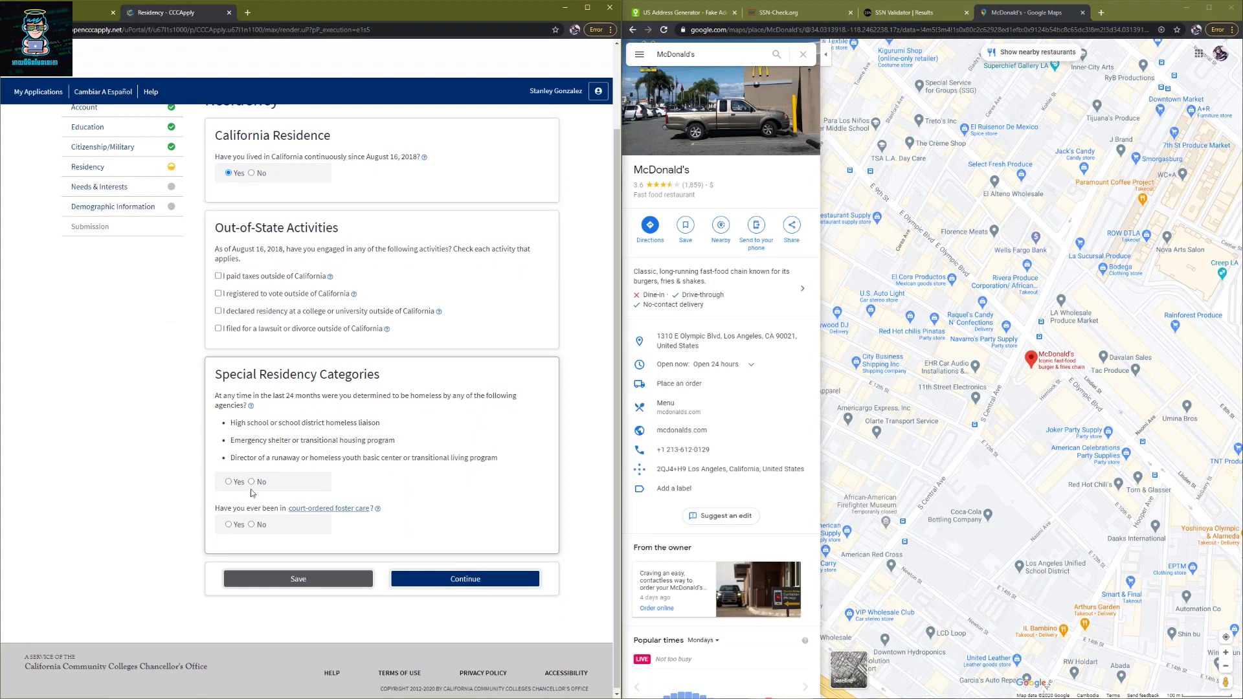
left_click(251, 482)
left_click(251, 525)
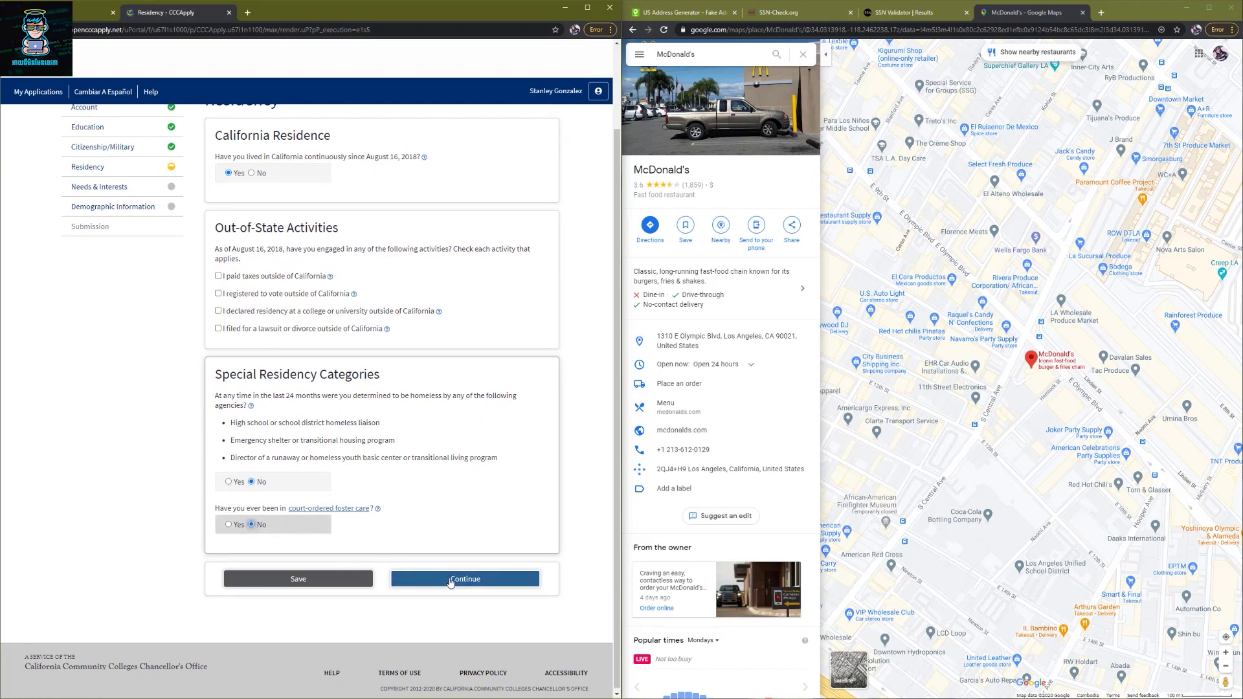
left_click(451, 580)
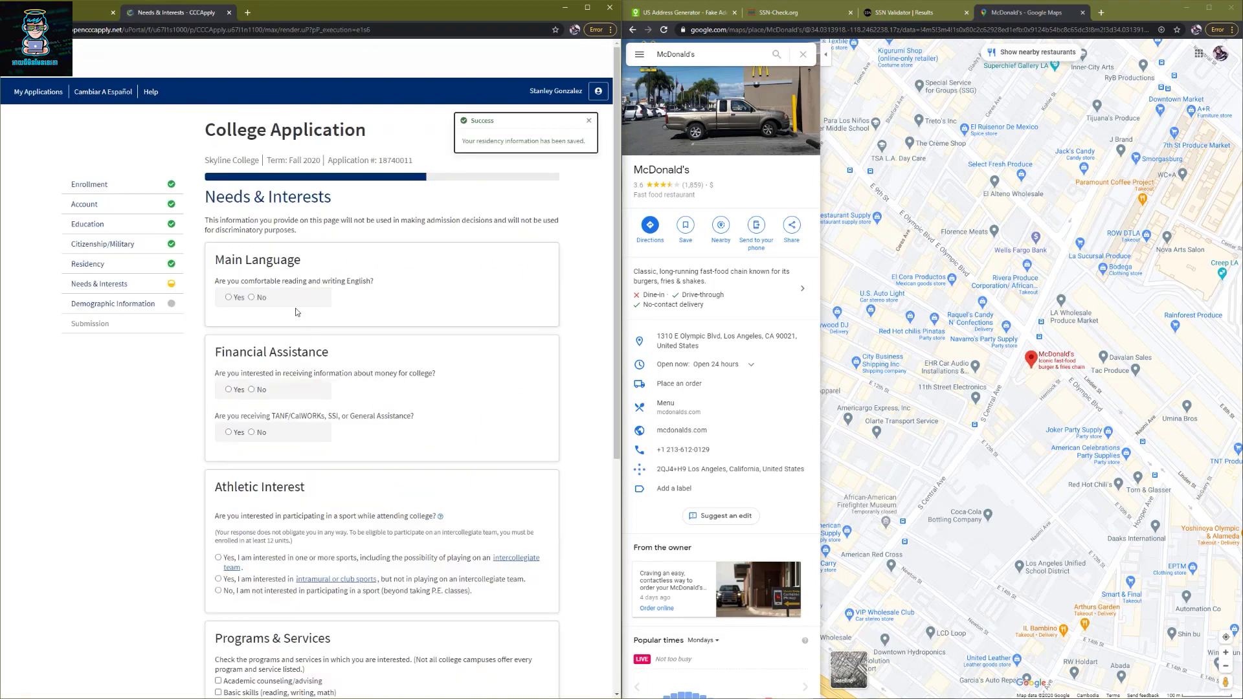
- Answer Yes to reading English, decline money-for-college info, and answer No to TANF
left_click(228, 297)
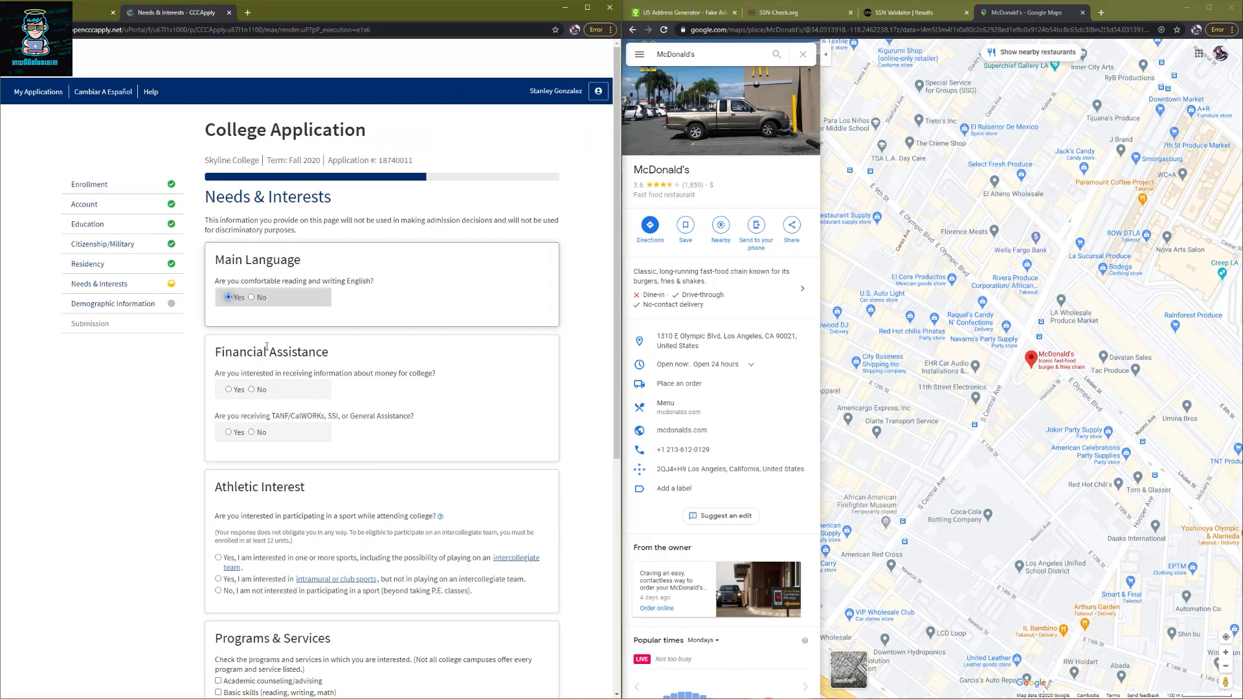
left_click(251, 389)
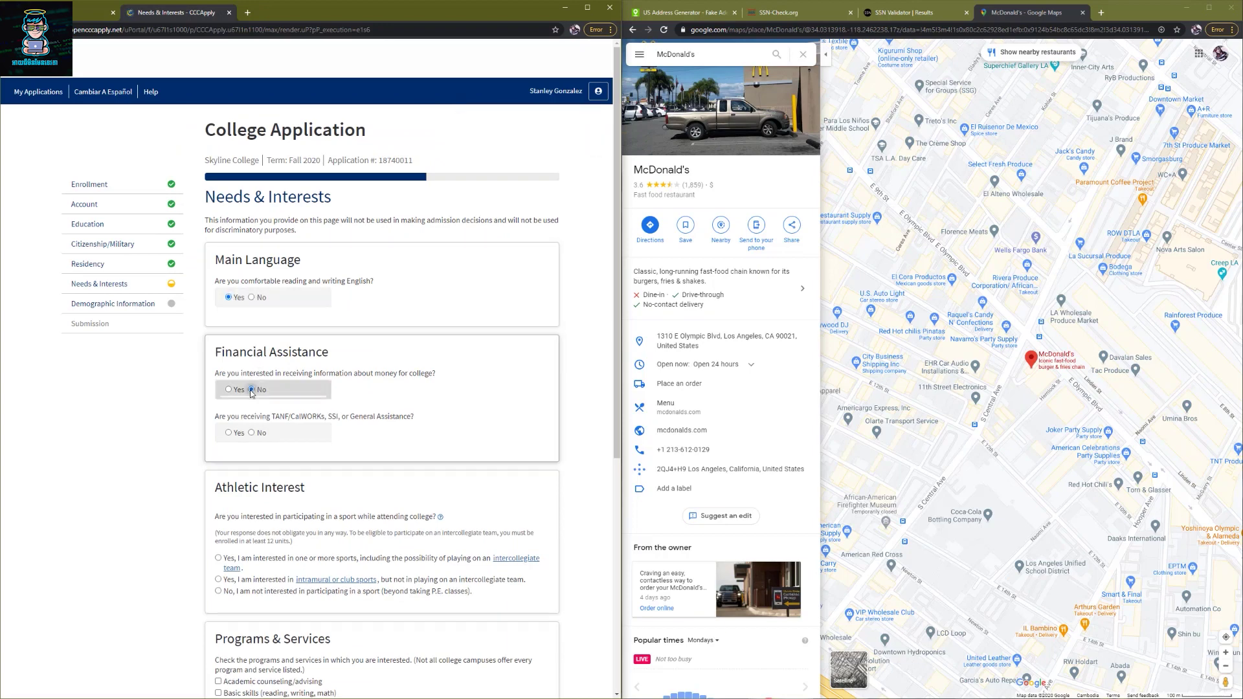
left_click(251, 434)
scroll(251, 436, "down", 3)
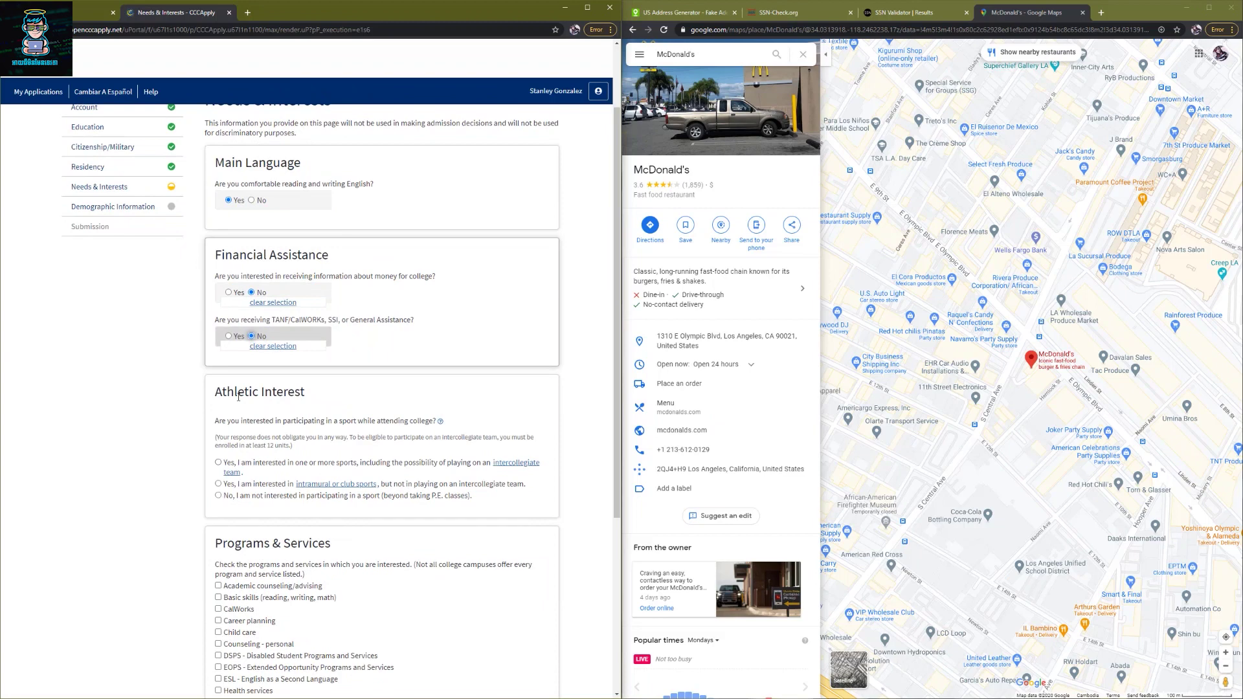
left_click_drag(212, 397, 296, 397)
scroll(295, 396, "down", 3)
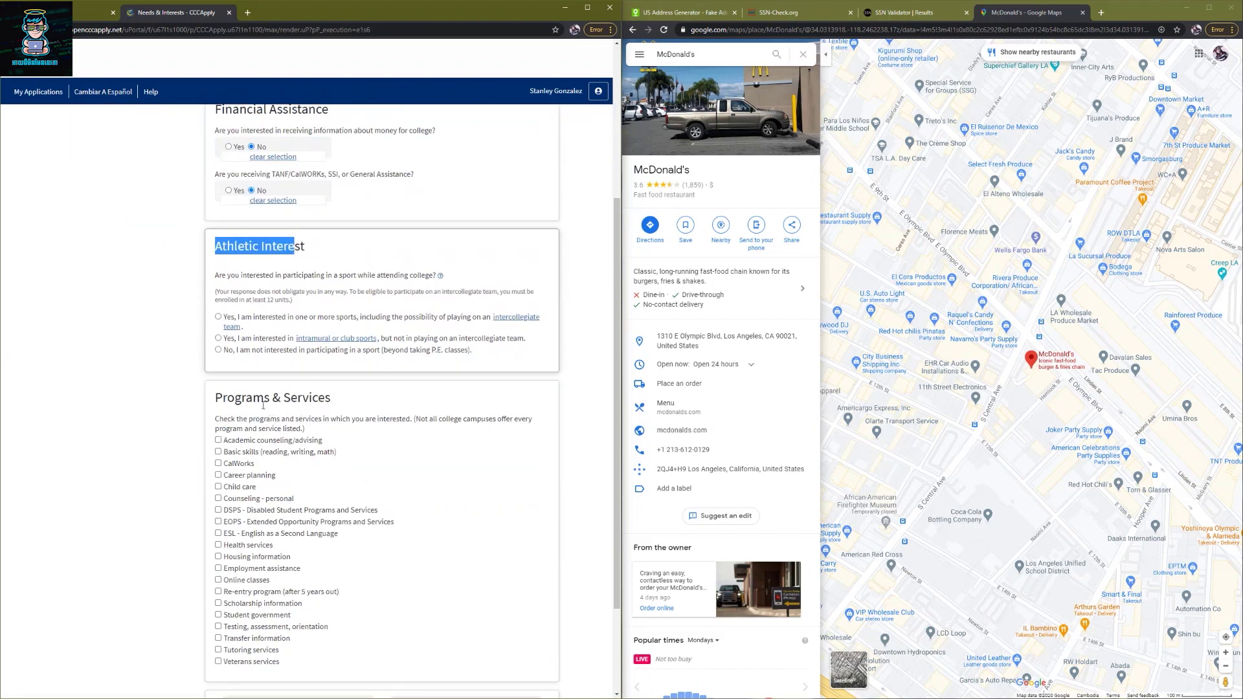
- Decline sports interest, check Child care, CalWorks and Online classes, and save
left_click(219, 350)
scroll(403, 490, "down", 1)
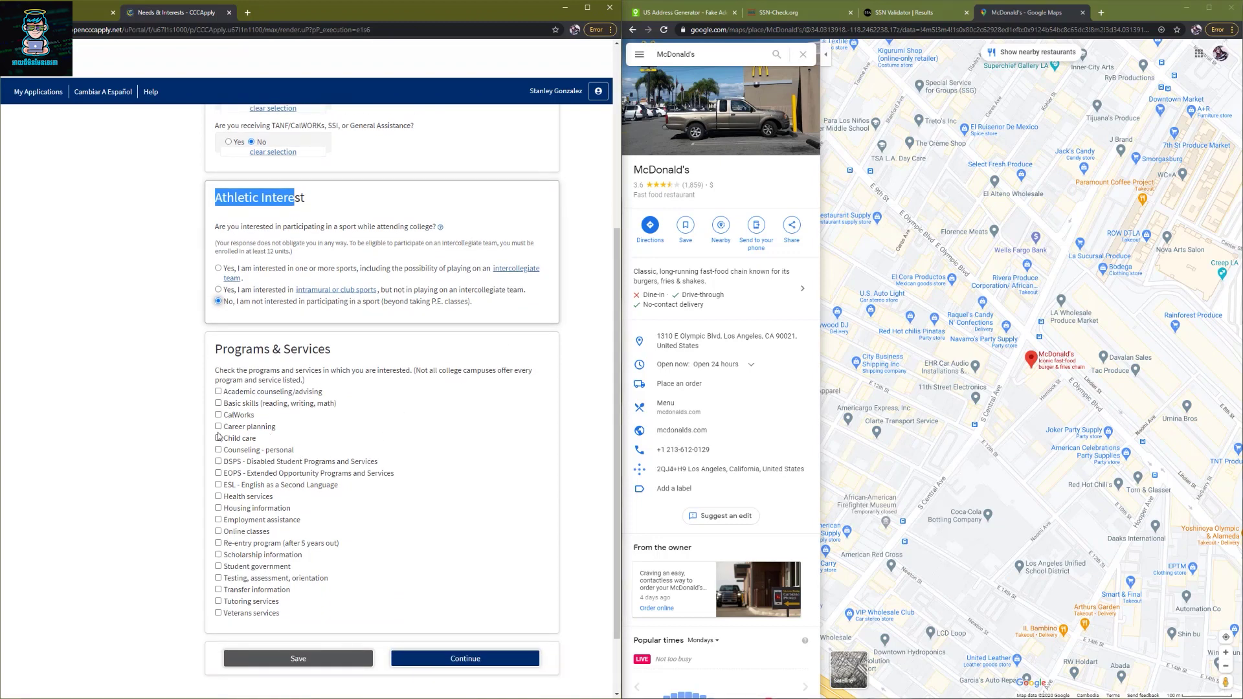
left_click(219, 438)
left_click(218, 415)
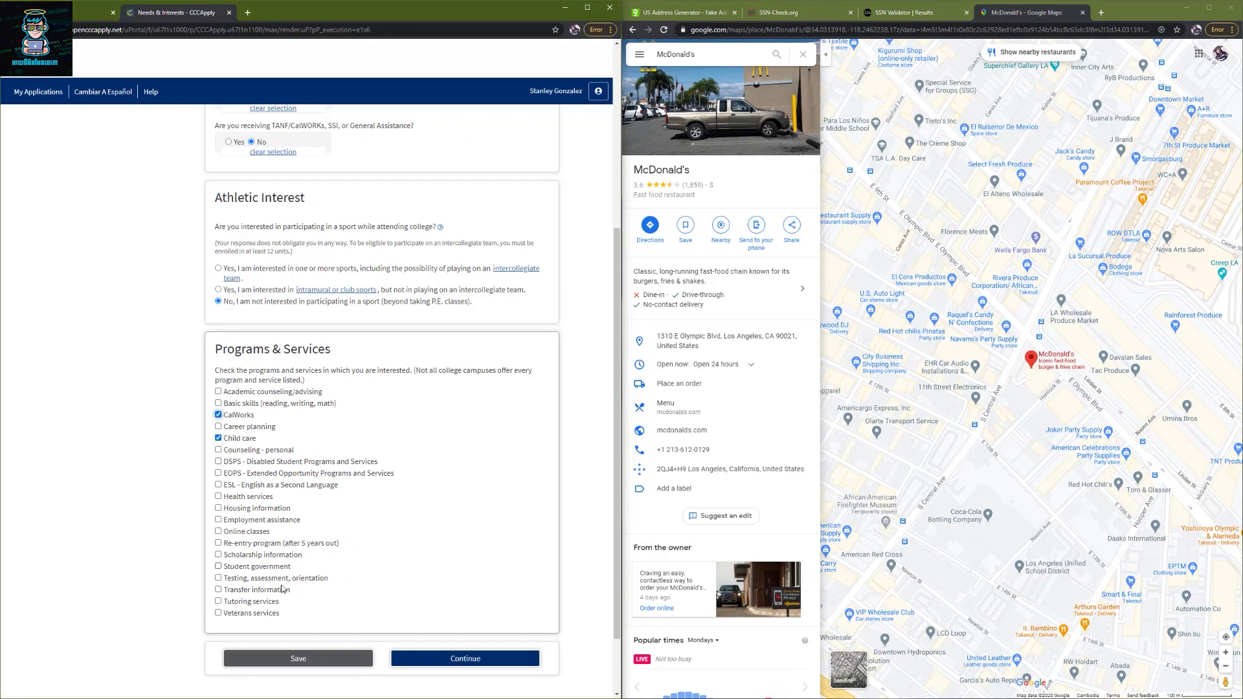
left_click(218, 532)
left_click(434, 661)
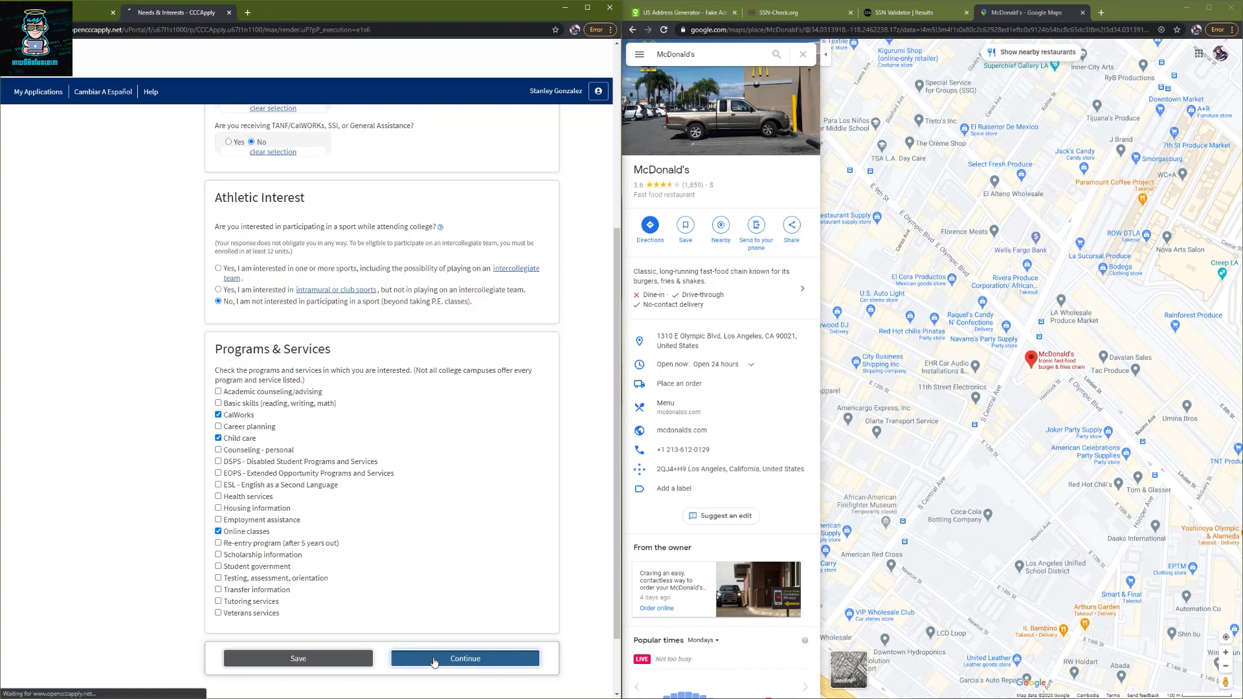
- Set gender to Male, transgender to Yes, and orientation to Straight/Heterosexual
left_click(295, 309)
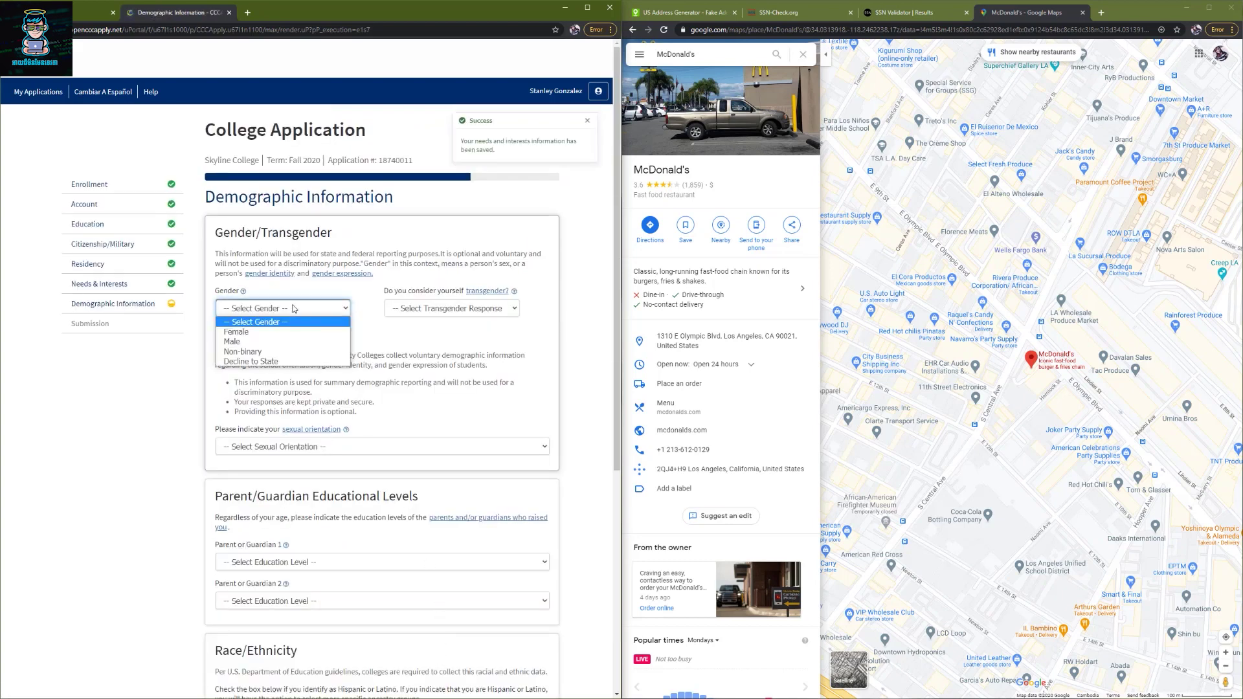
left_click(275, 341)
left_click(451, 308)
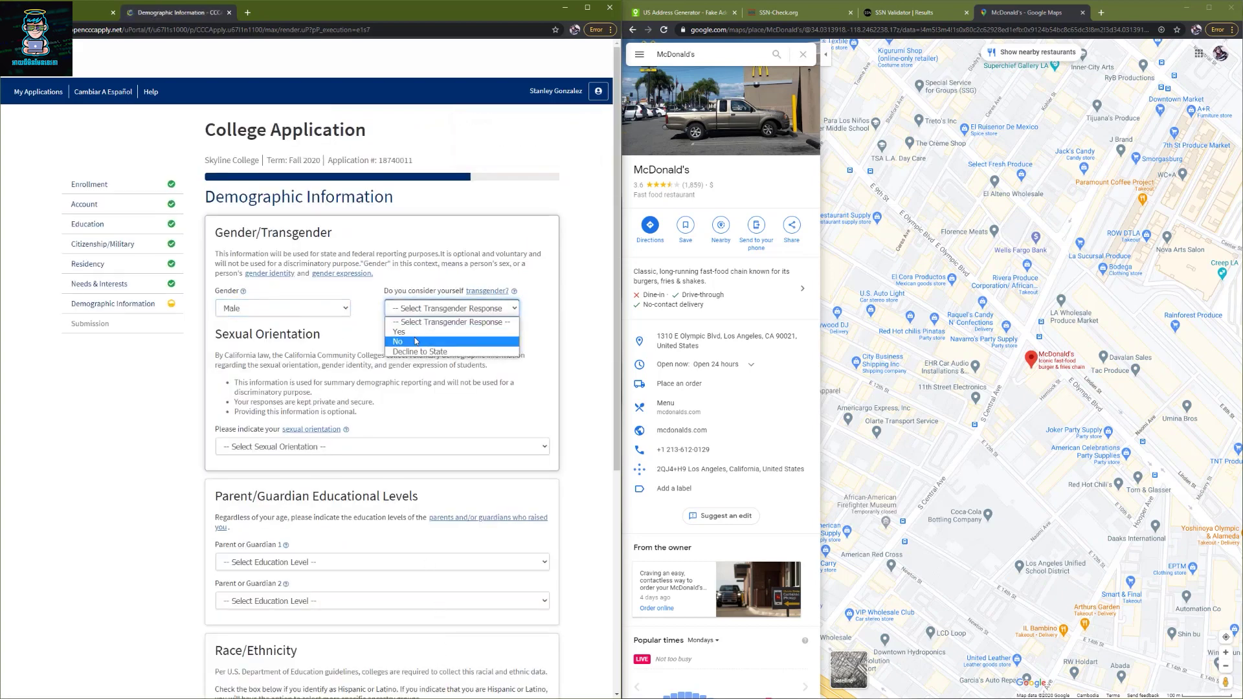
left_click(447, 332)
left_click(264, 447)
left_click(259, 472)
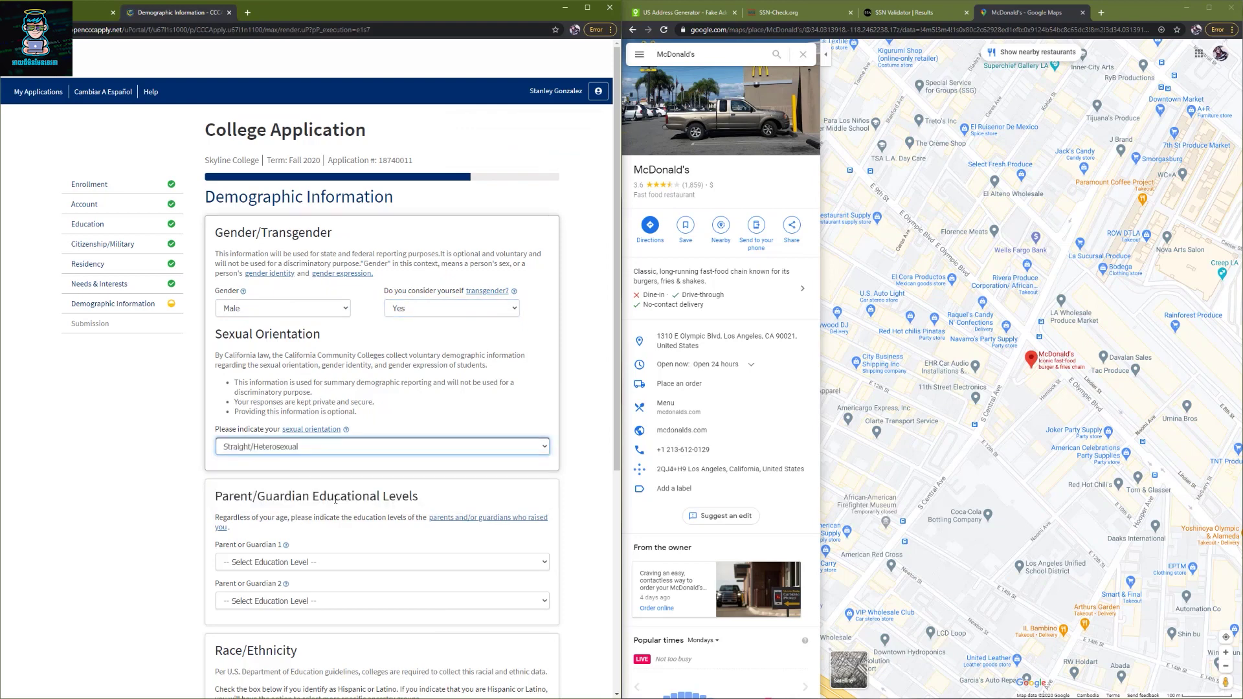
scroll(278, 544, "down", 1)
scroll(279, 544, "down", 1)
- Set Parent 1's education to Bachelor's degree and Parent 2's to Associate's degree
left_click(268, 467)
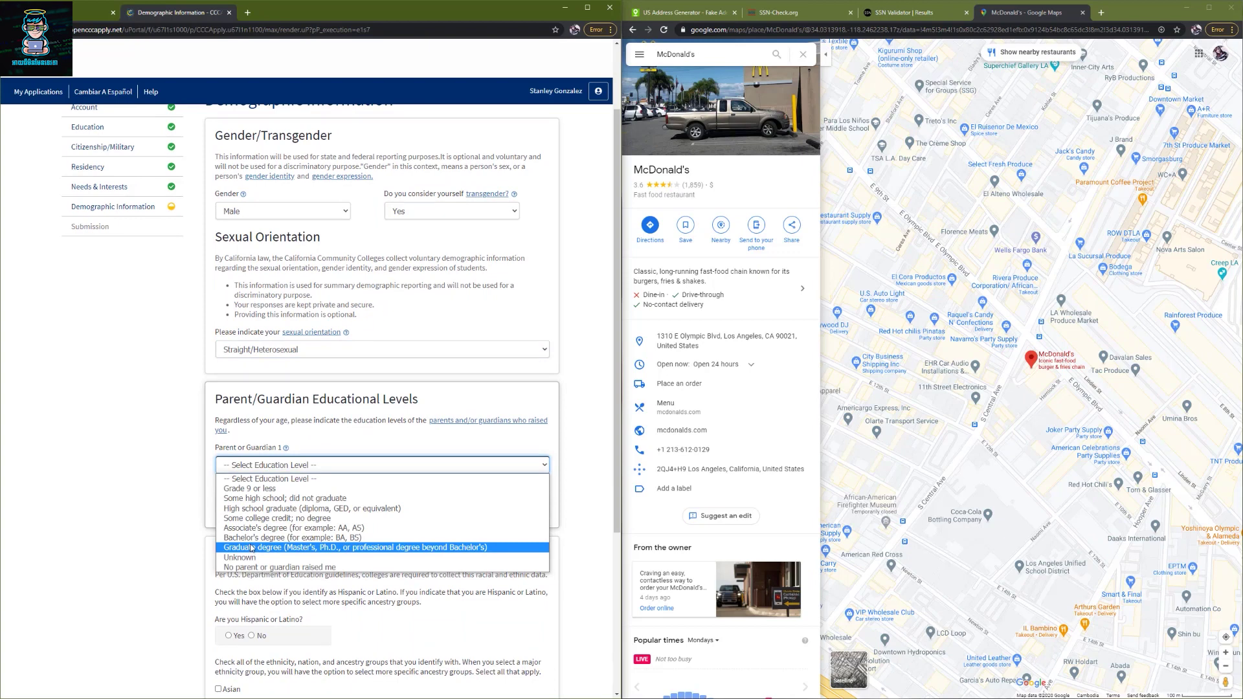
left_click(275, 538)
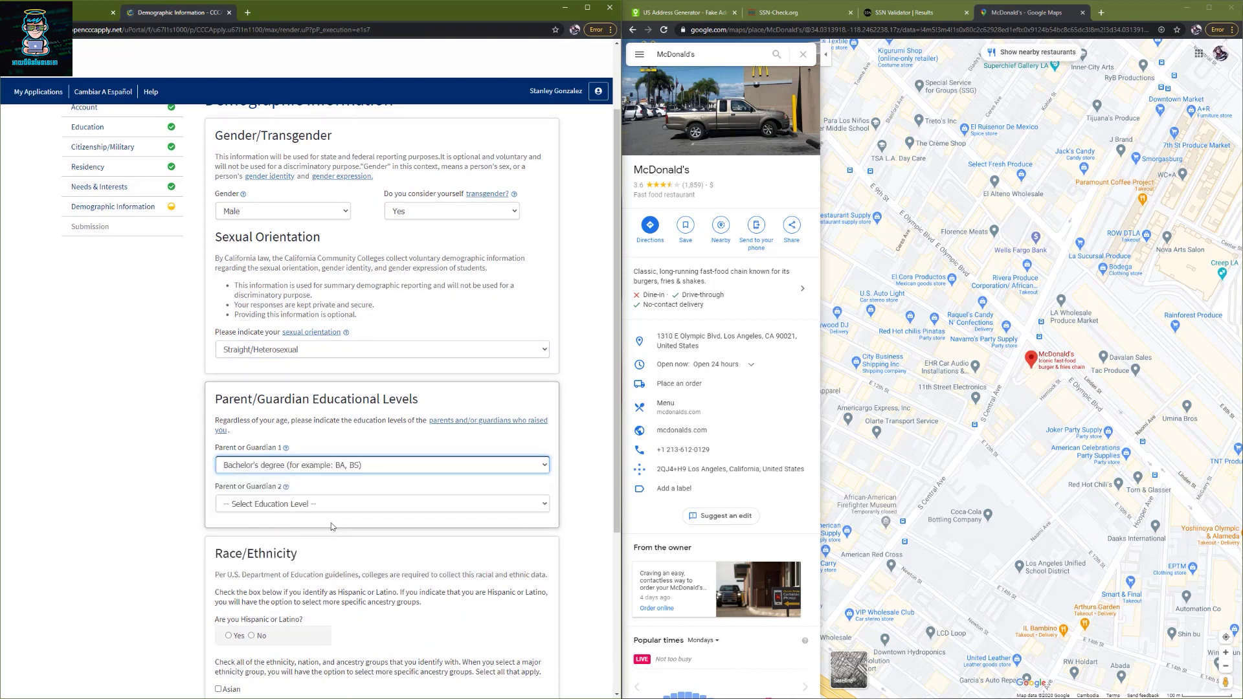
left_click(326, 508)
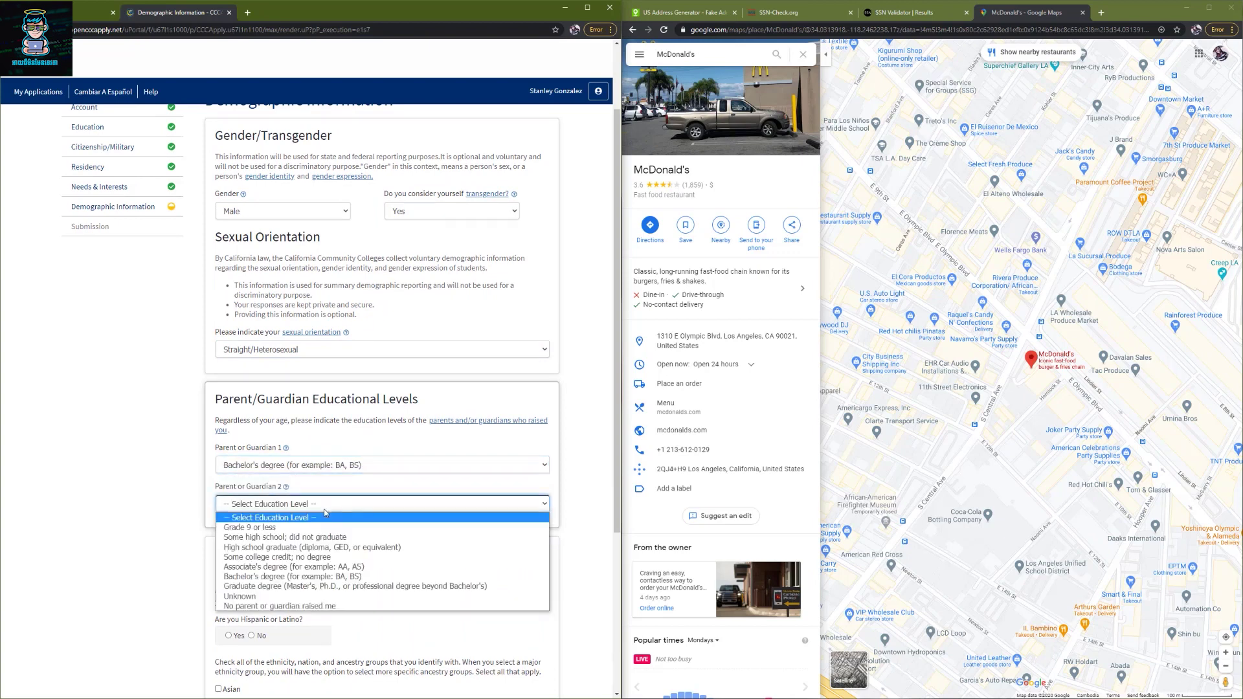
left_click(251, 568)
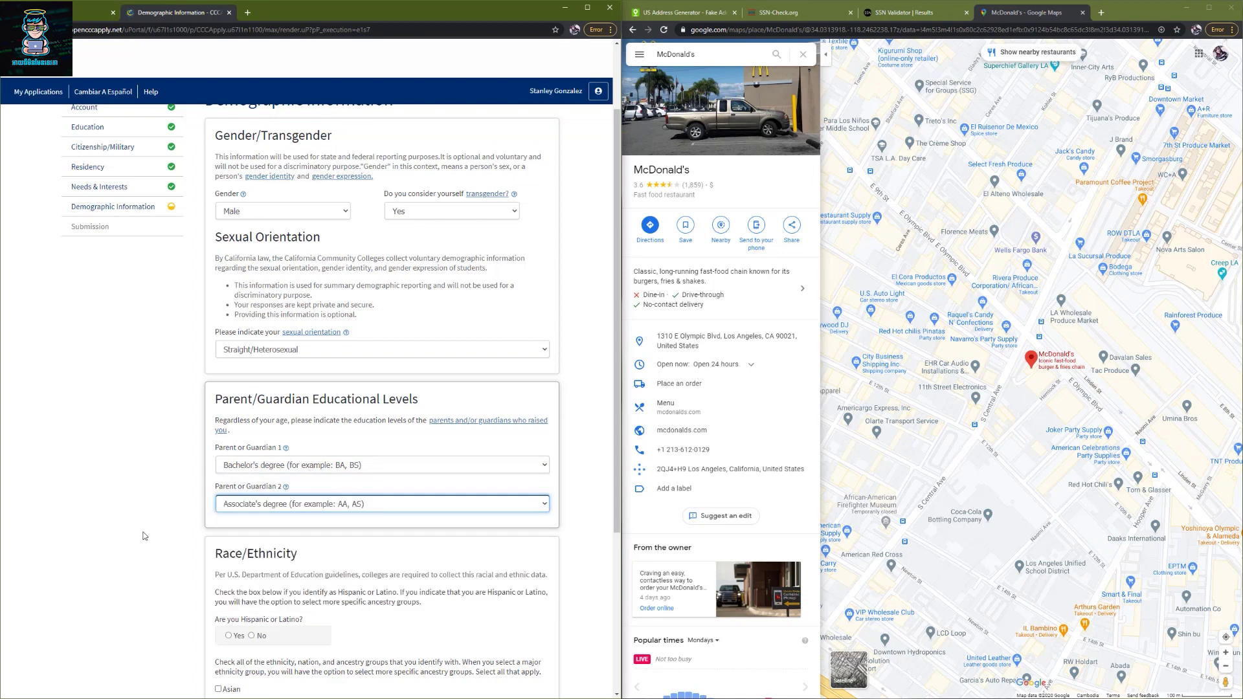
left_click(171, 540)
scroll(171, 540, "down", 2)
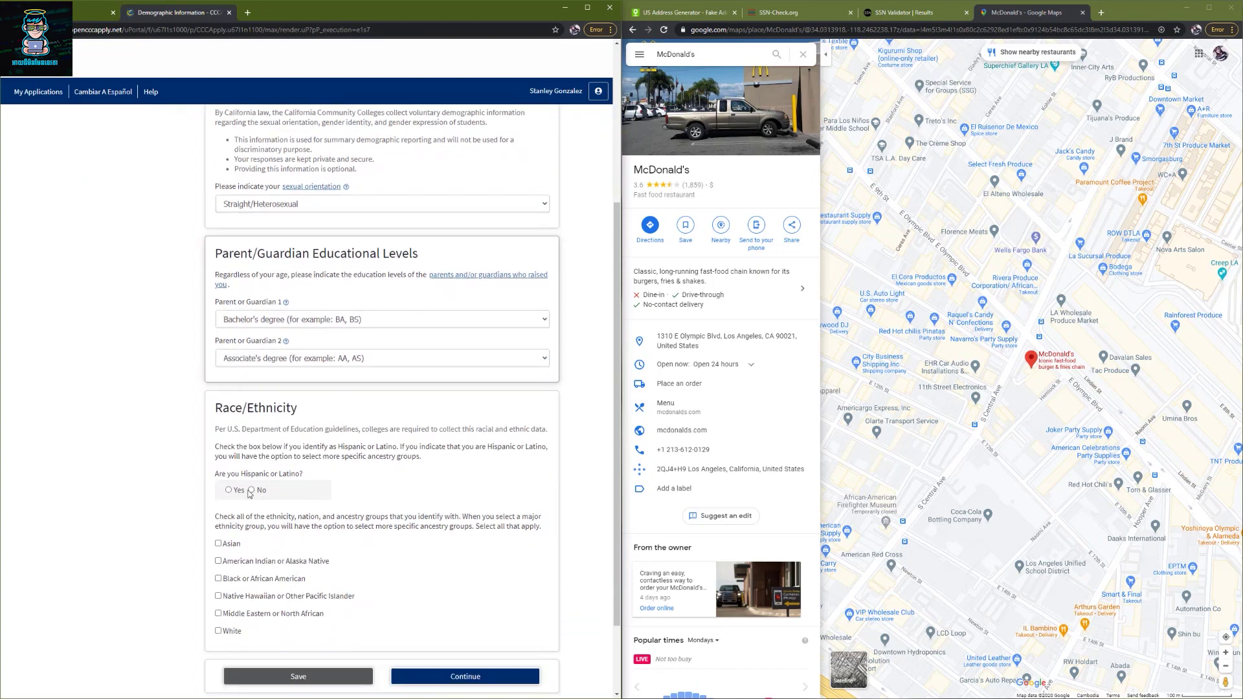
- Mark Black or African American ethnicity with African American ancestry and continue
left_click(219, 579)
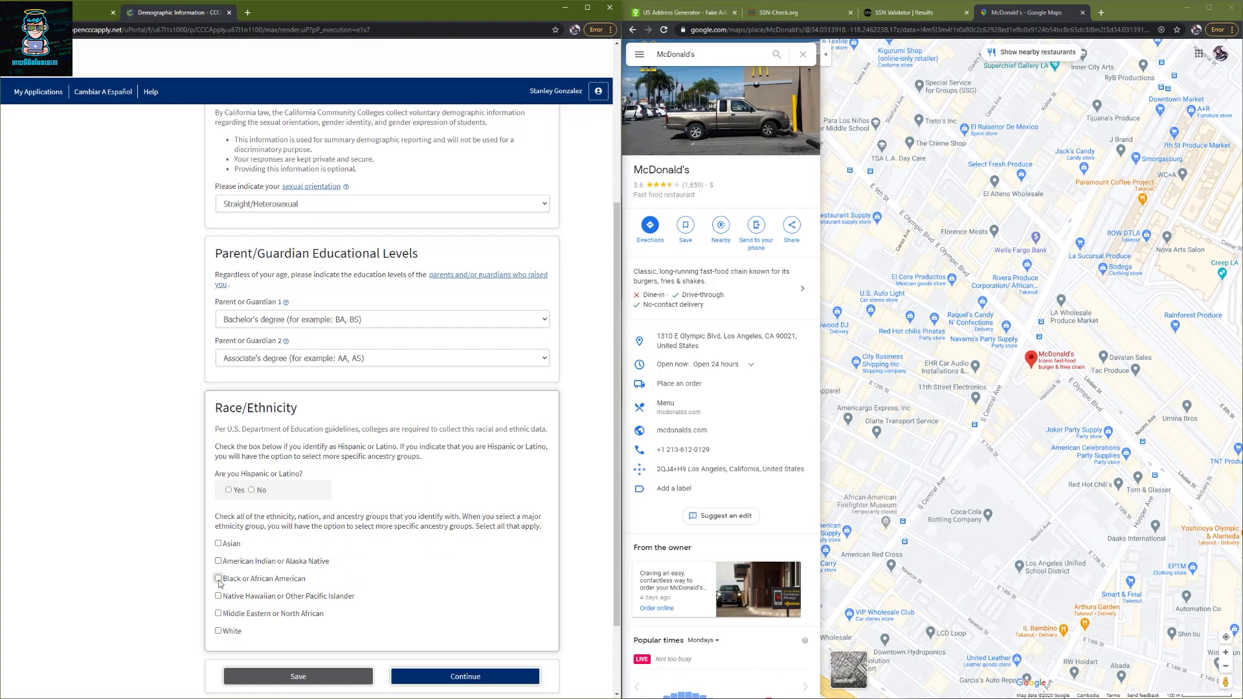
scroll(283, 608, "down", 2)
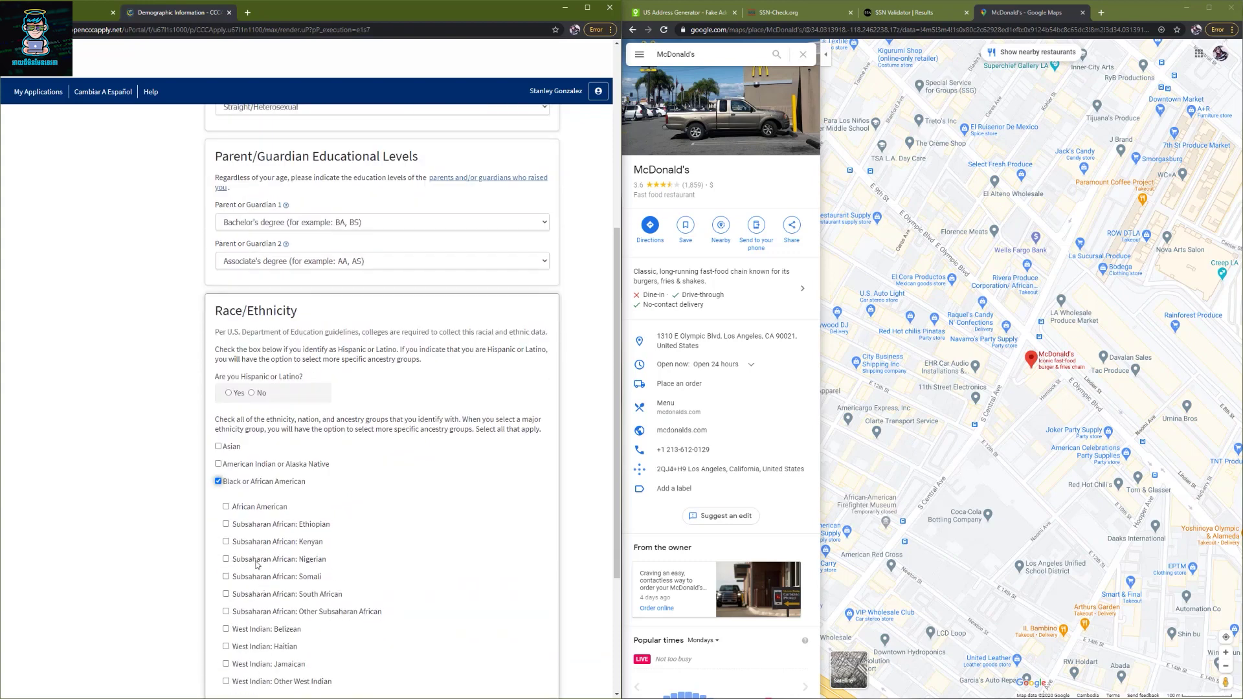
left_click(226, 508)
scroll(388, 569, "down", 3)
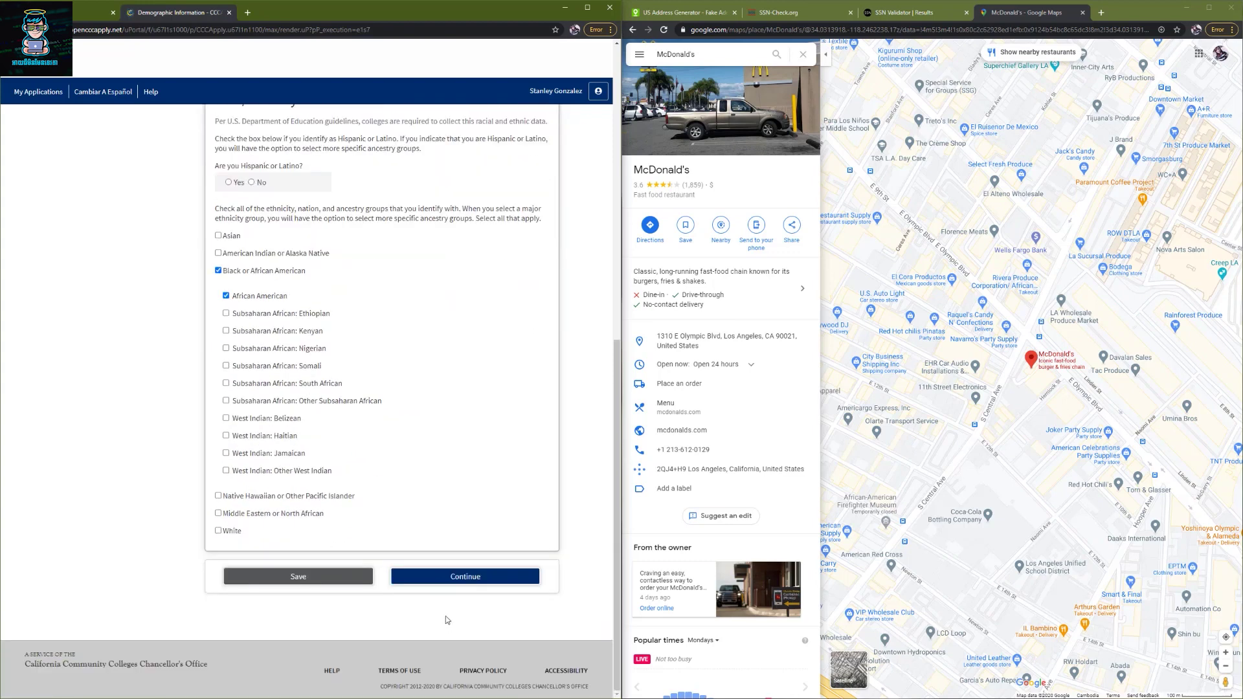
left_click(452, 580)
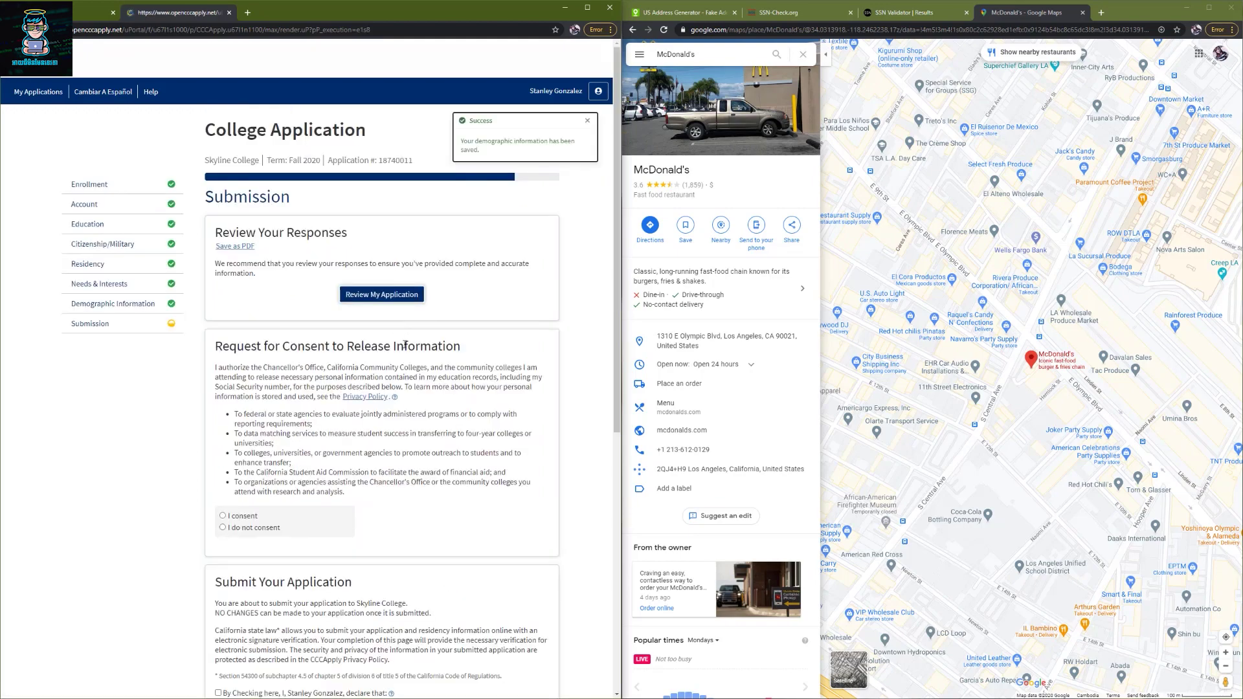
- Consent to information release, accept both declarations, and submit the application to Skyline College
left_click(223, 515)
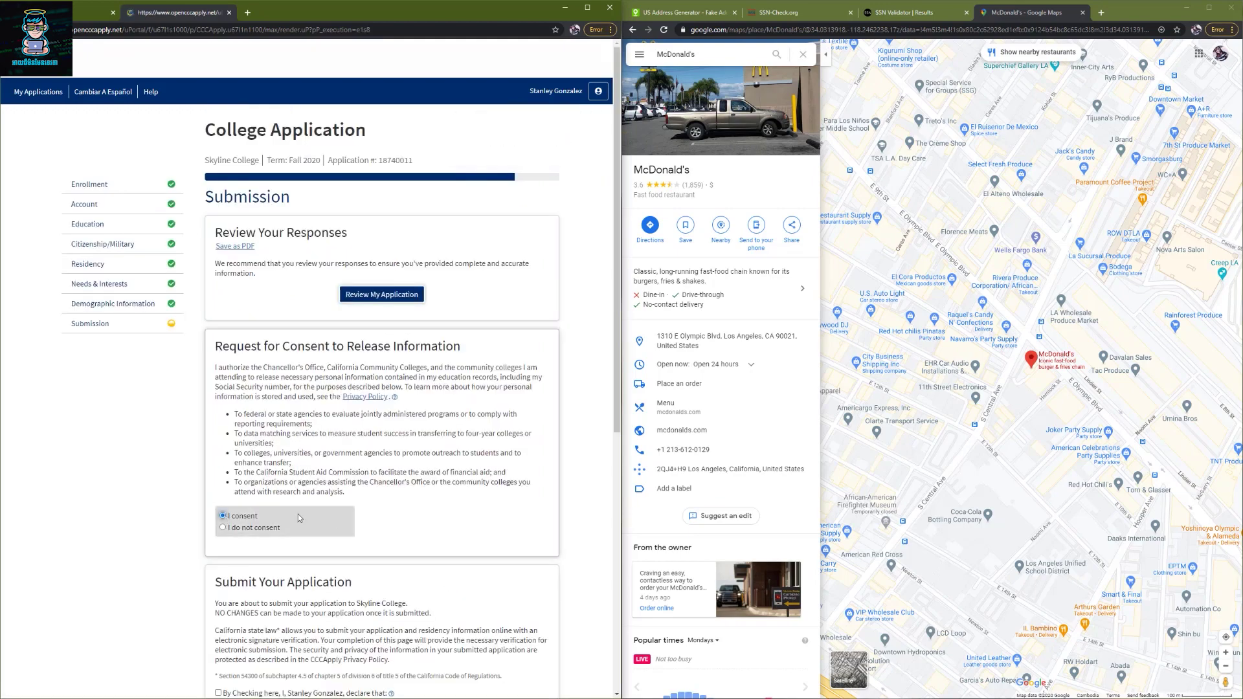
scroll(394, 504, "down", 3)
scroll(394, 504, "down", 2)
left_click(218, 402)
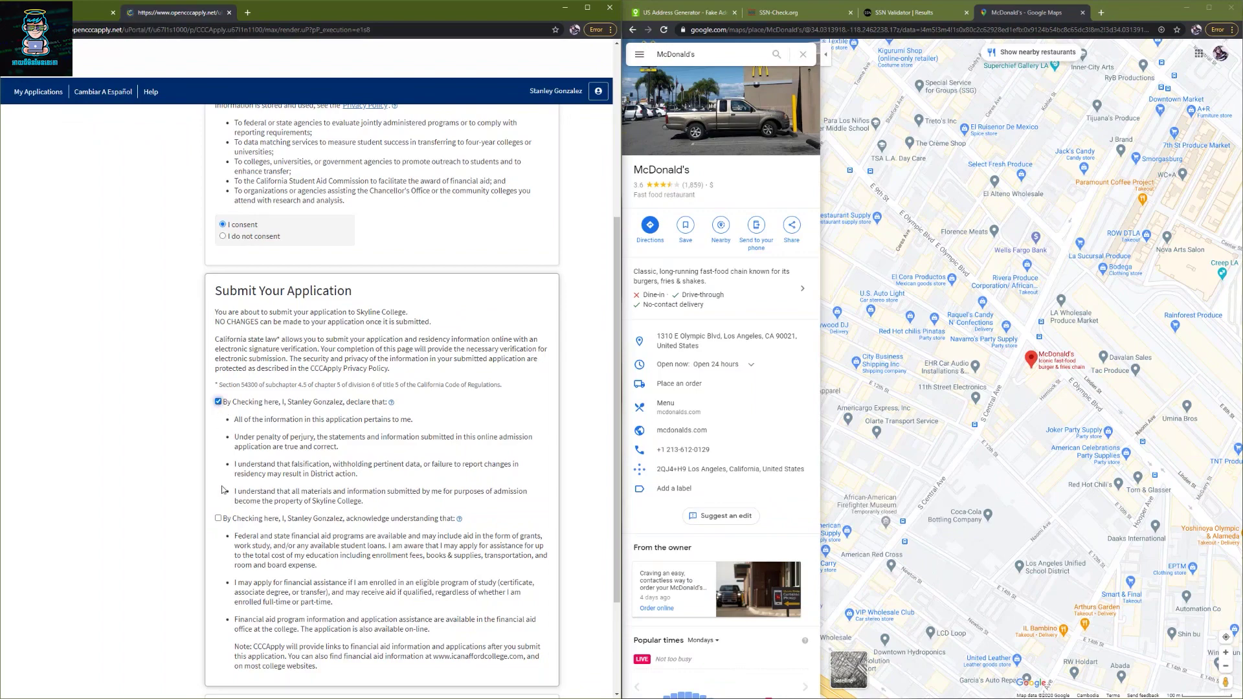
left_click(218, 518)
scroll(219, 520, "down", 3)
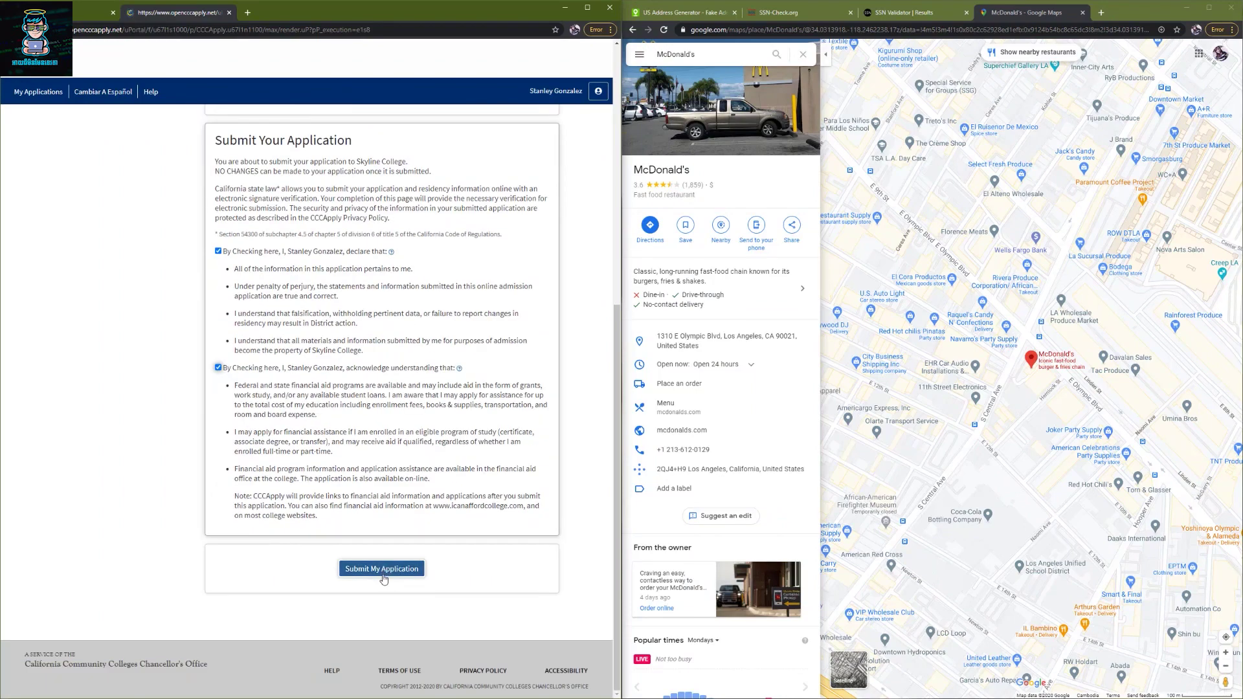
left_click(382, 570)
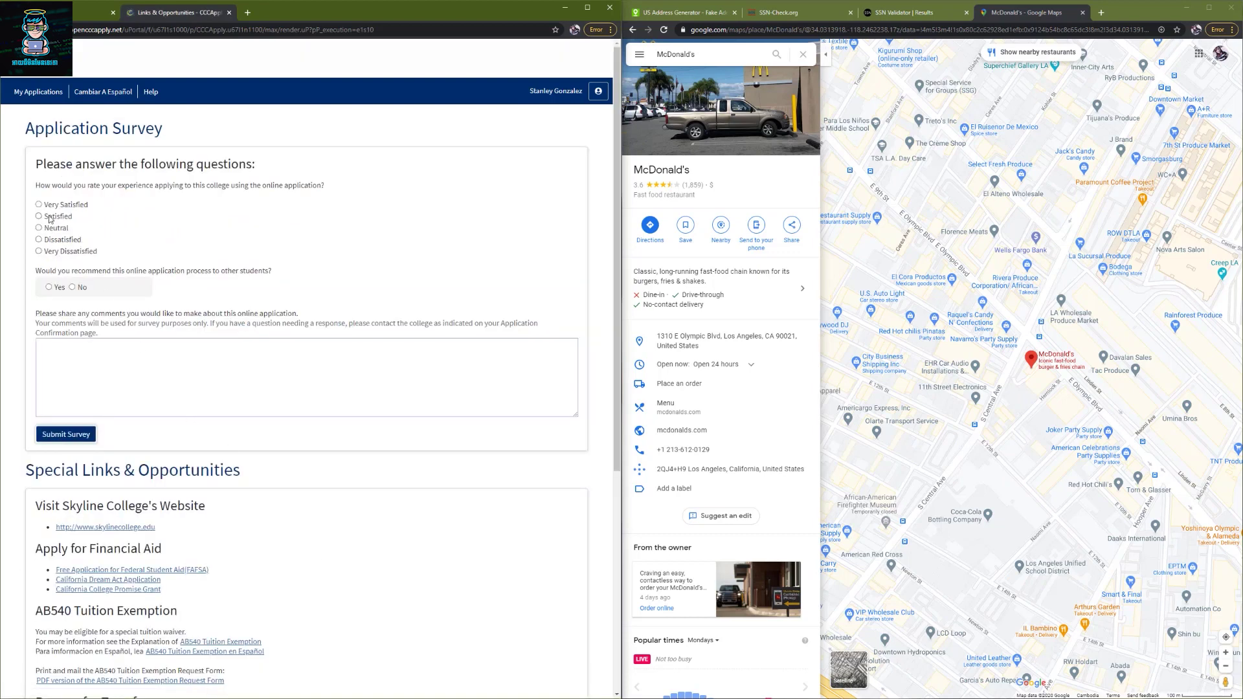
- Rate the application Satisfied, recommend it, send the survey, and sign out
left_click(47, 217)
left_click(49, 287)
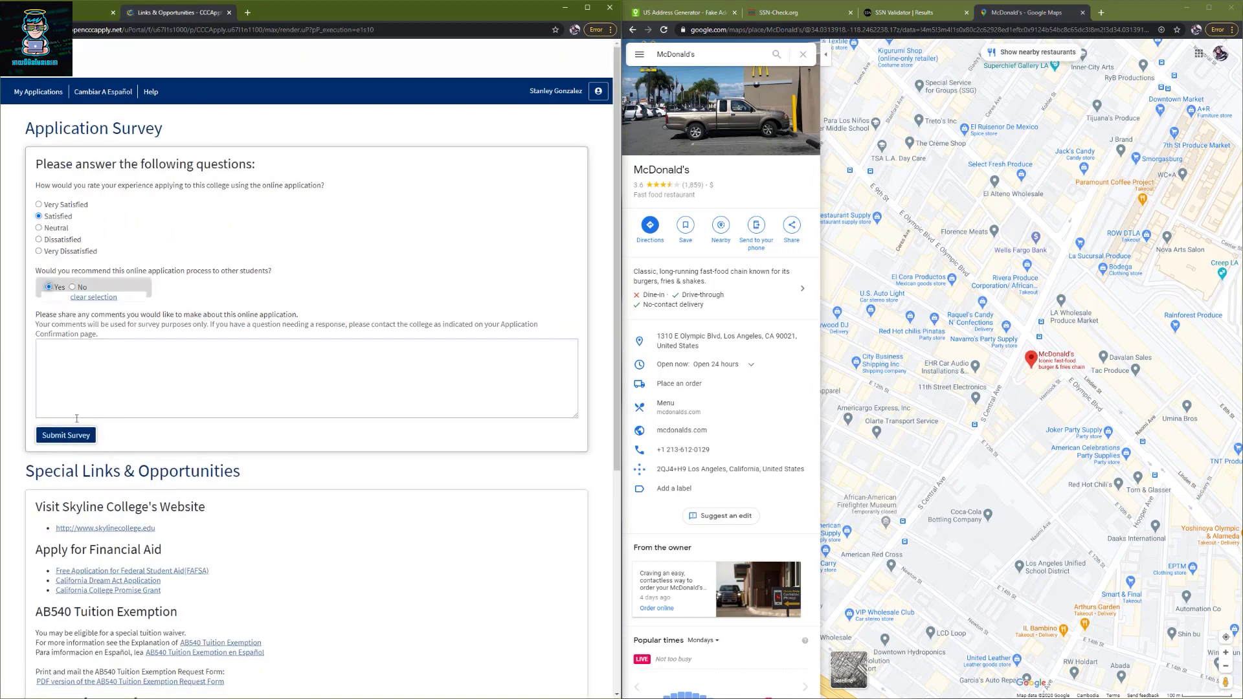
left_click(66, 435)
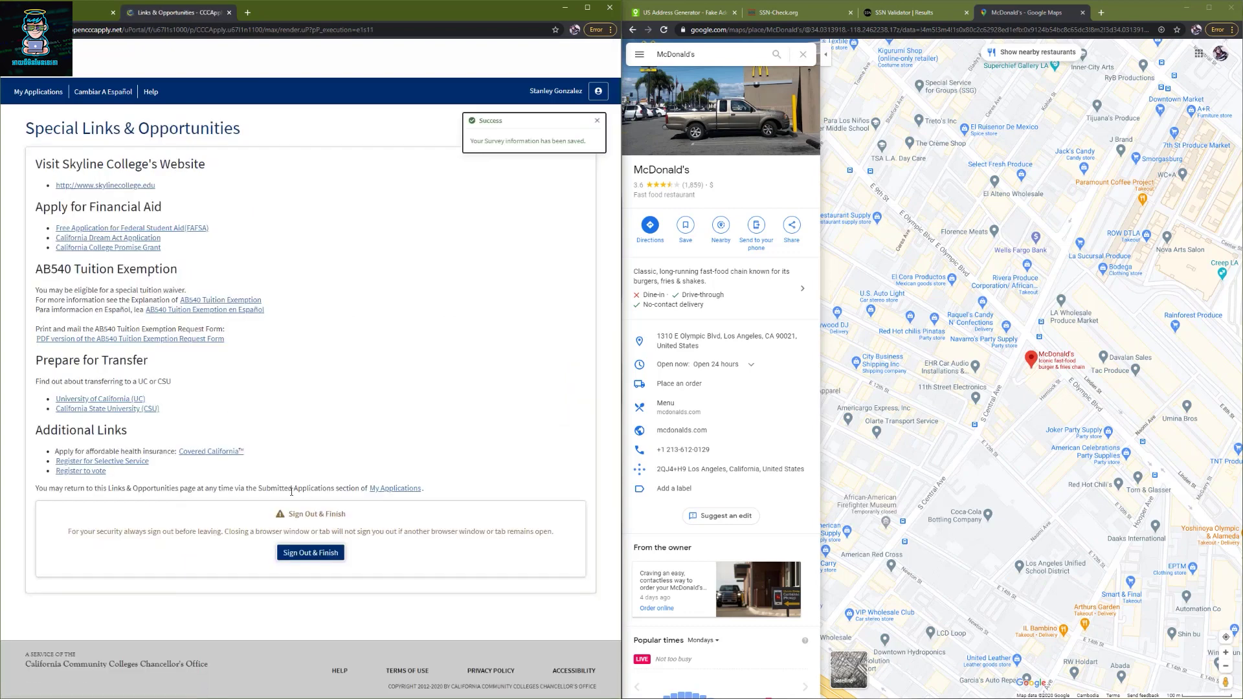
left_click(308, 555)
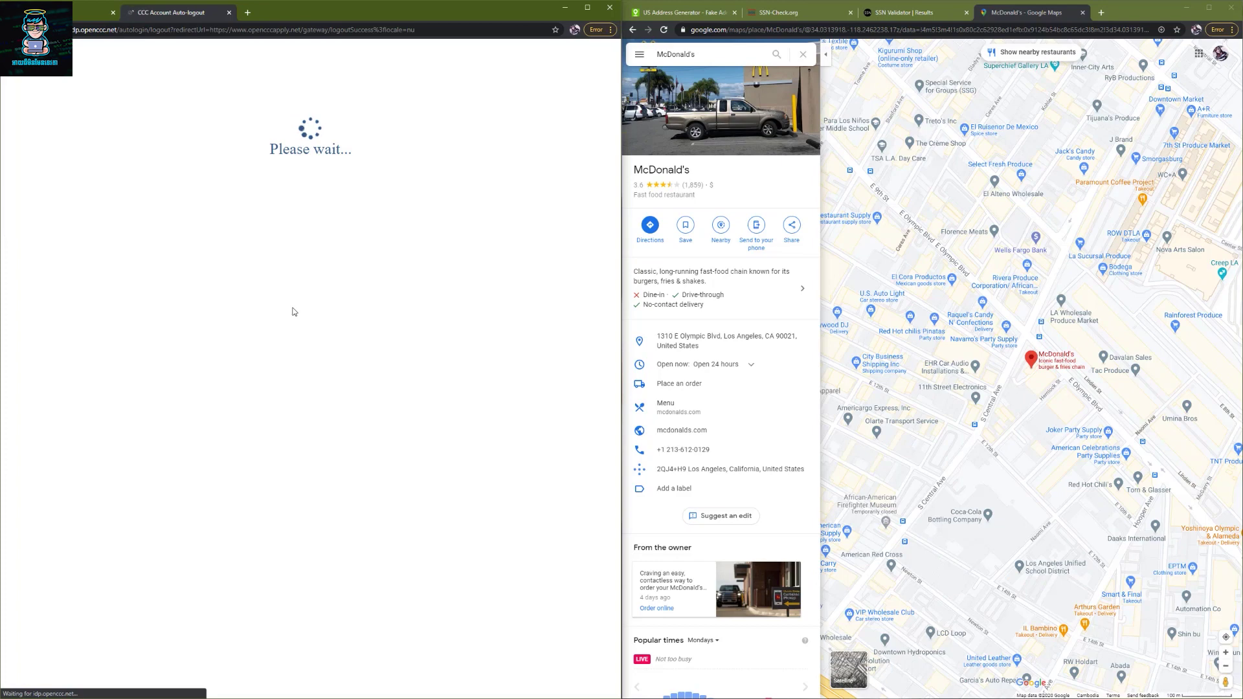
- Return from the Signed out of OpenCCC page and go to Sign In
left_click(311, 197)
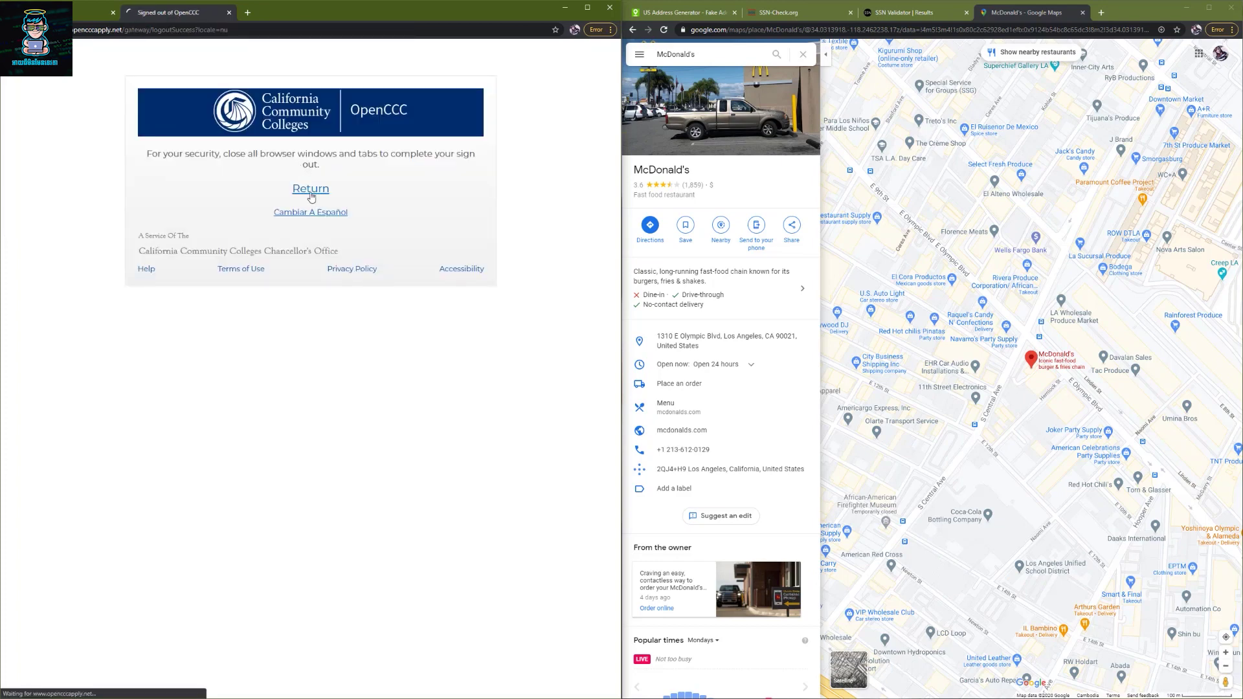
left_click(338, 259)
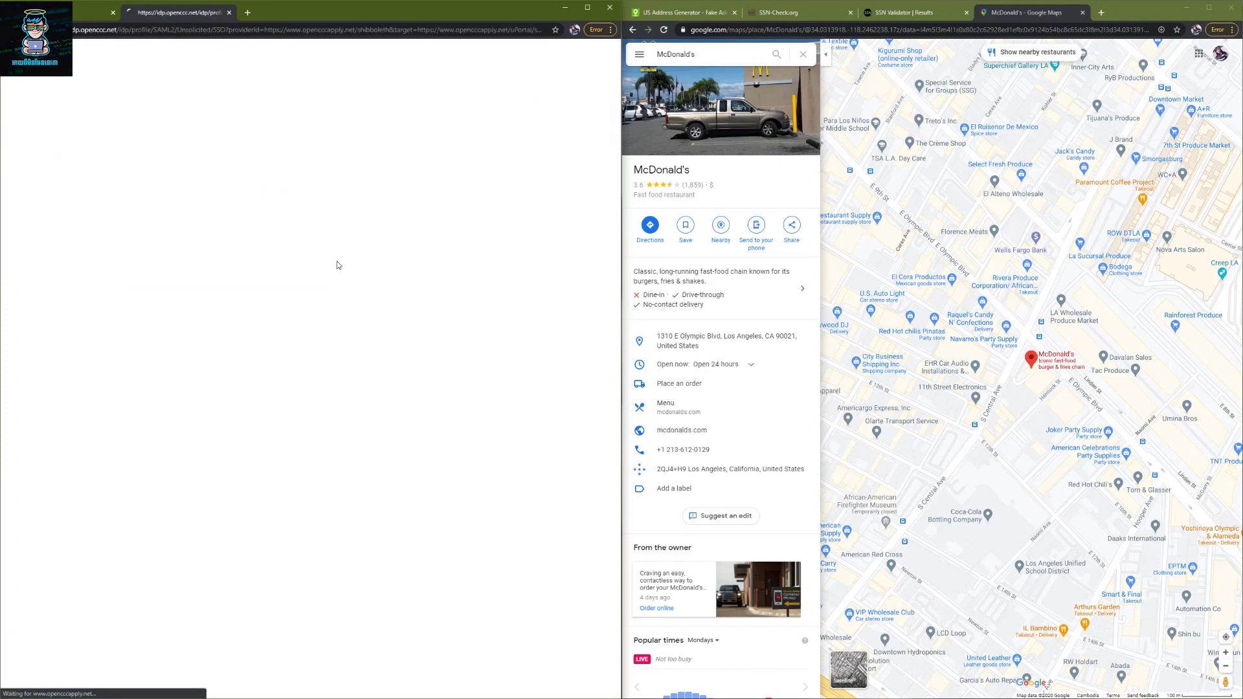
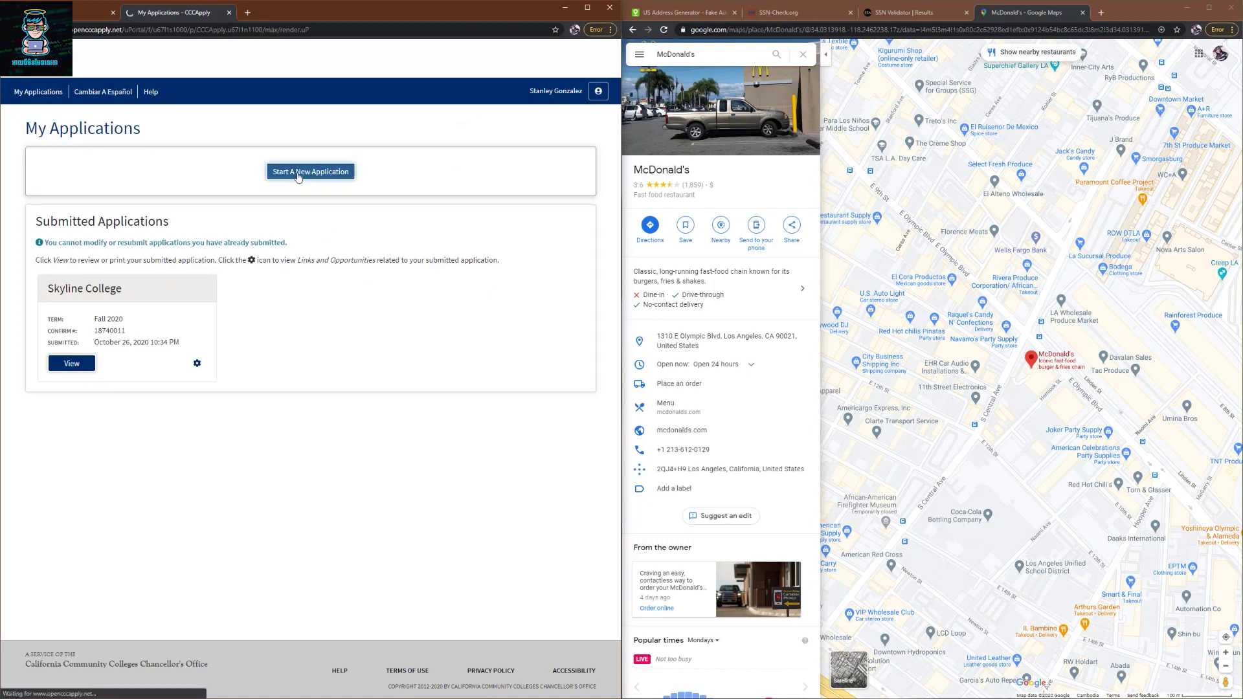
- Start a new Skyline College application and look over the available terms without choosing one
left_click(298, 175)
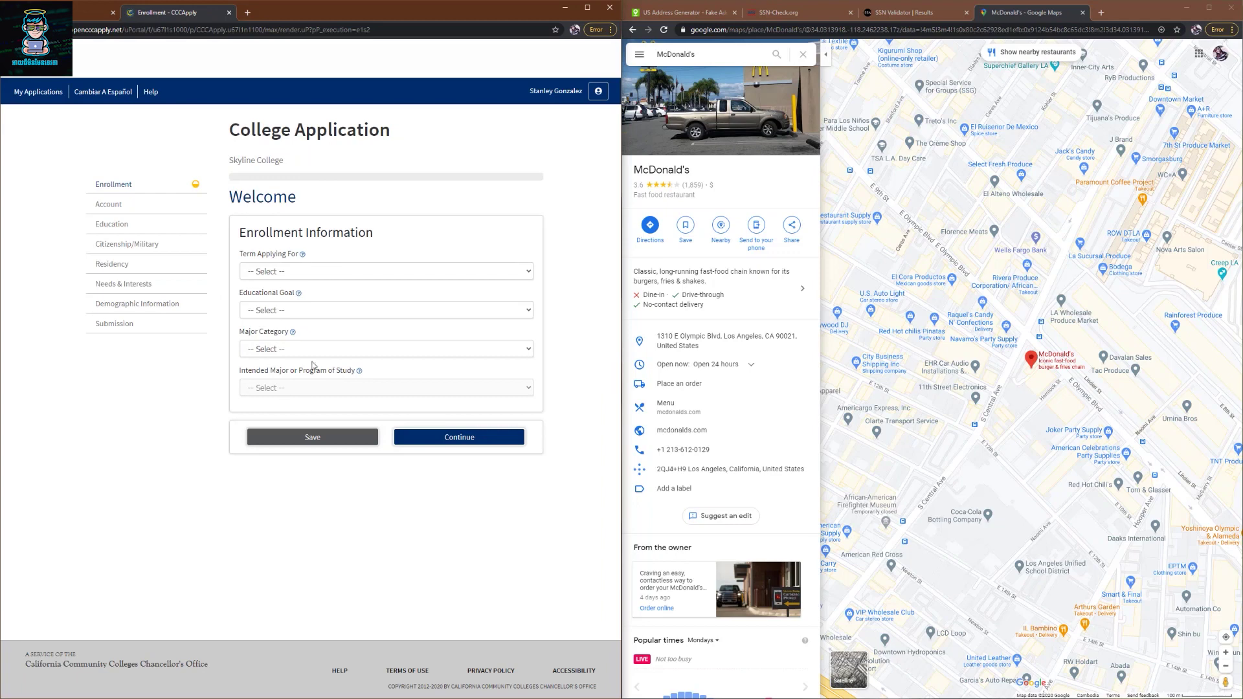
left_click(290, 272)
left_click(172, 402)
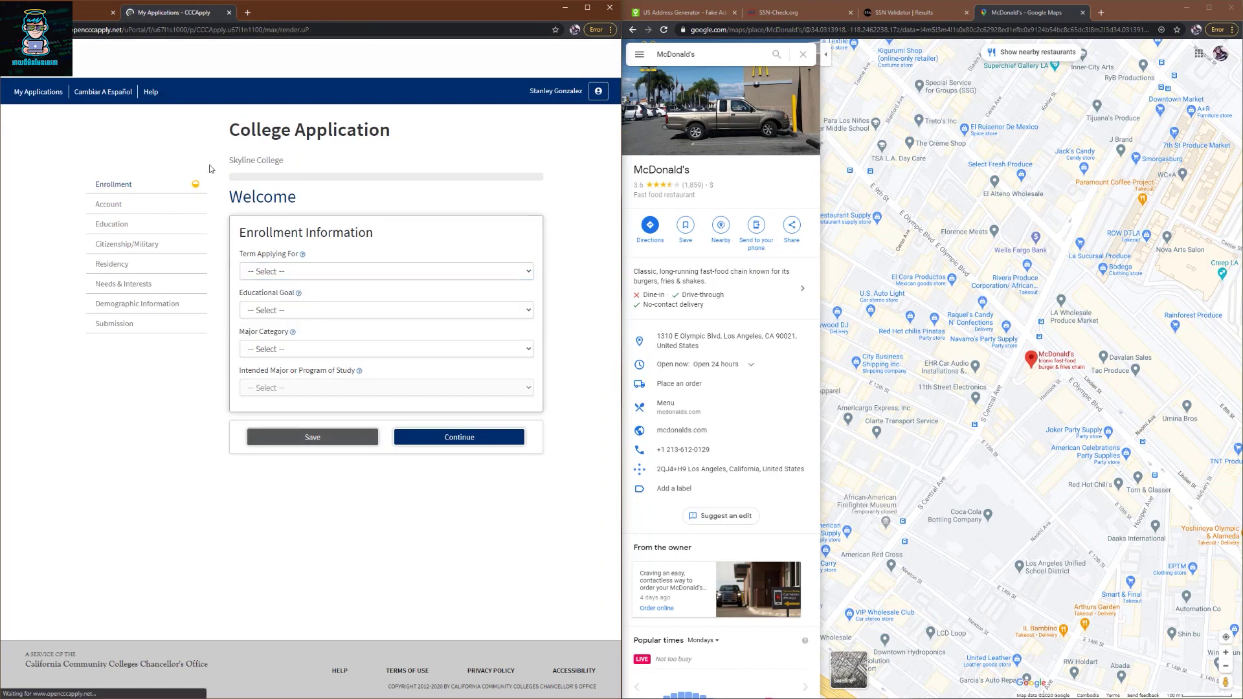
- Return to the CCCApply home page and browse the college list, keeping Skyline College selected
left_click(45, 58)
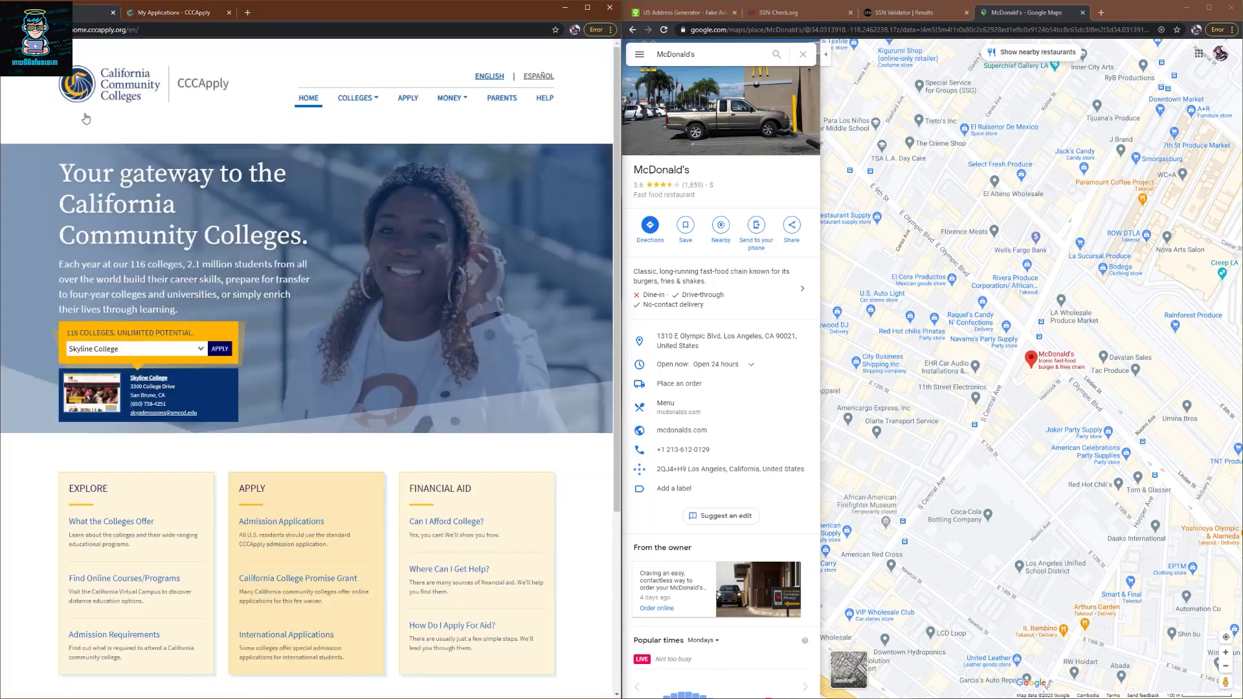
left_click(113, 350)
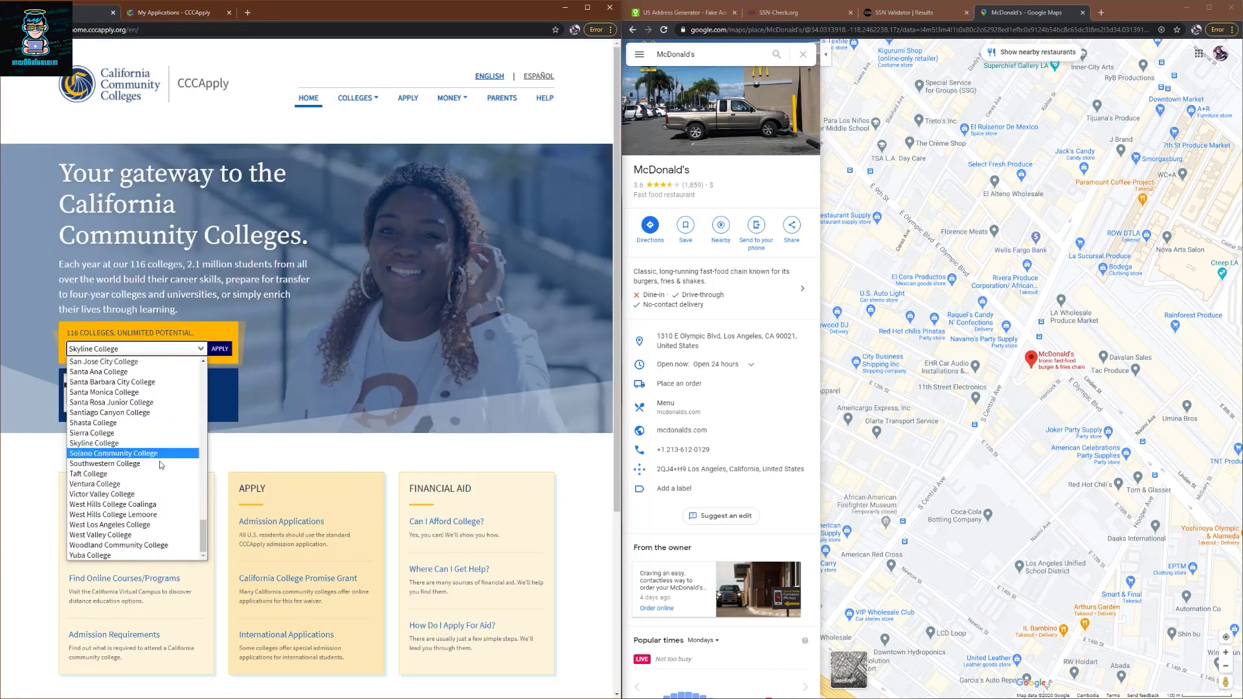
scroll(160, 491, "up", 10)
scroll(161, 454, "up", 1)
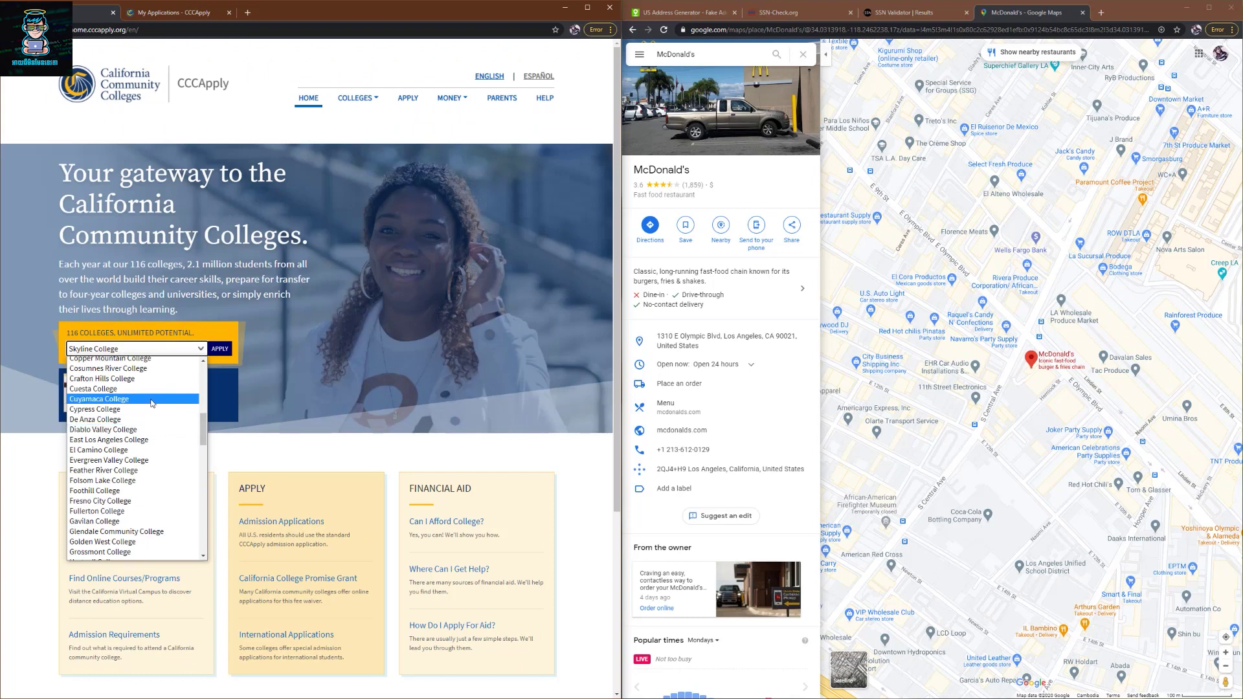
scroll(171, 435, "up", 10)
scroll(182, 440, "down", 10)
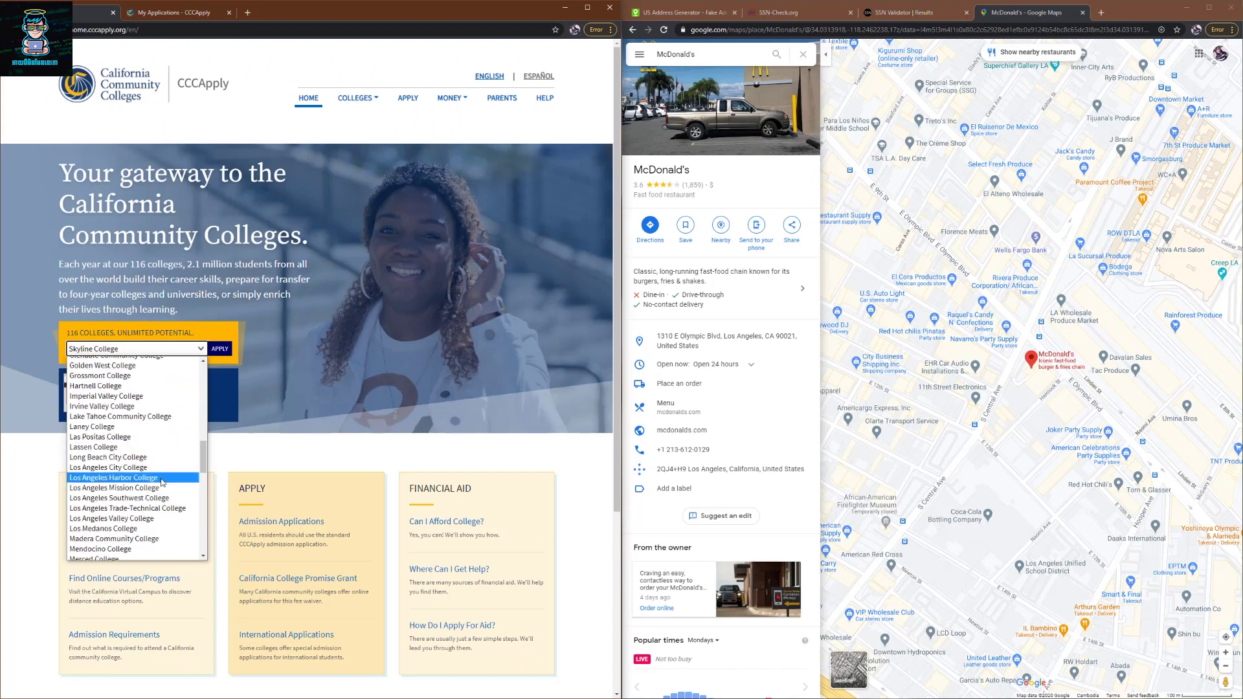
left_click(283, 248)
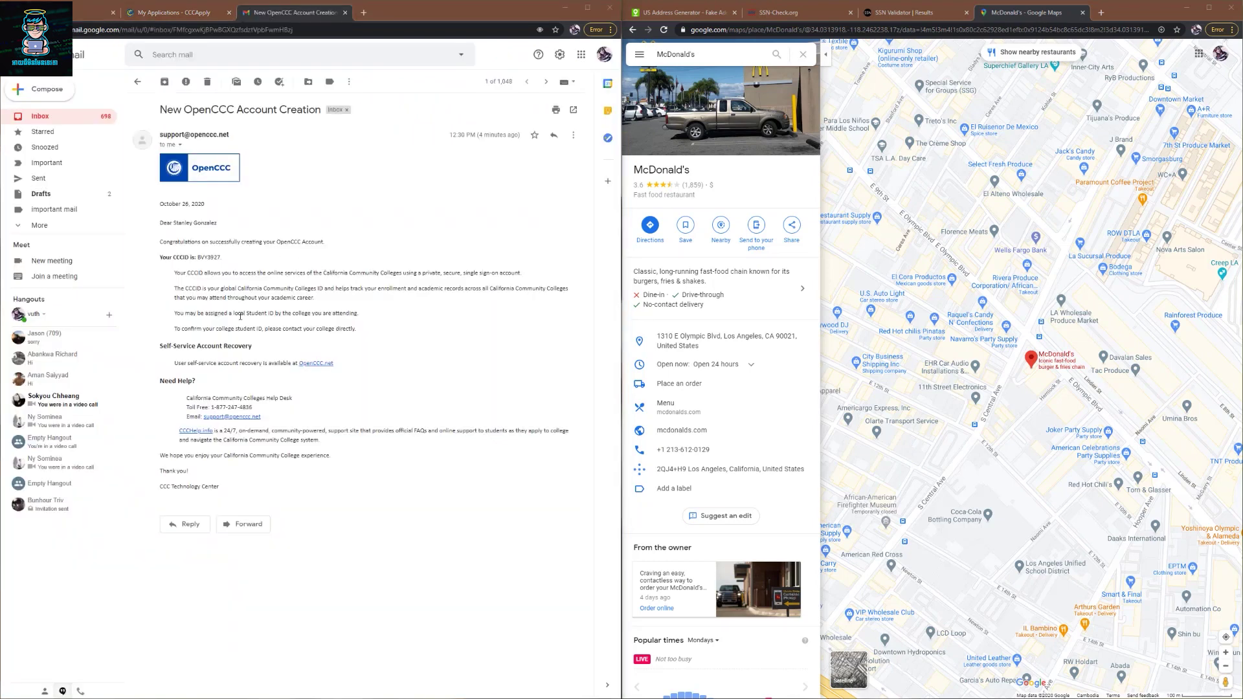
- Leave the OpenCCC account-creation email for the Gmail Inbox message list
left_click(52, 117)
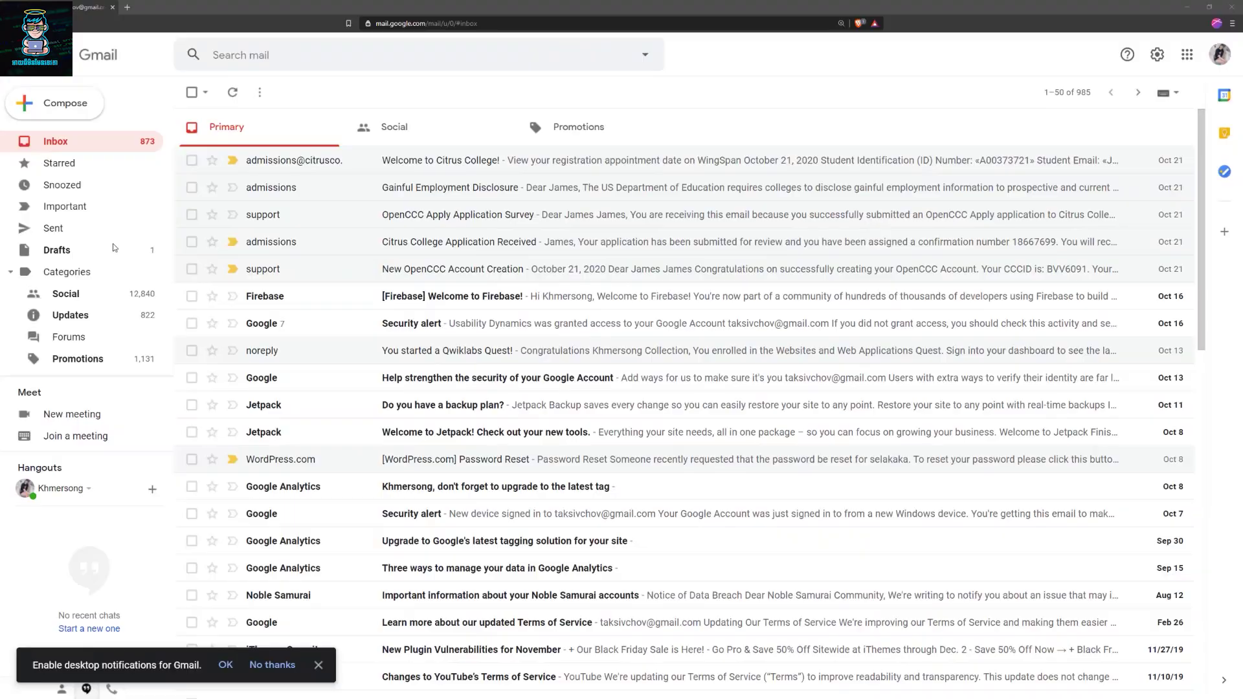
left_click(398, 173)
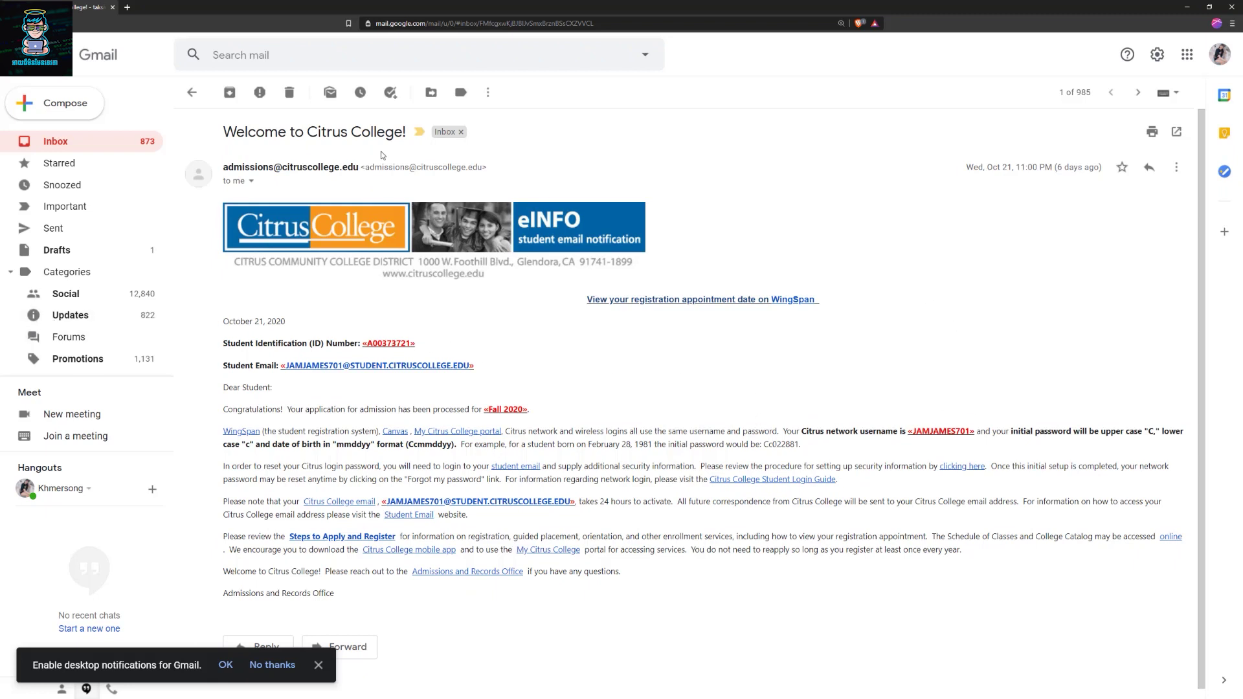
left_click(192, 92)
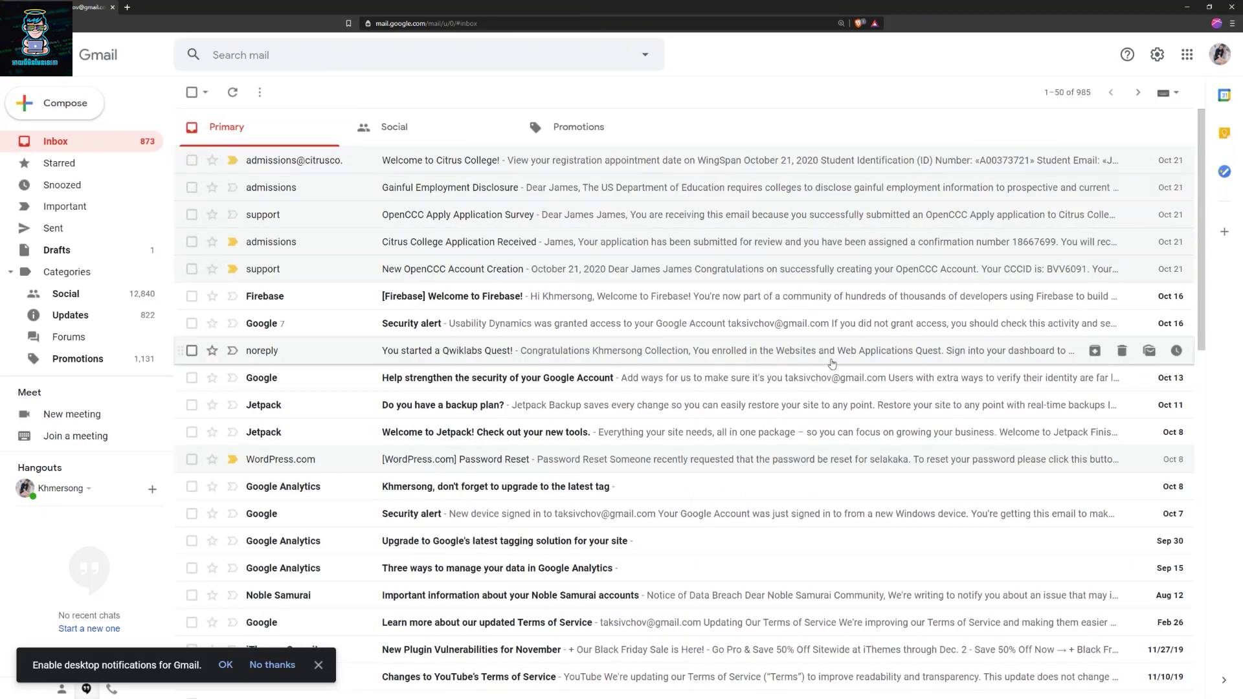